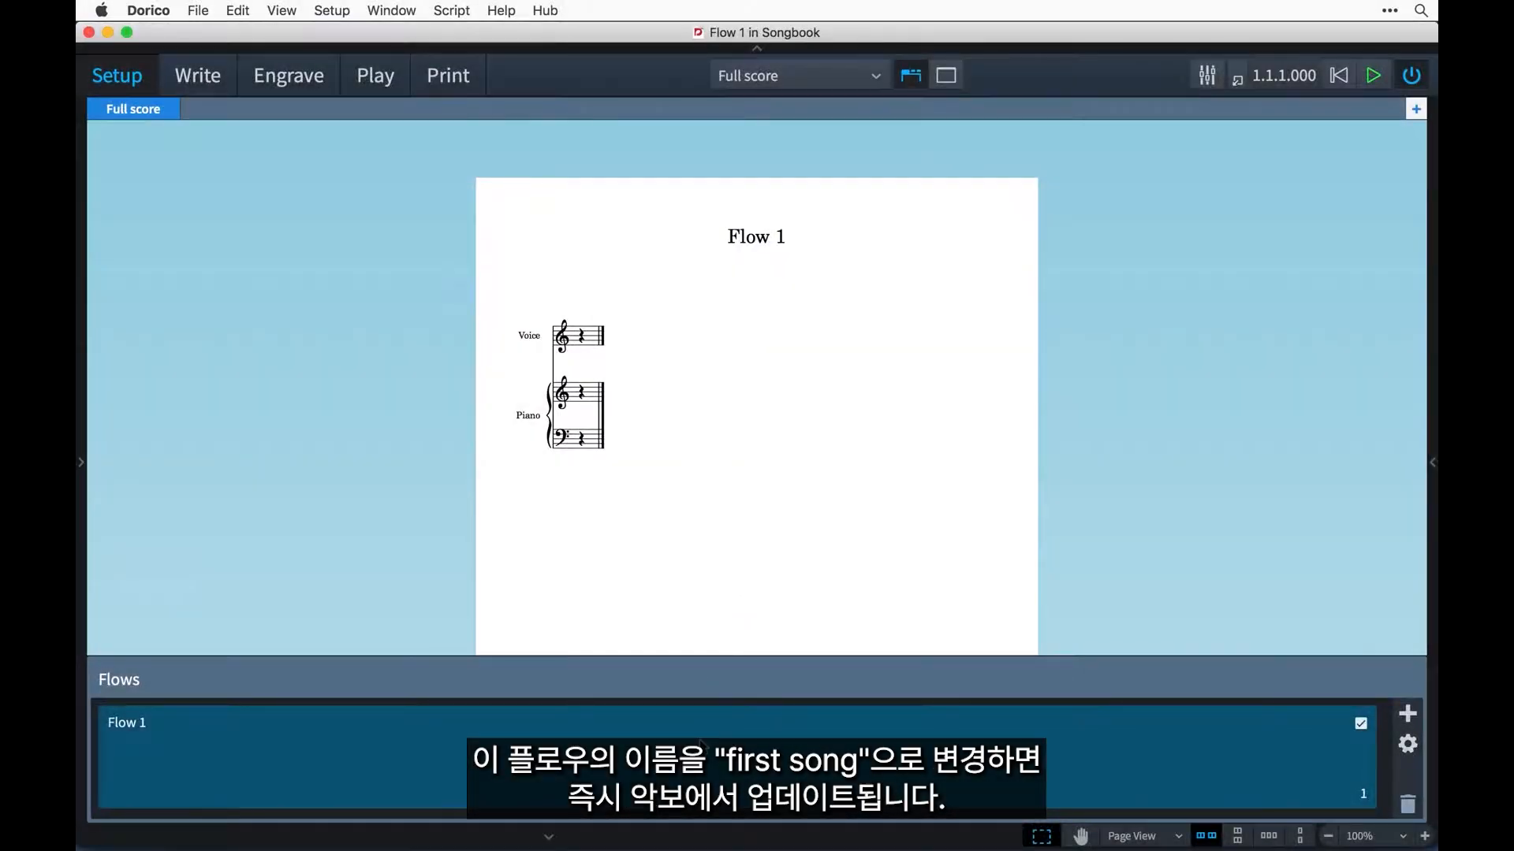
Rename the existing flow Flow 1 as "First Song".
{"action": "double_click", "coordinate": [700, 737]}
{"action": "type", "text": "First Song"}
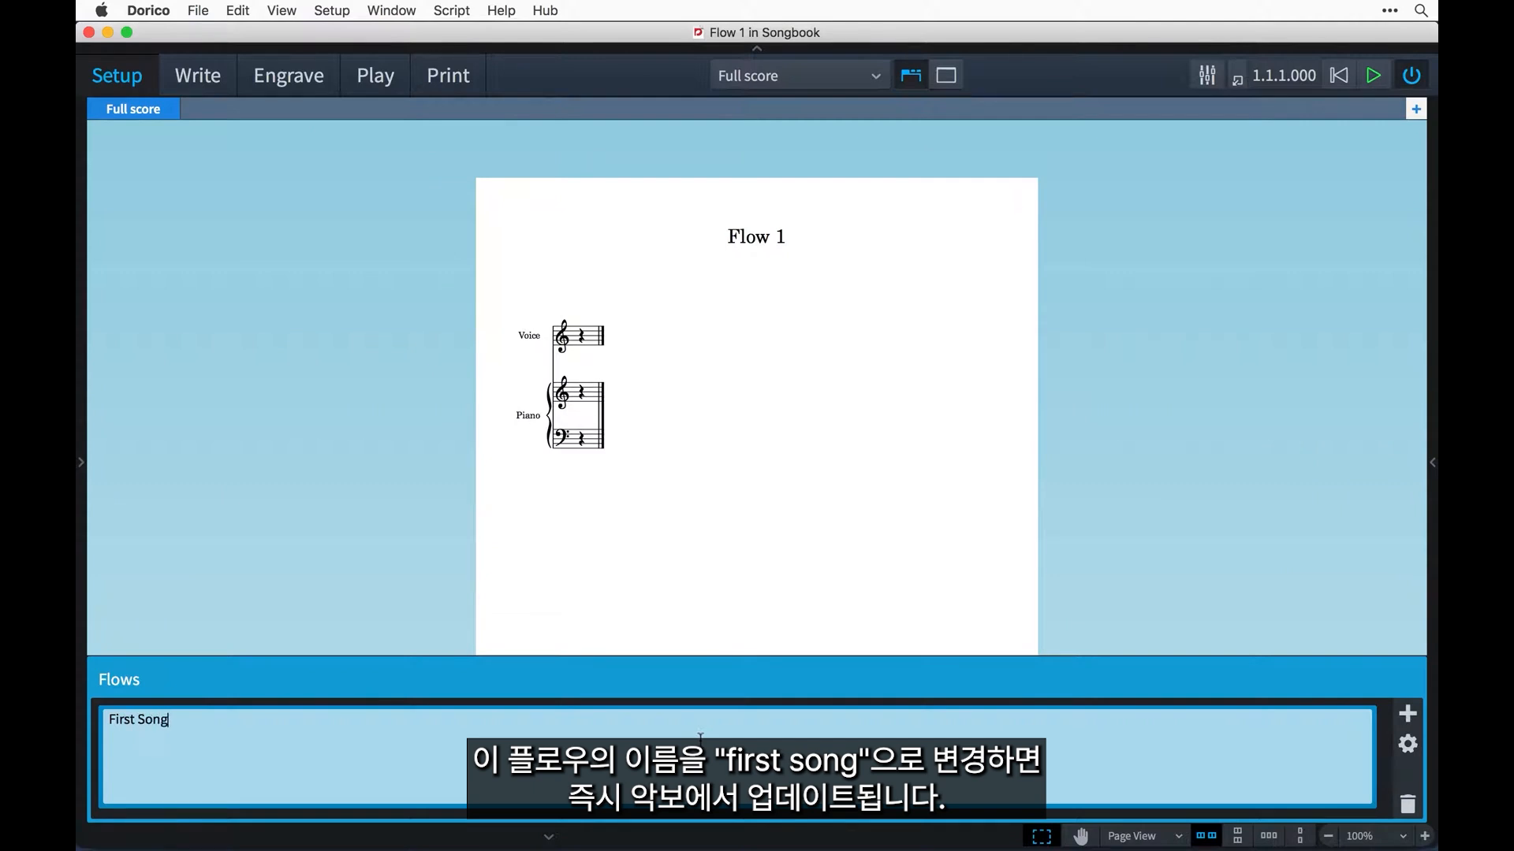
{"action": "key", "text": "Return"}
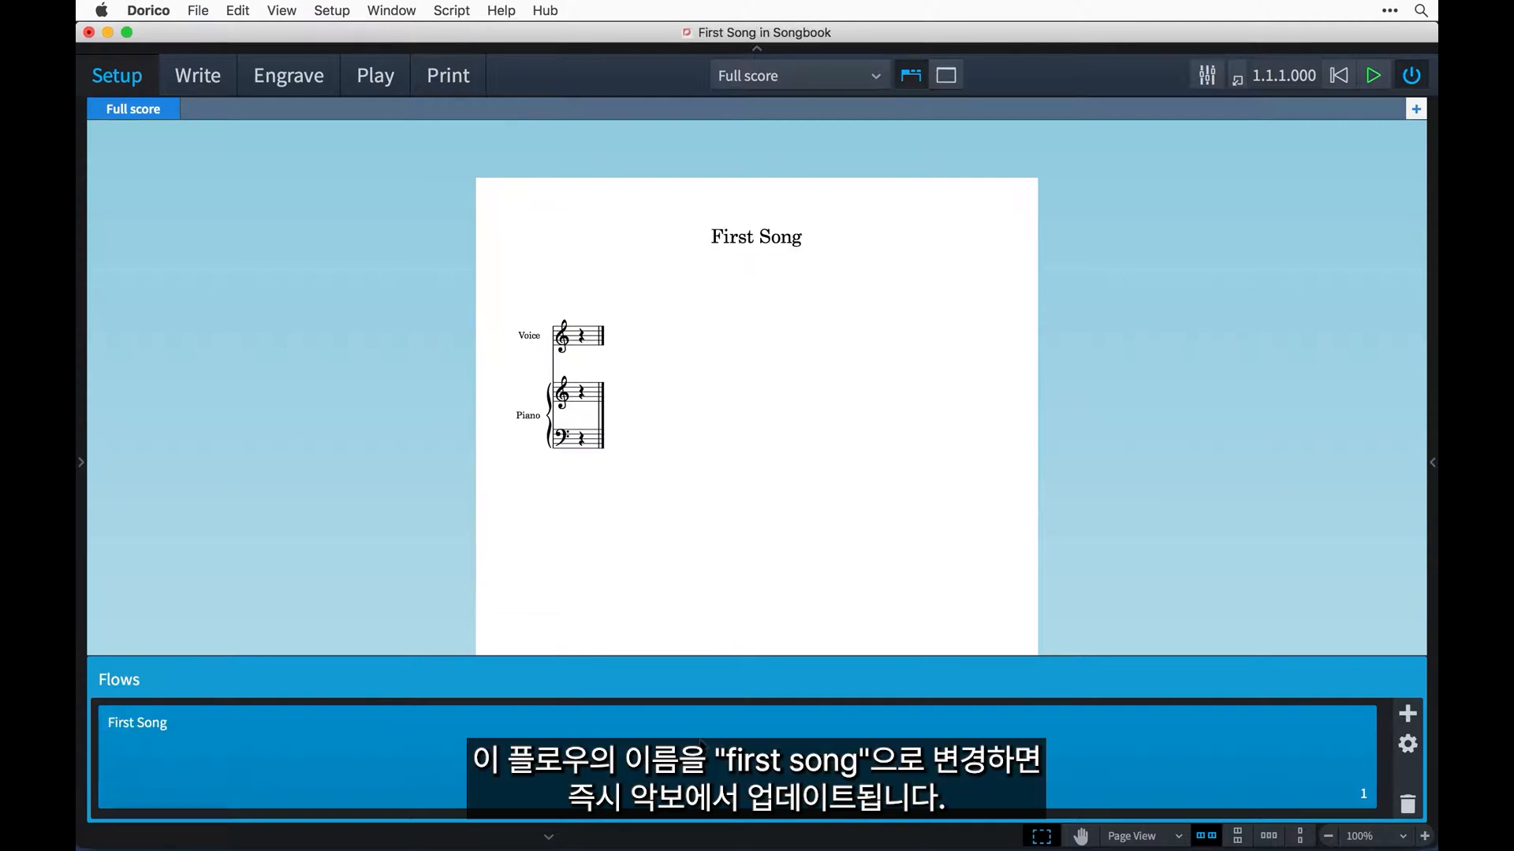
Add a second flow to the project and name it "Second Song".
{"action": "left_click", "coordinate": [1405, 715]}
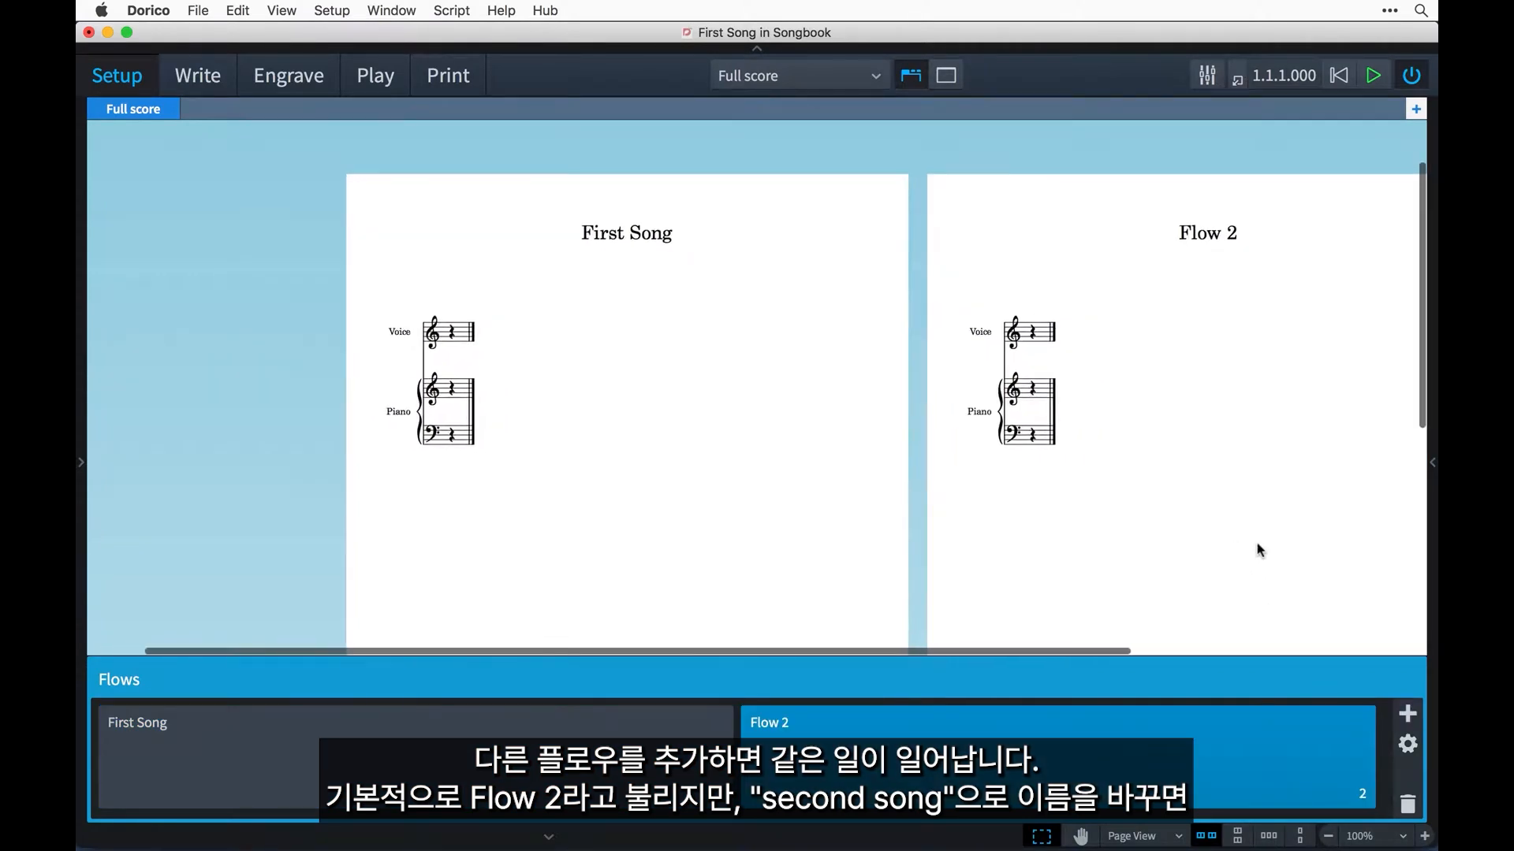
{"action": "double_click", "coordinate": [1194, 737]}
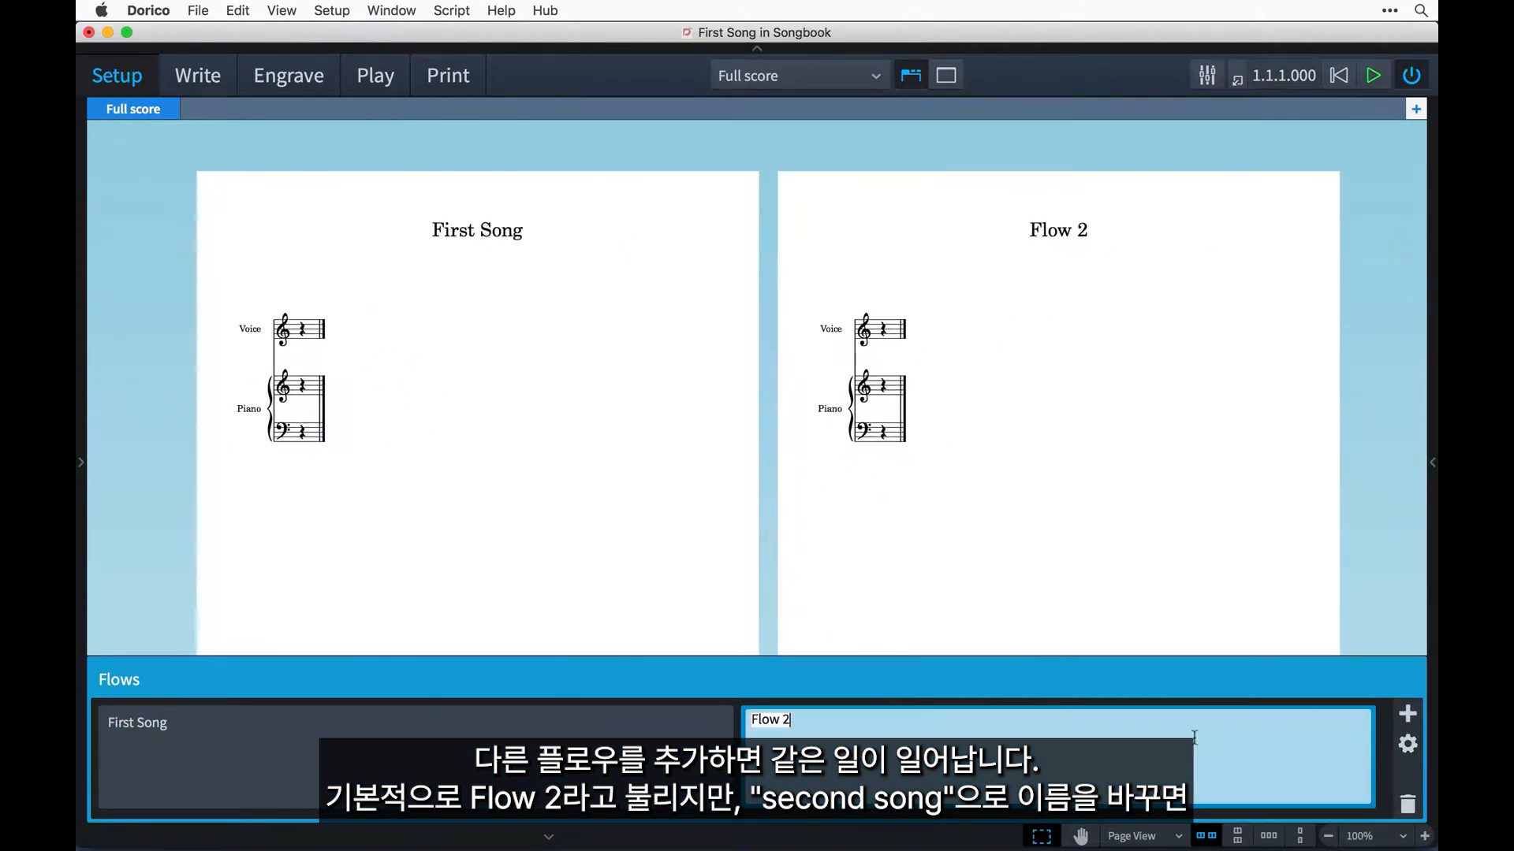
{"action": "type", "text": "Second Song"}
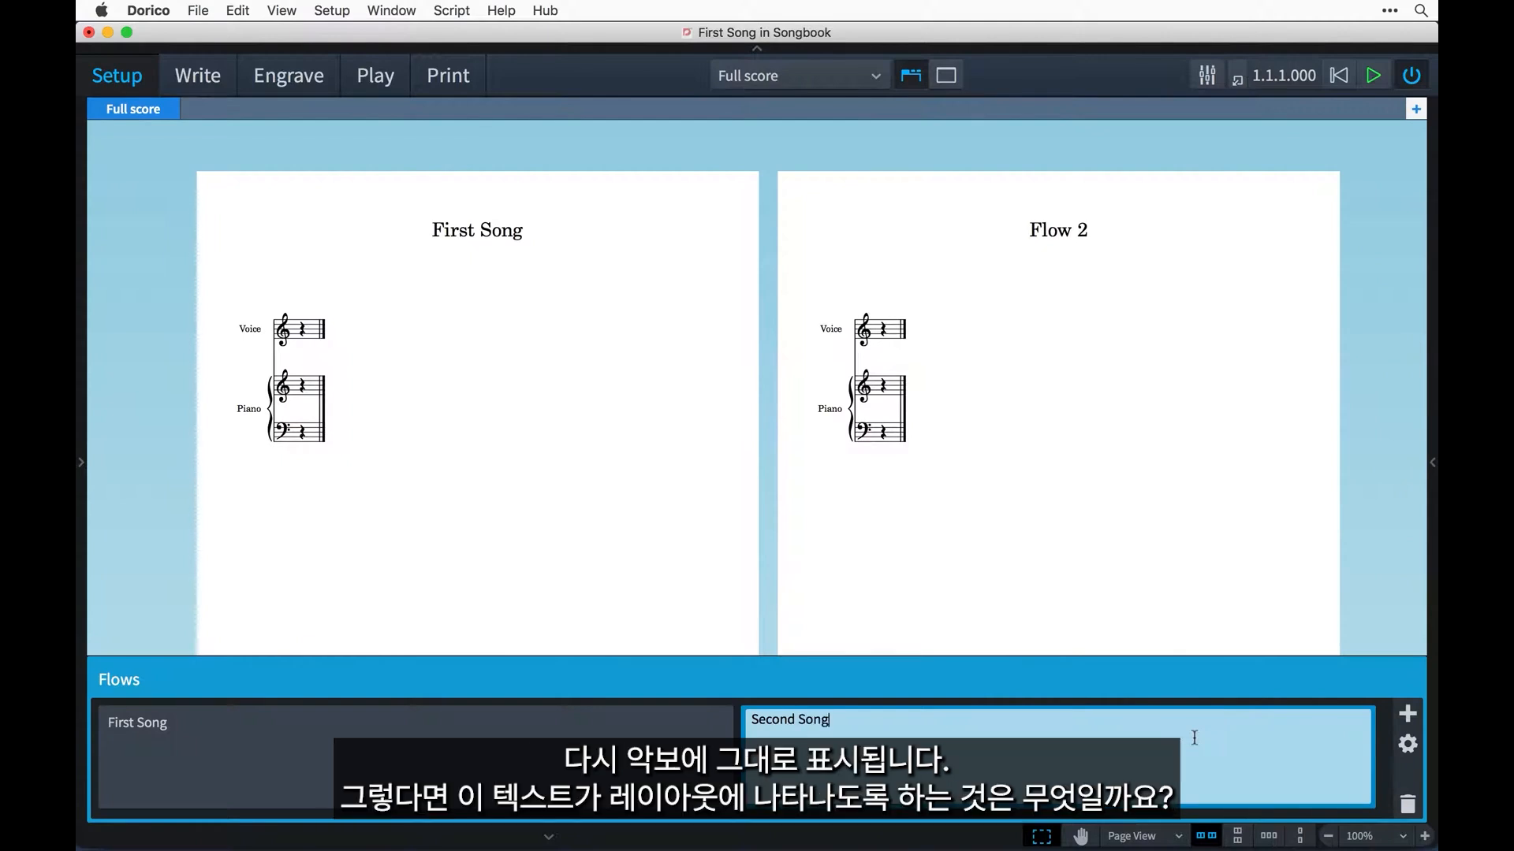
{"action": "key", "text": "Return"}
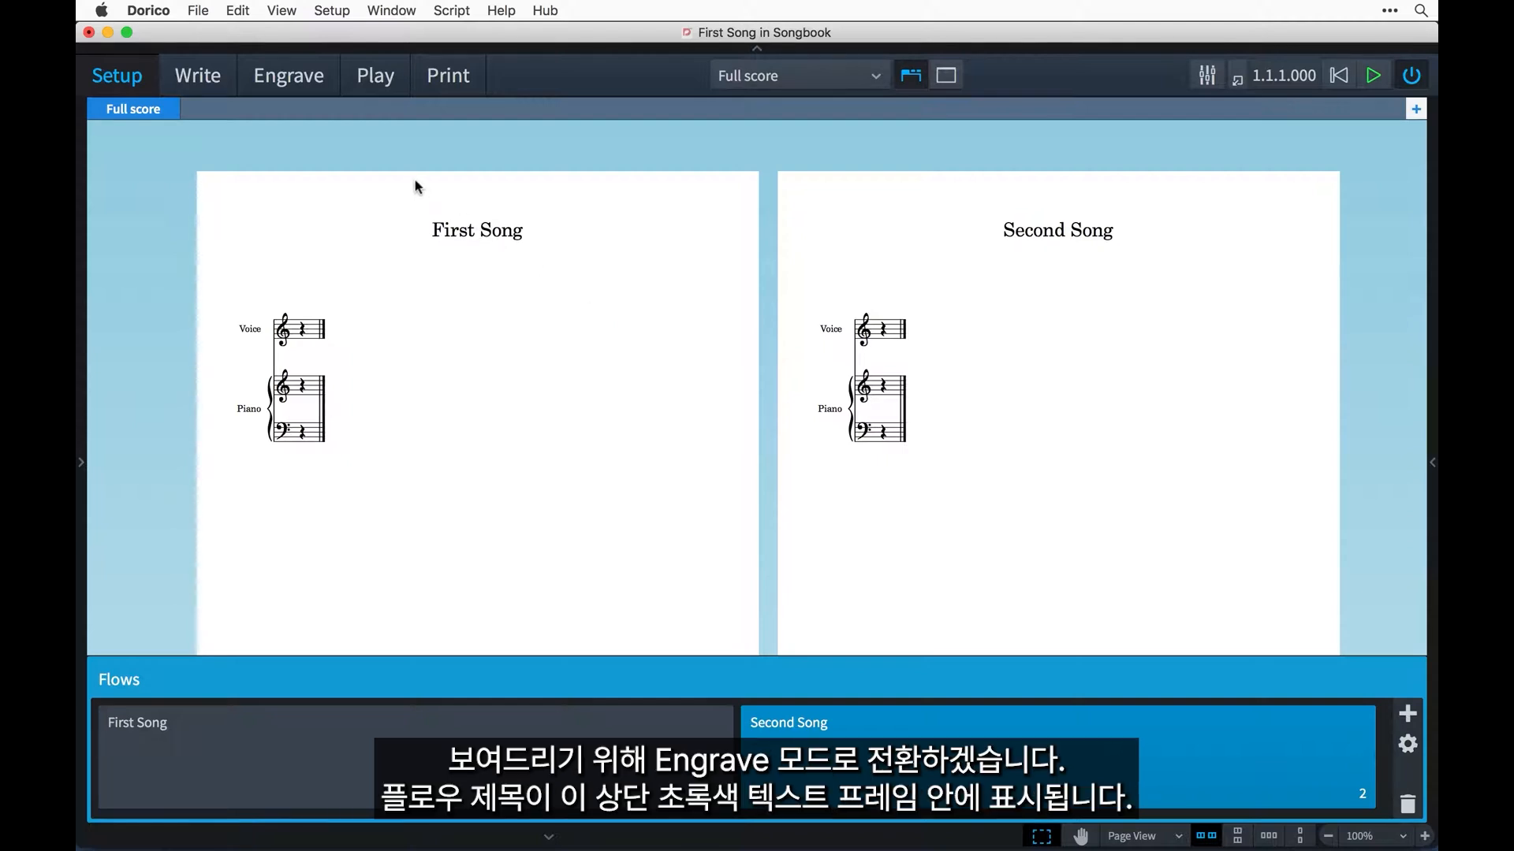
Switch to Engrave mode and examine the tokens in First Song's title, lyricist and composer text frames.
{"action": "left_click", "coordinate": [329, 82]}
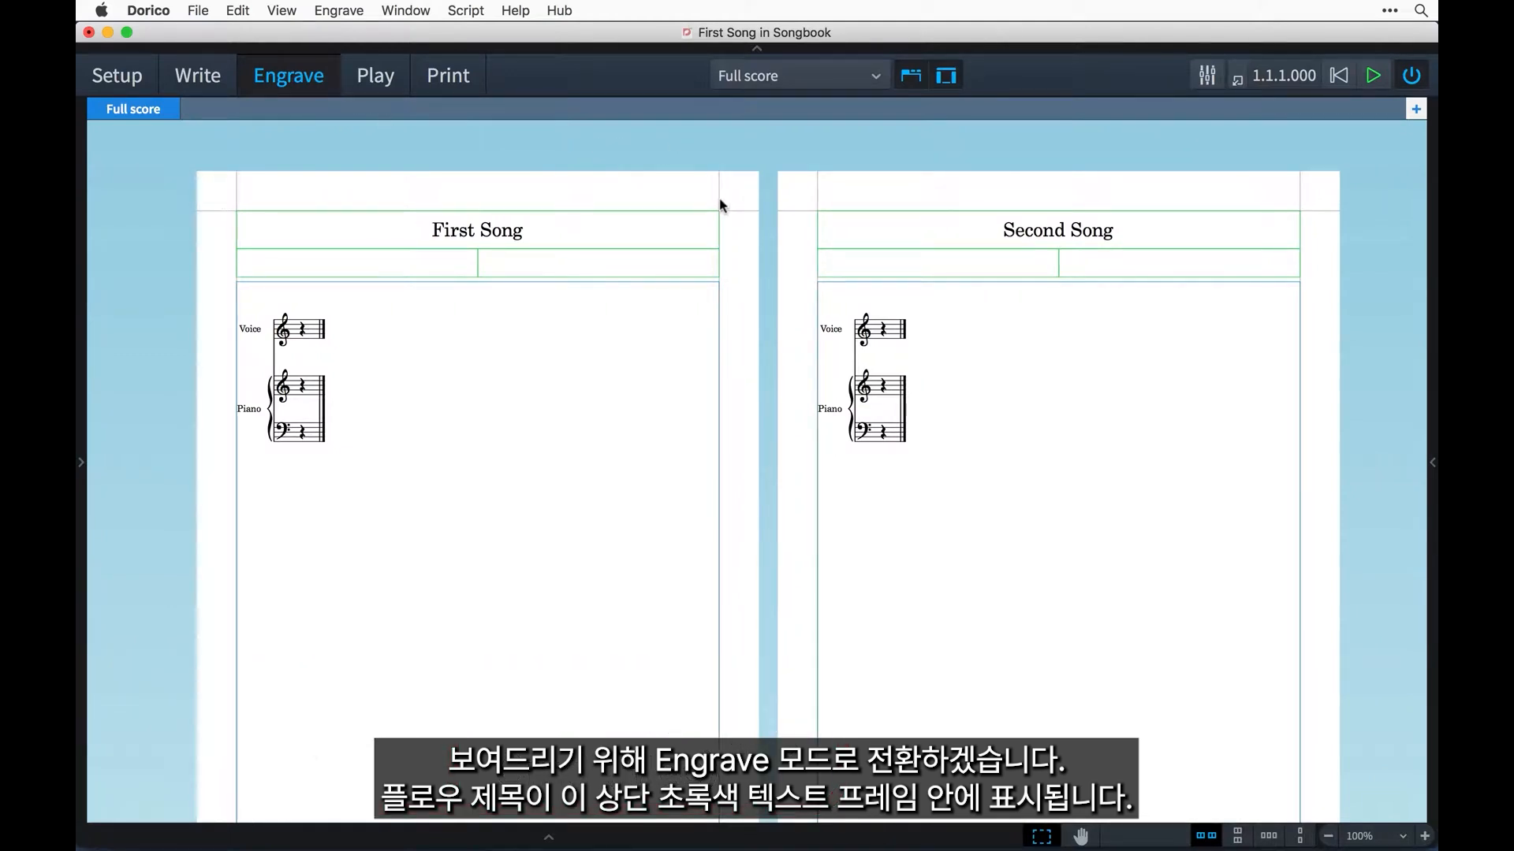
{"action": "scroll", "coordinate": [719, 205], "scroll_direction": "up", "scroll_amount": 3}
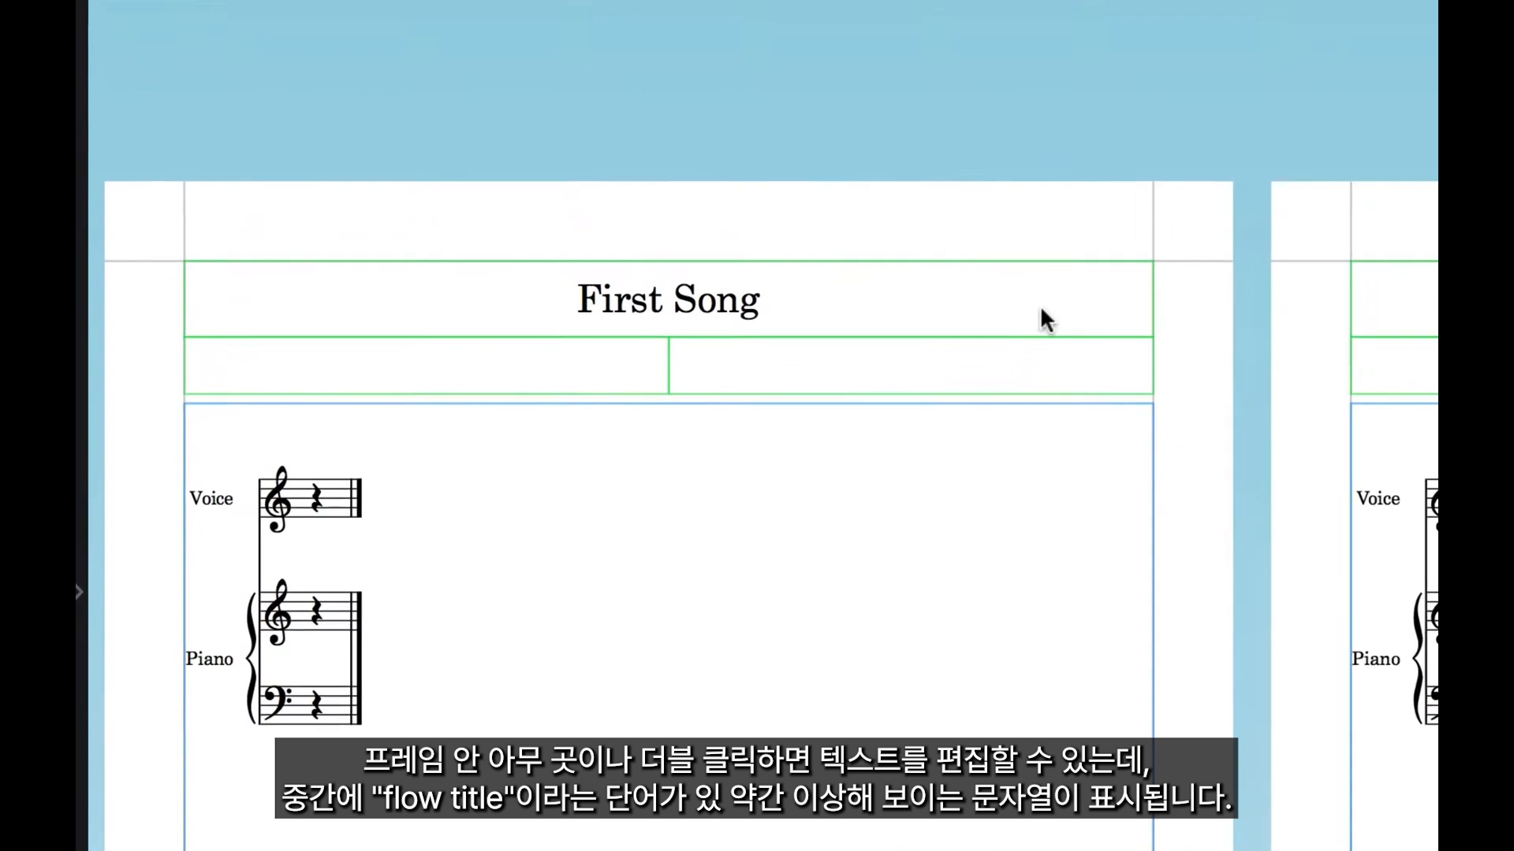
{"action": "double_click", "coordinate": [918, 303]}
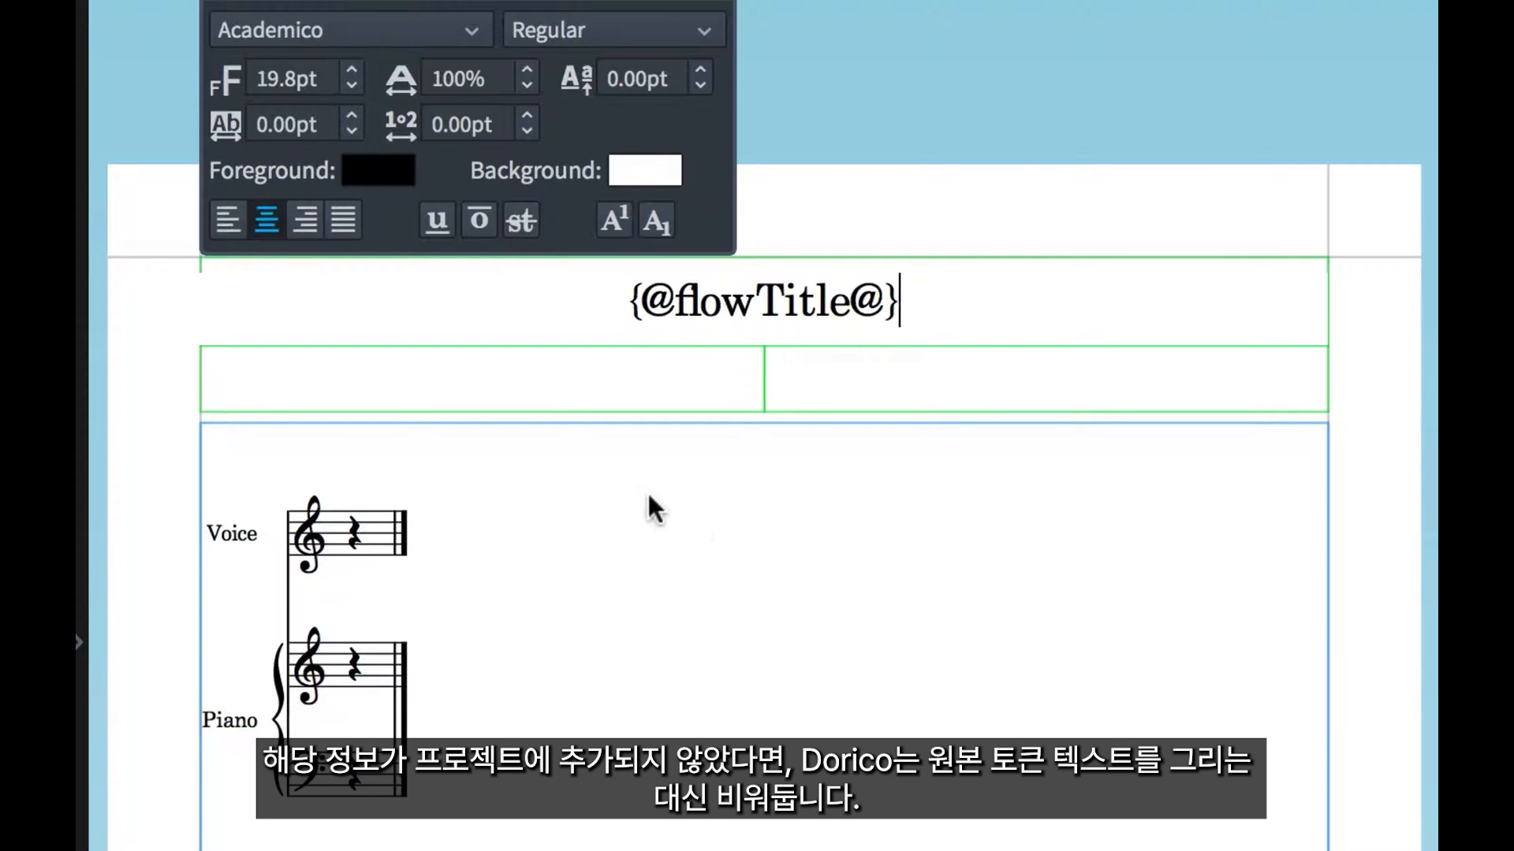
{"action": "key", "text": "Escape"}
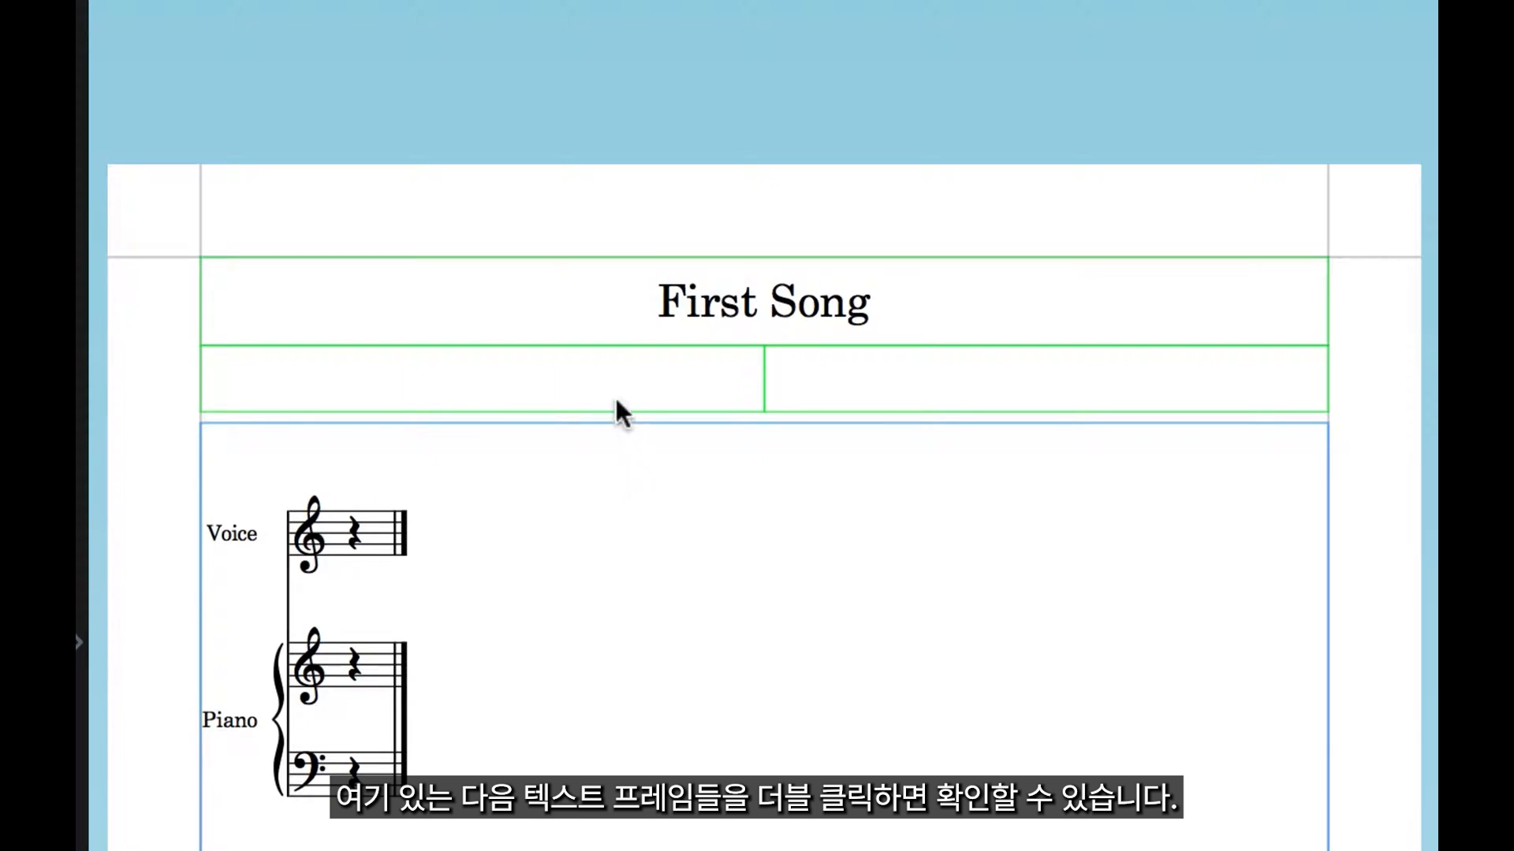
{"action": "double_click", "coordinate": [610, 374]}
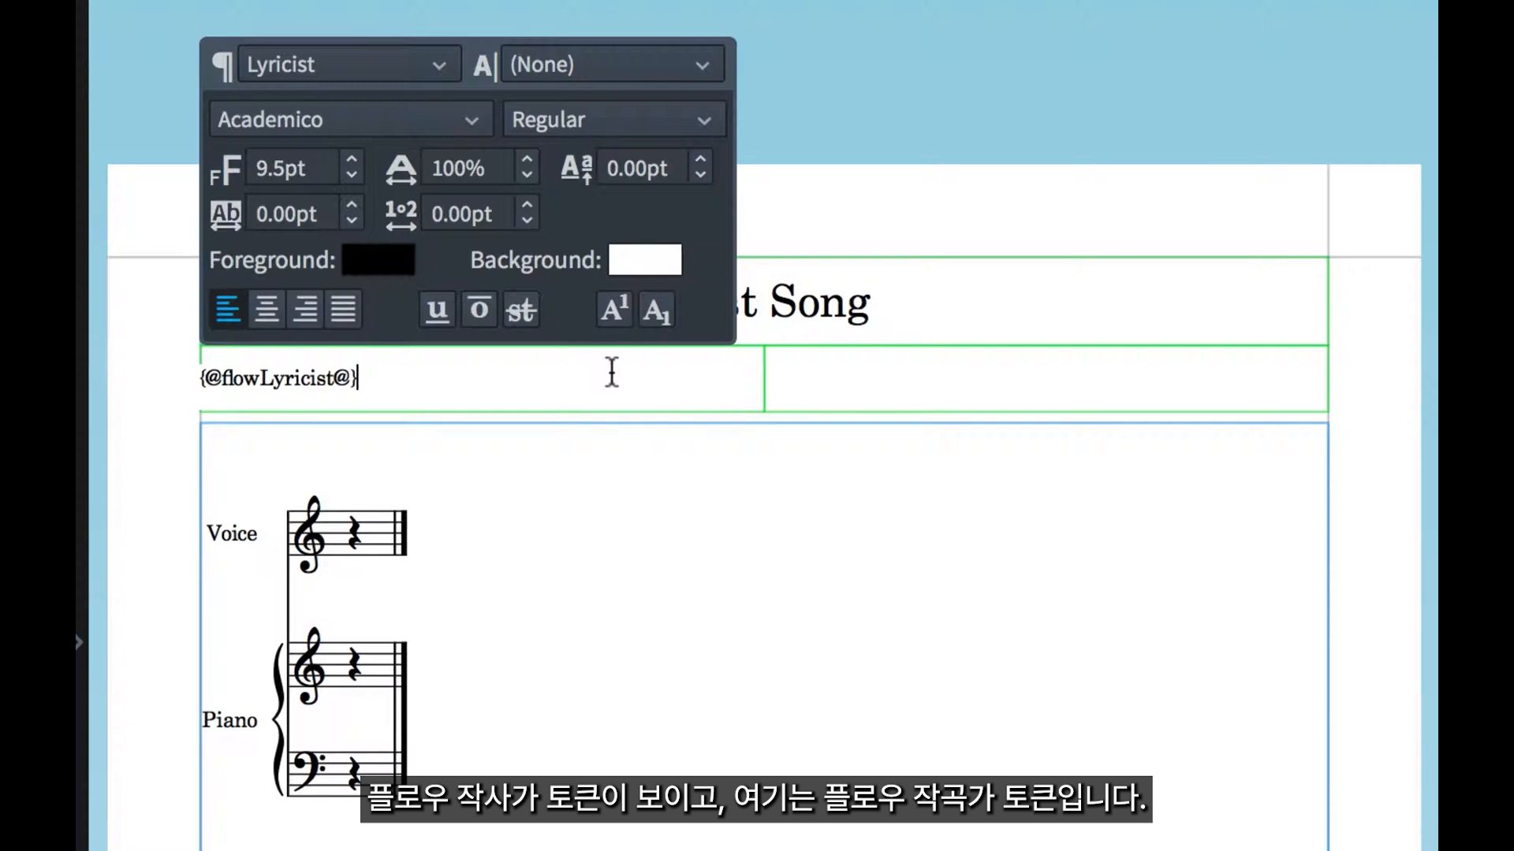
{"action": "double_click", "coordinate": [970, 378]}
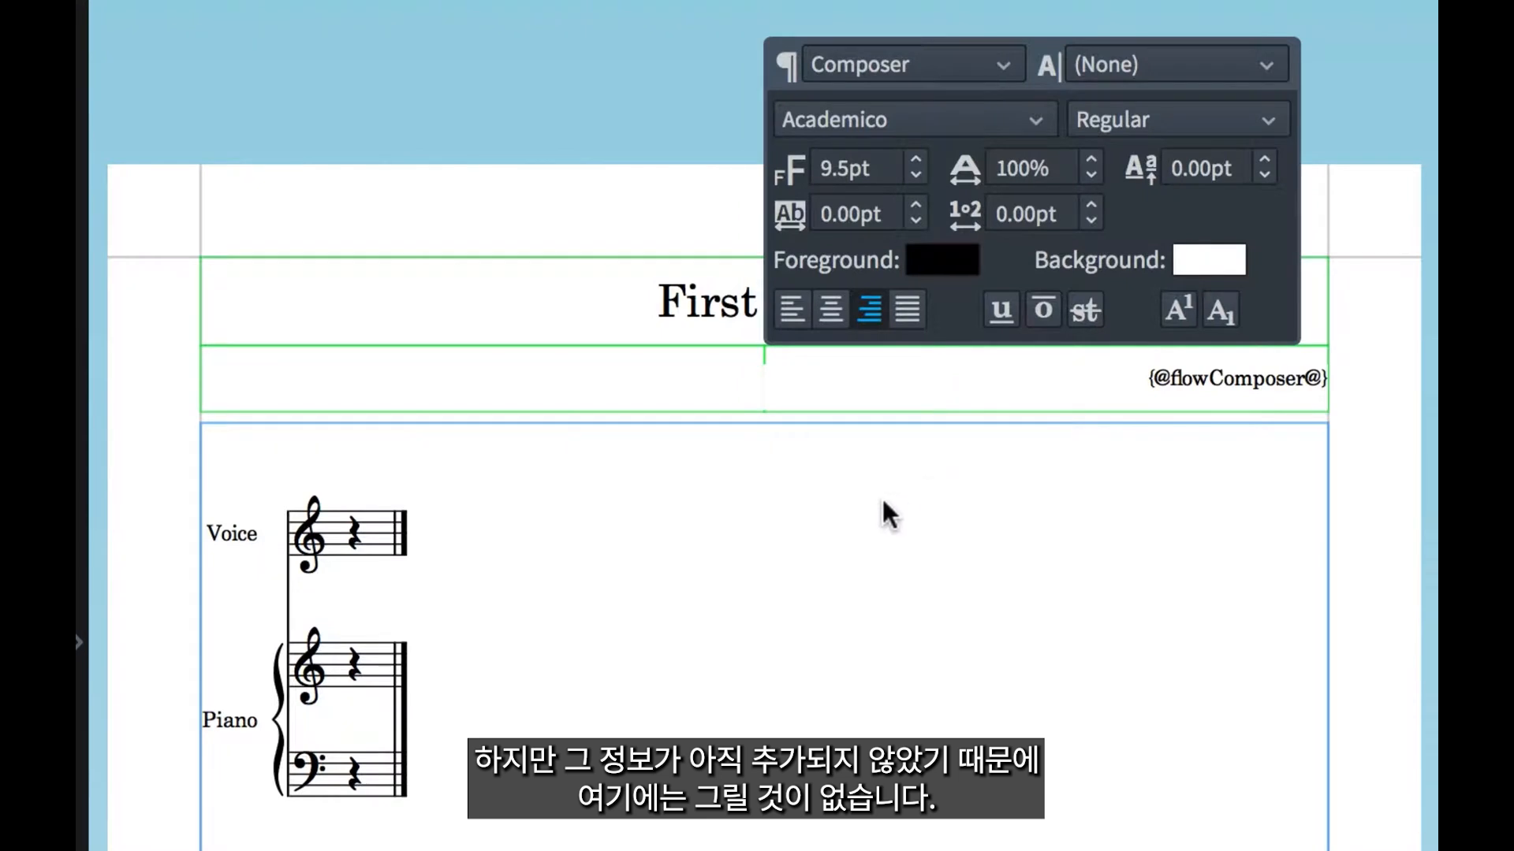
{"action": "key", "text": "Escape"}
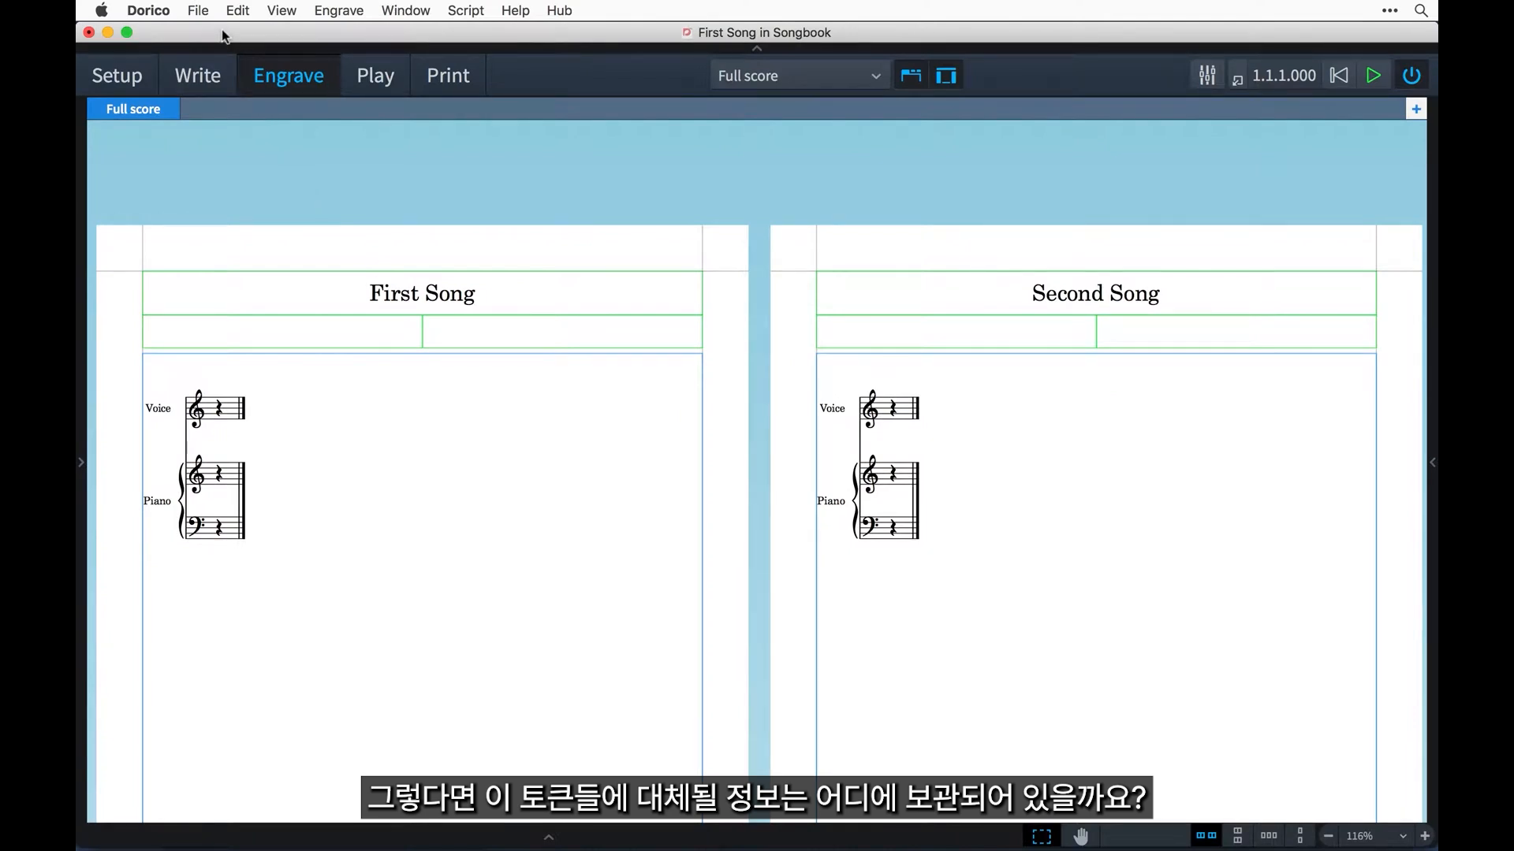
In Project Info, set the title of the First Song flow to "Song from the Old Days".
{"action": "left_click", "coordinate": [198, 11]}
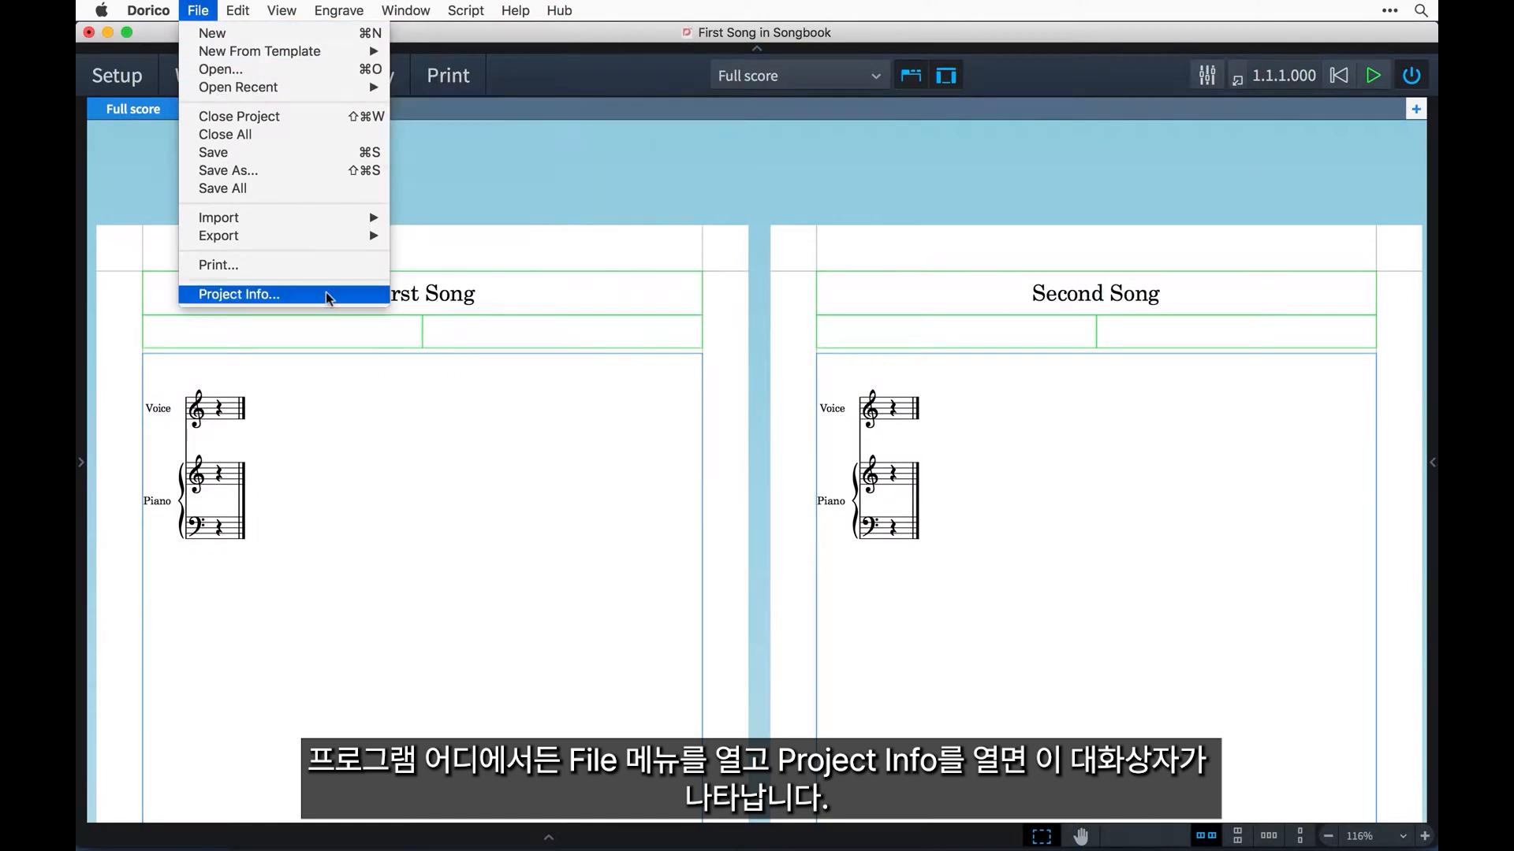
{"action": "left_click", "coordinate": [327, 294]}
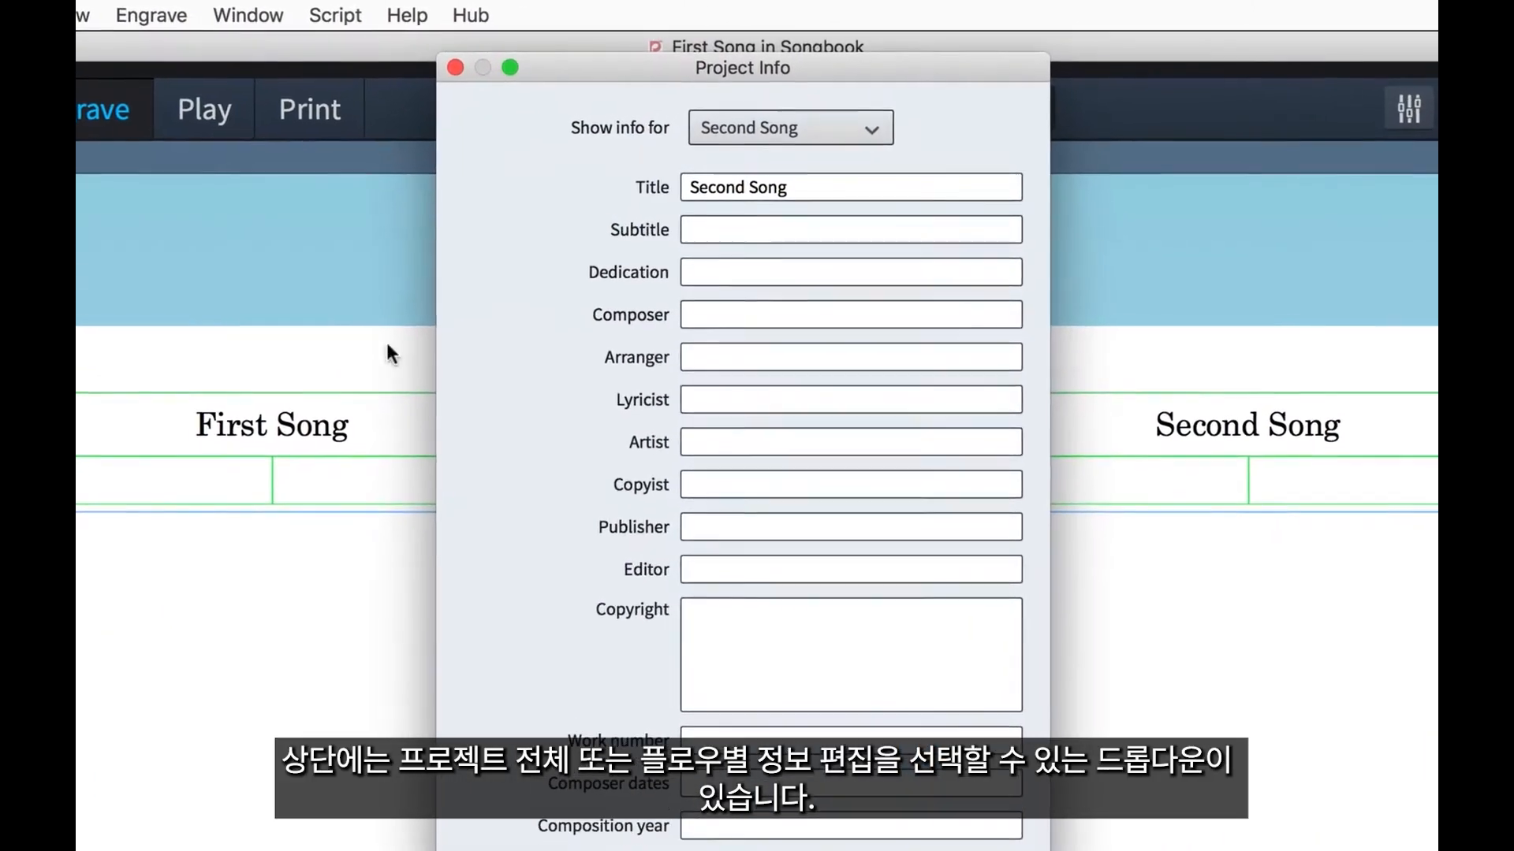
{"action": "left_click", "coordinate": [859, 144]}
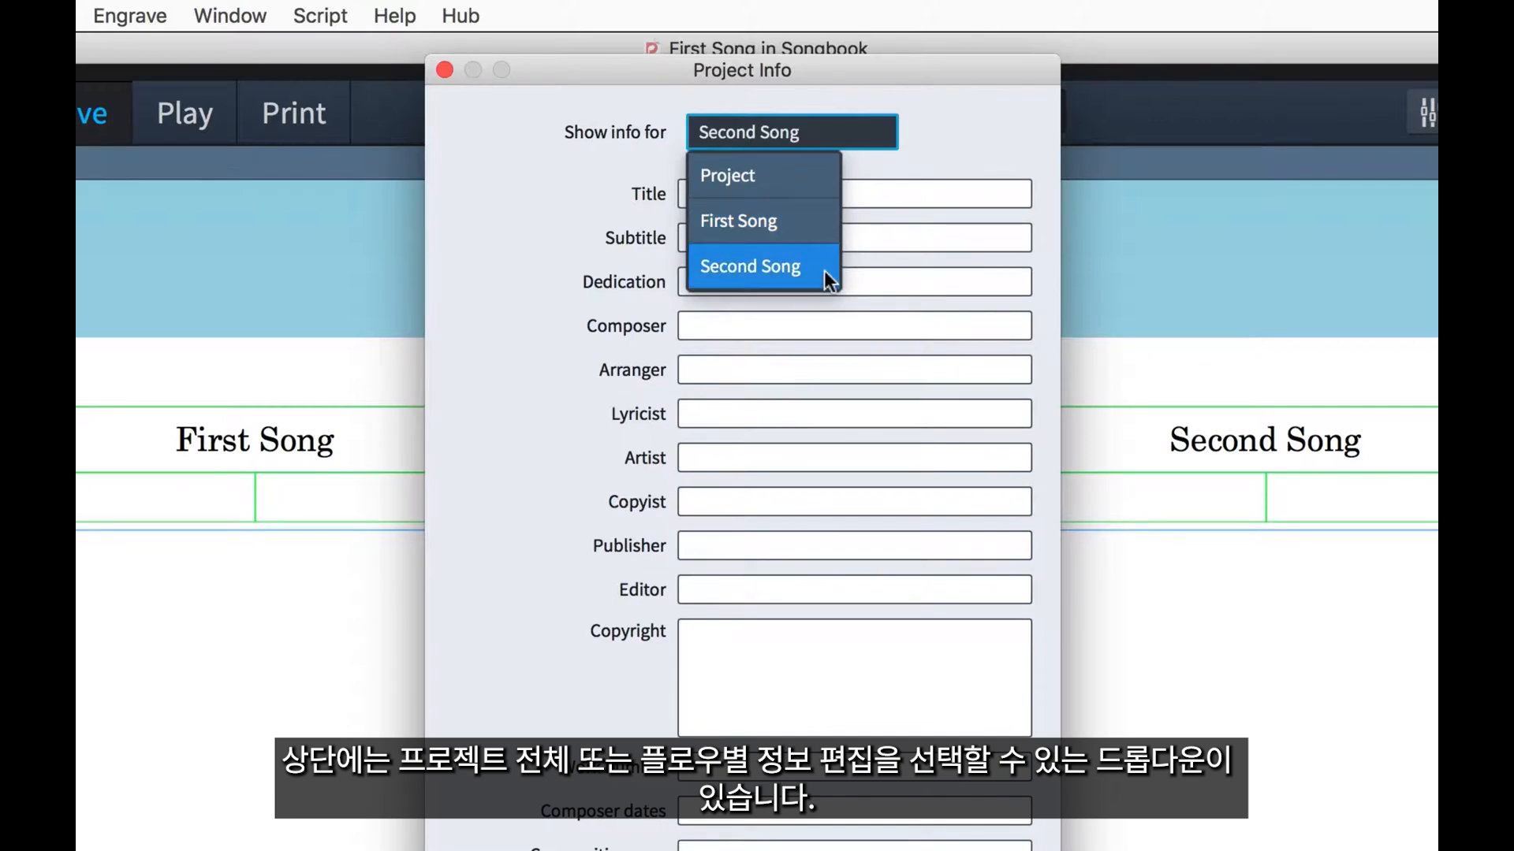
{"action": "left_click", "coordinate": [817, 228]}
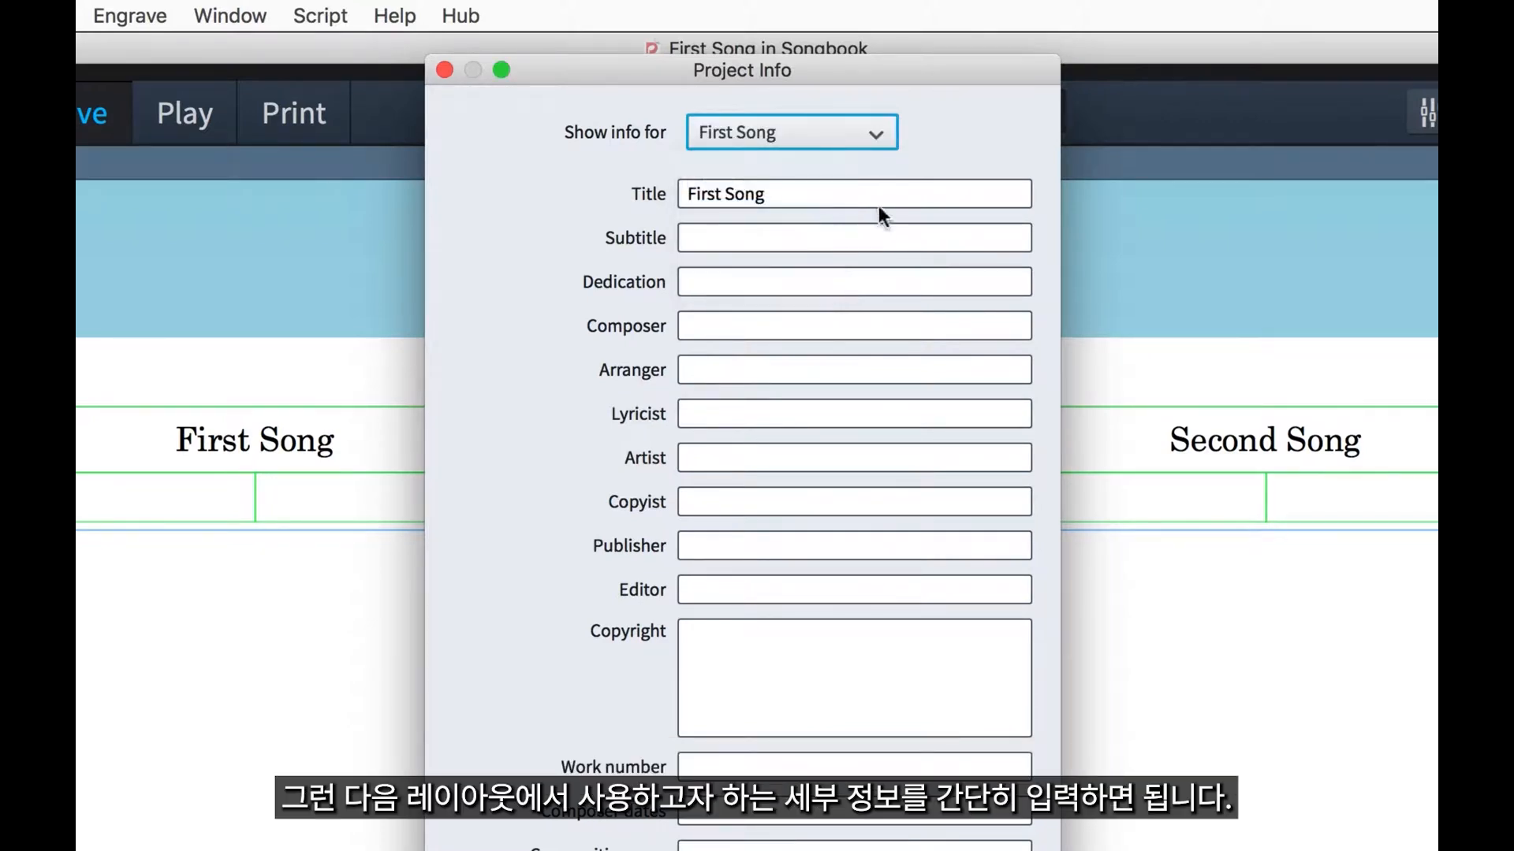
{"action": "left_click", "coordinate": [959, 191]}
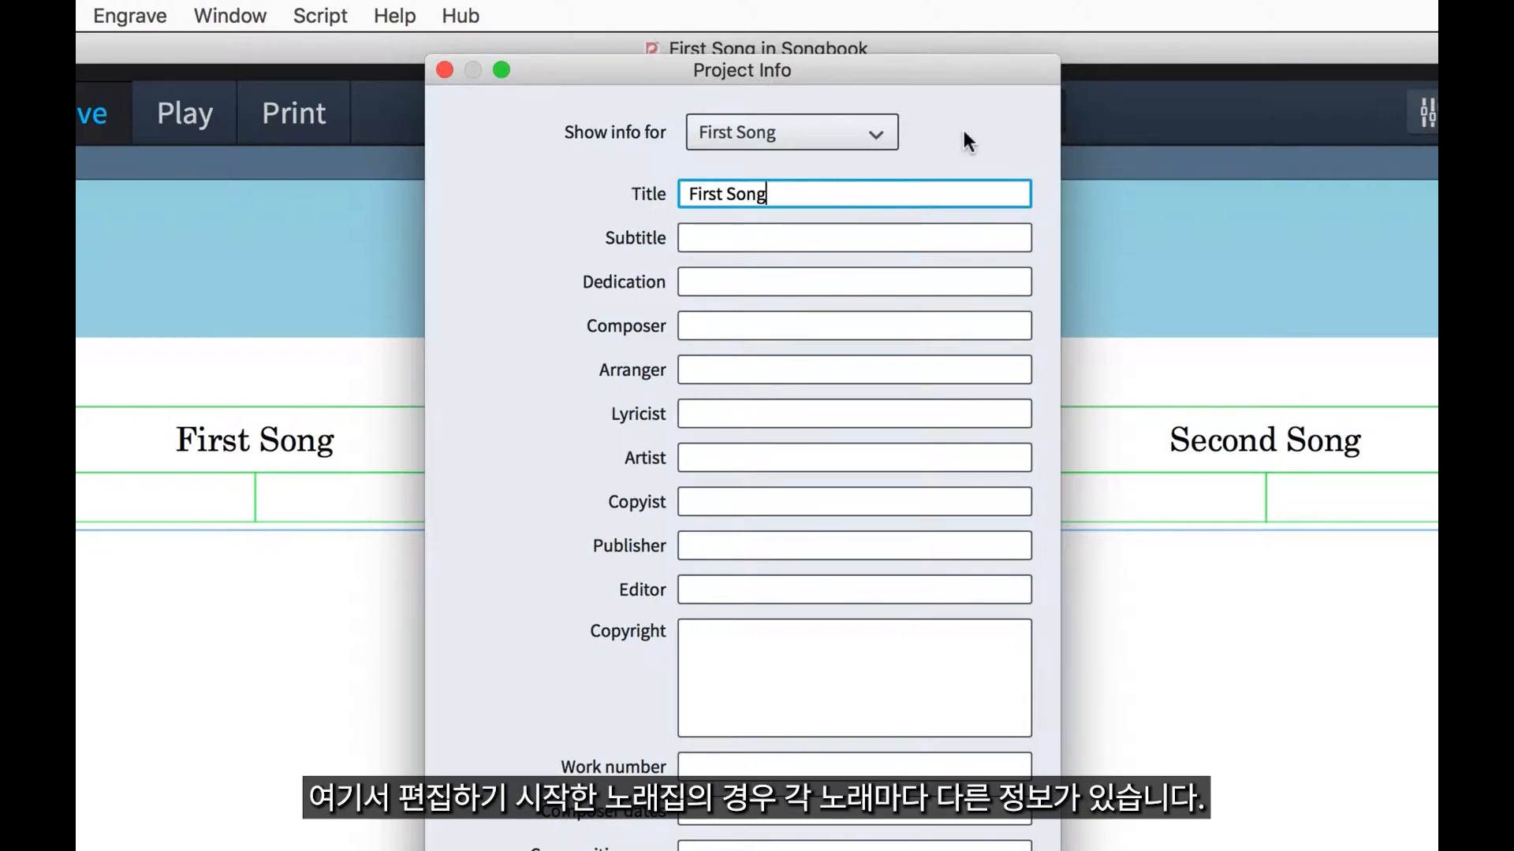
{"action": "key", "text": "super+a"}
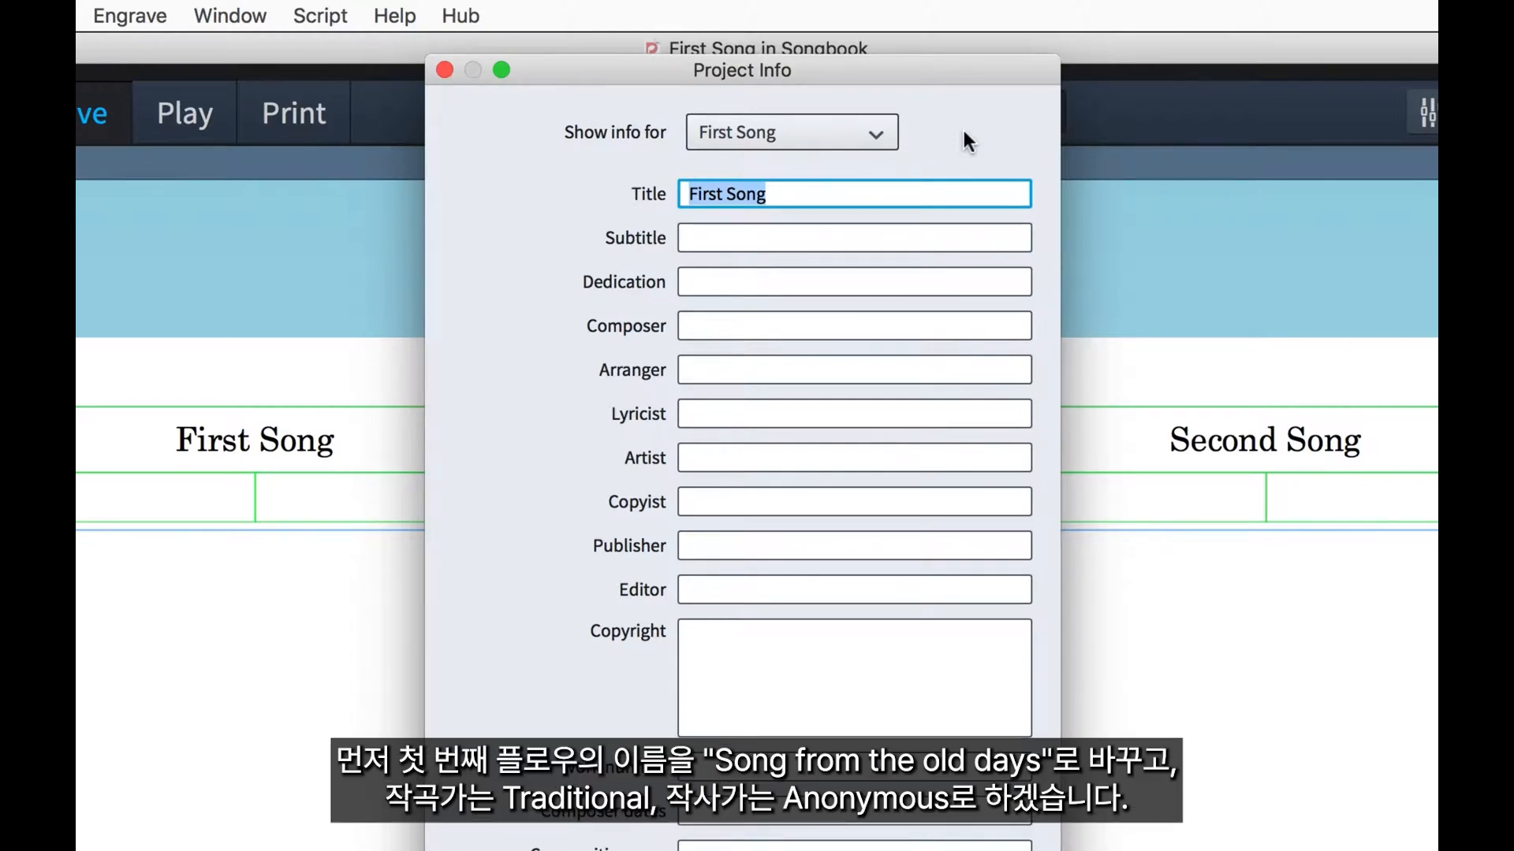
{"action": "type", "text": "Song from"}
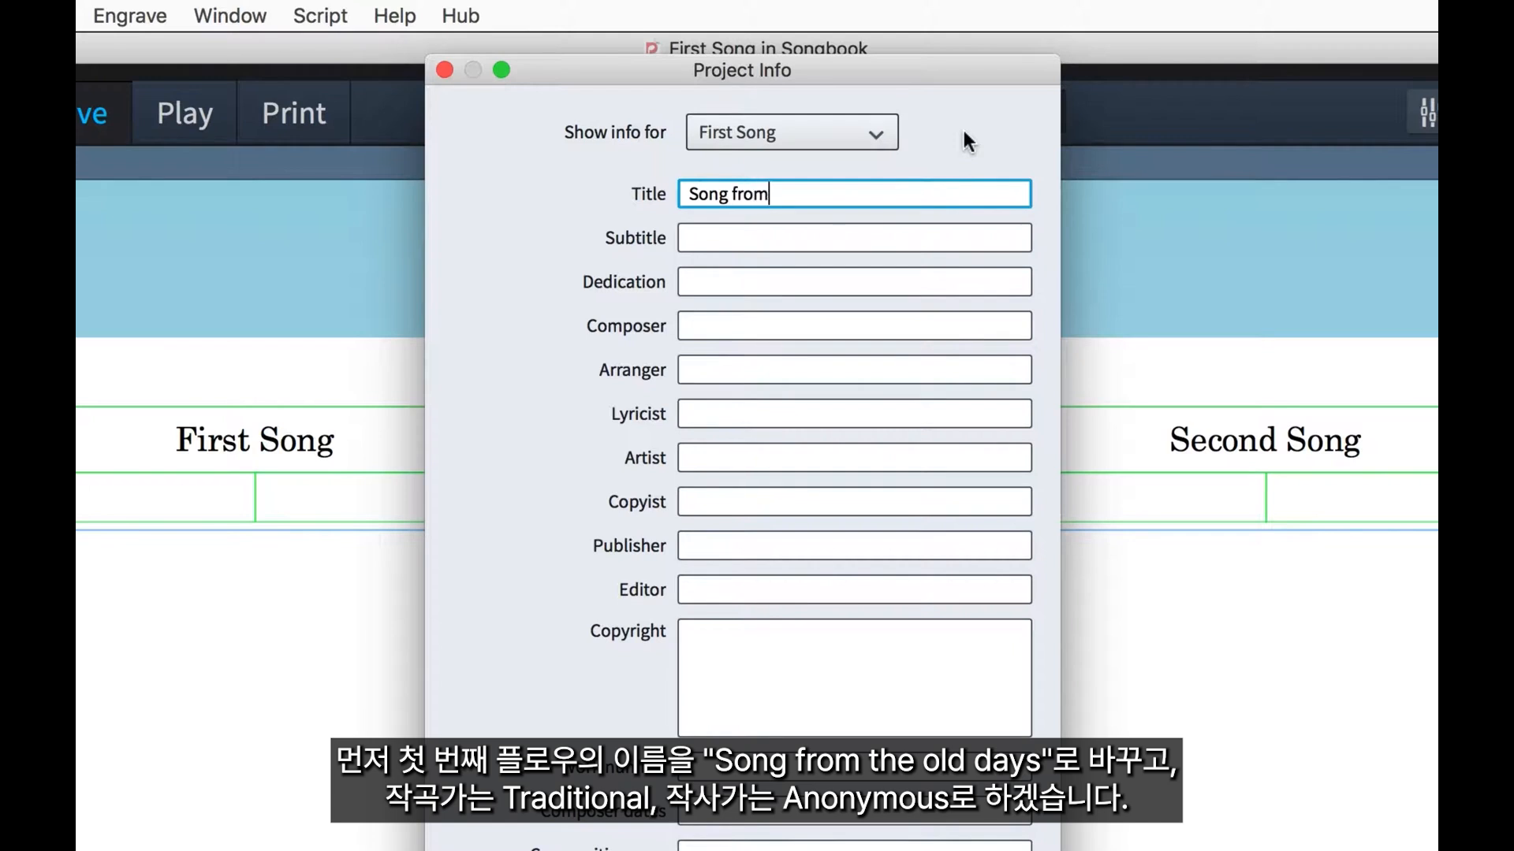
{"action": "type", "text": " the Old Days"}
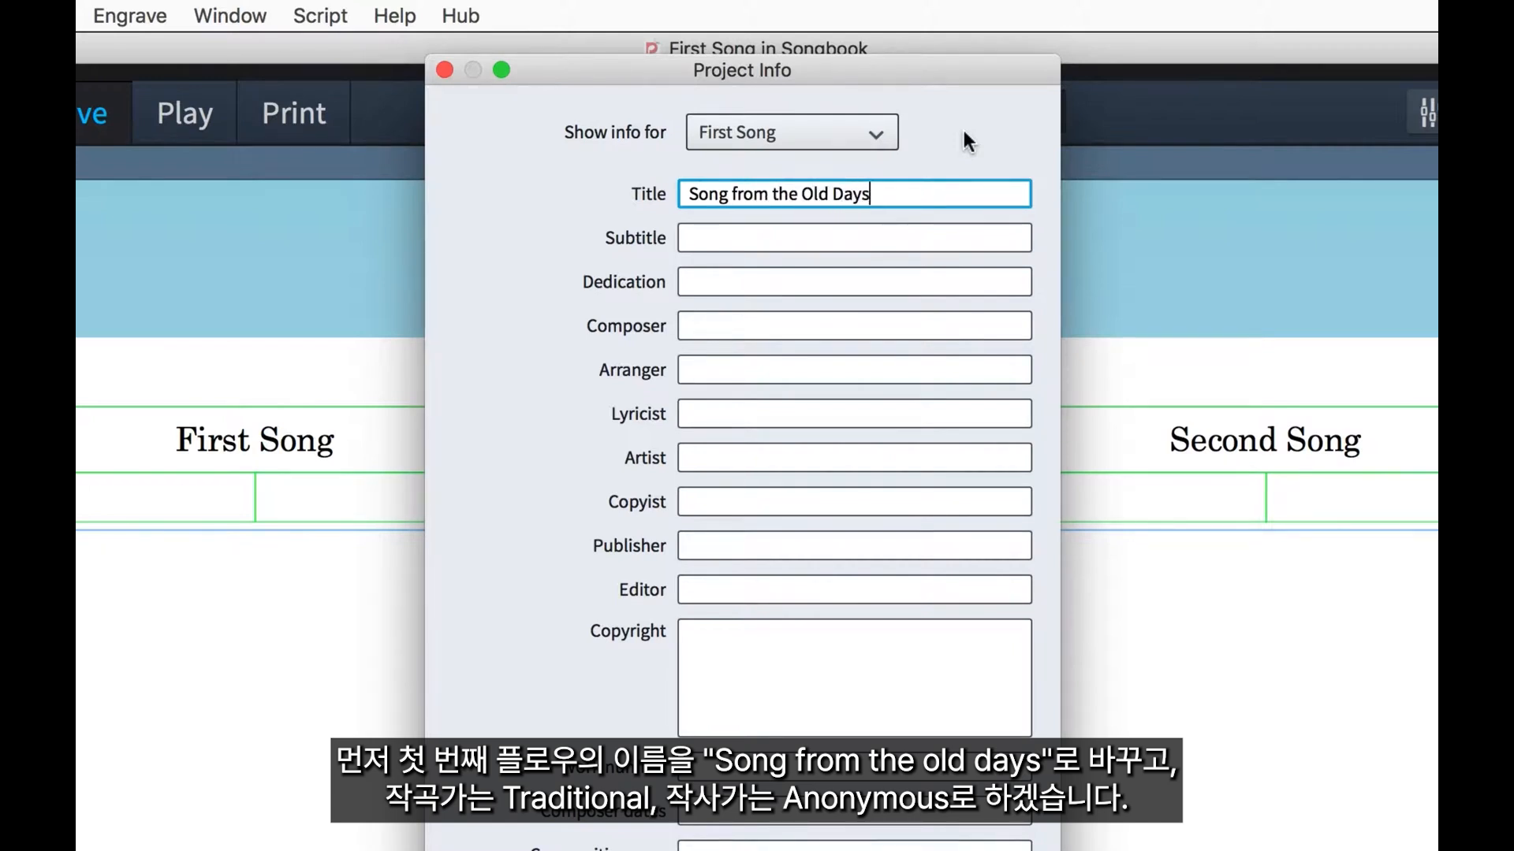
Set the first flow's composer to "Traditional" and its lyricist to "Anonymous".
{"action": "key", "text": "Tab"}
{"action": "key", "text": "Tab"}
{"action": "key", "text": "Tab"}
{"action": "type", "text": "Tra"}
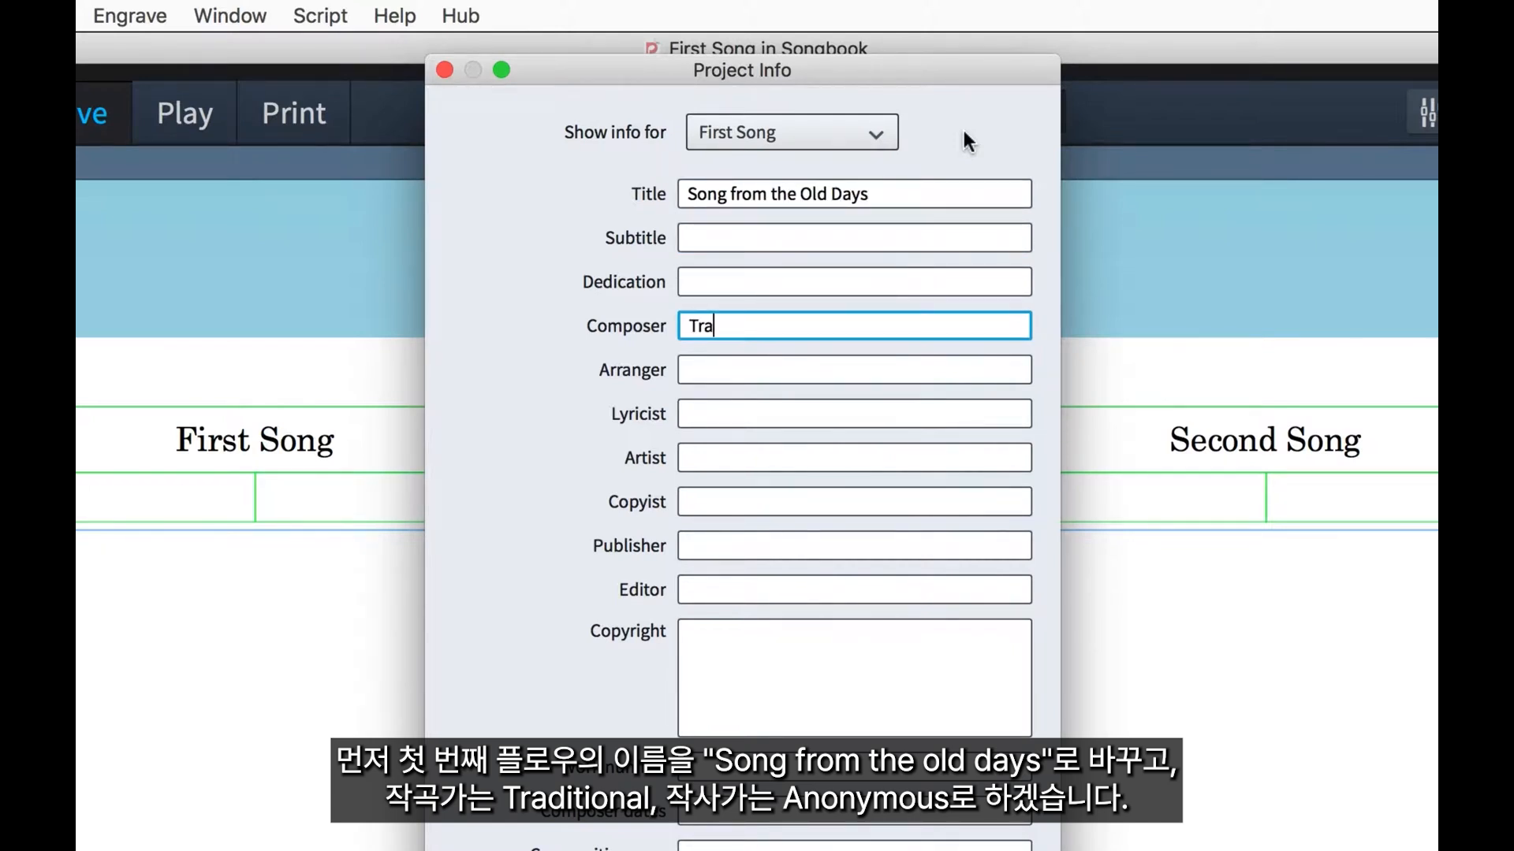
{"action": "type", "text": "ditional"}
{"action": "key", "text": "Tab"}
{"action": "key", "text": "Tab"}
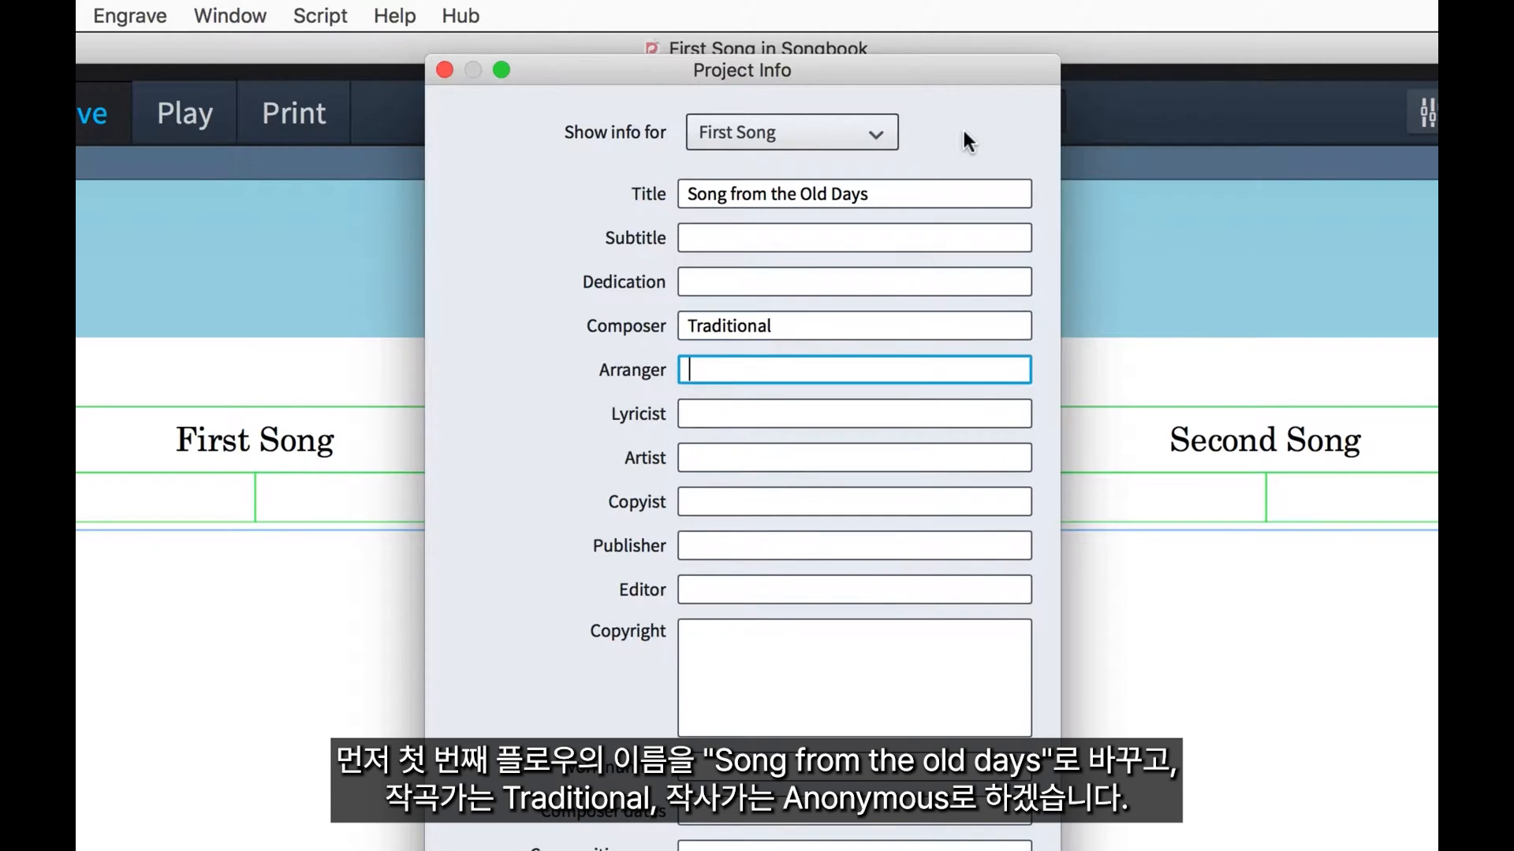
{"action": "type", "text": "Anony"}
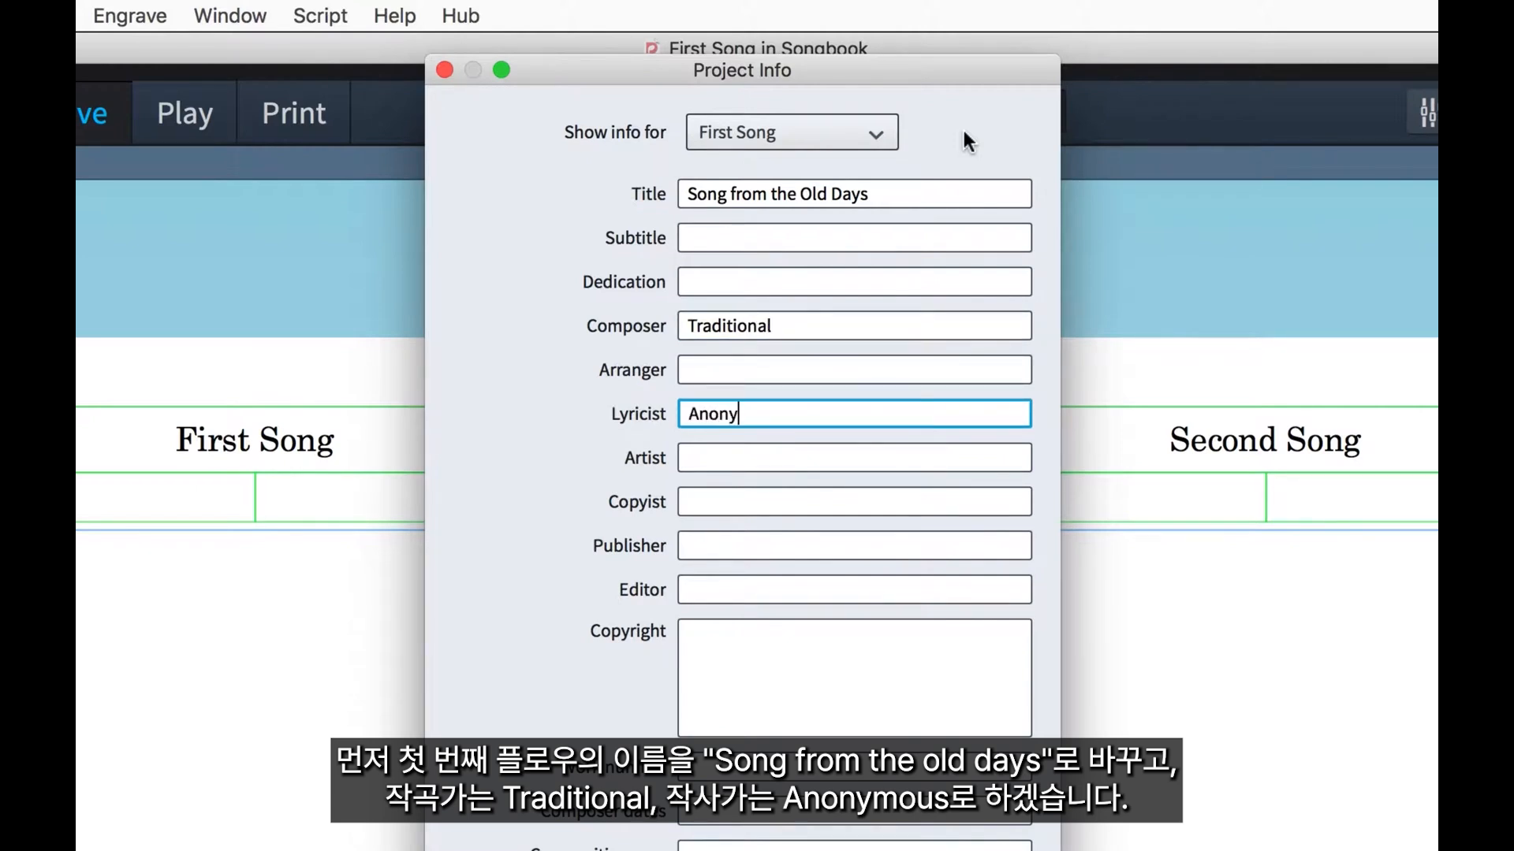
{"action": "type", "text": "mous"}
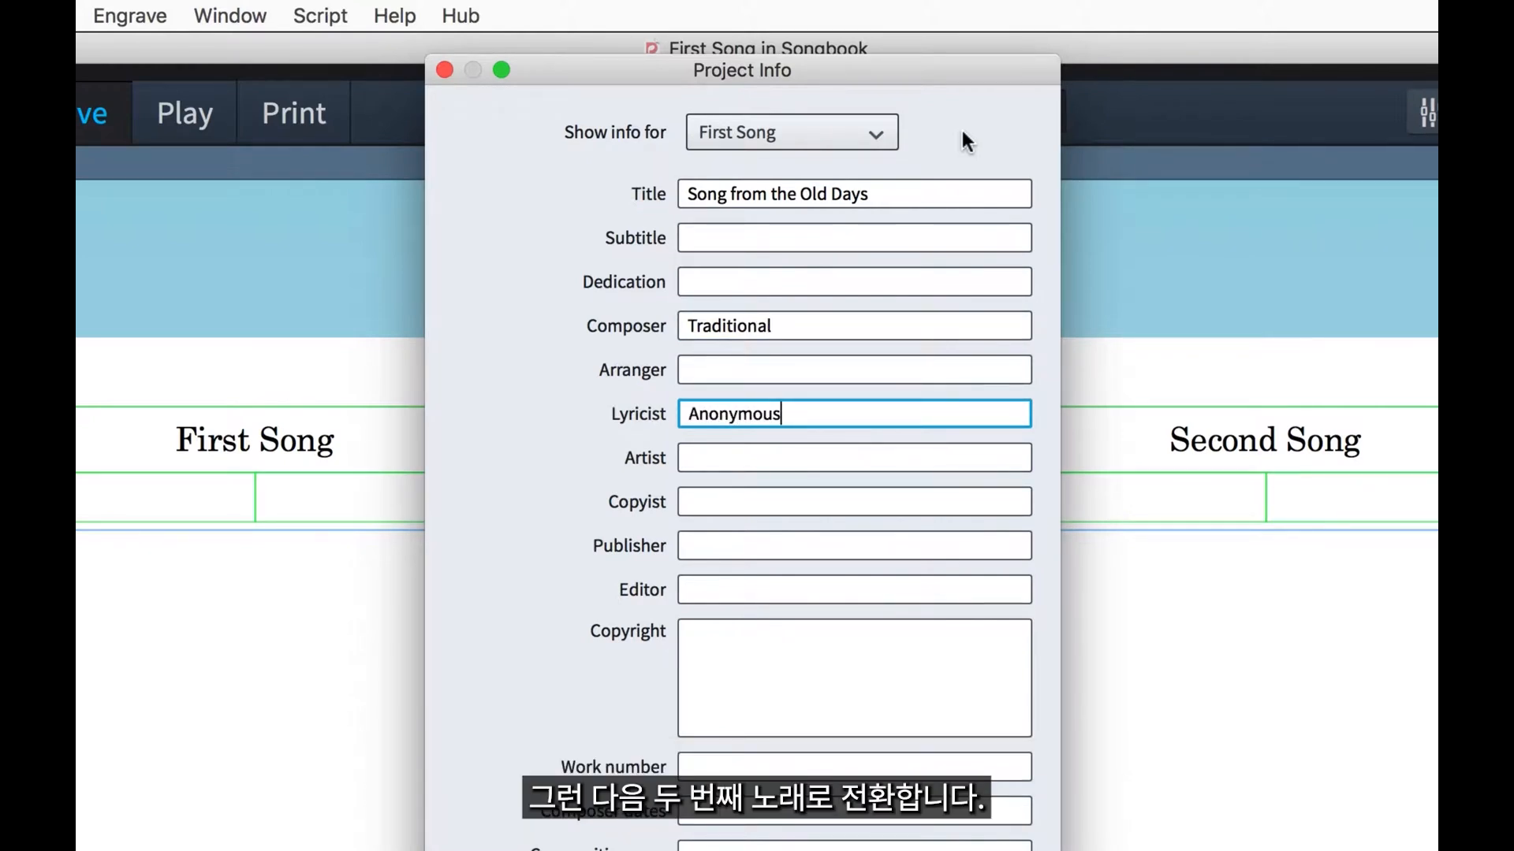
Show the info for the Second Song flow and set its title to "The Next No. 1 Hit!".
{"action": "left_click", "coordinate": [871, 130]}
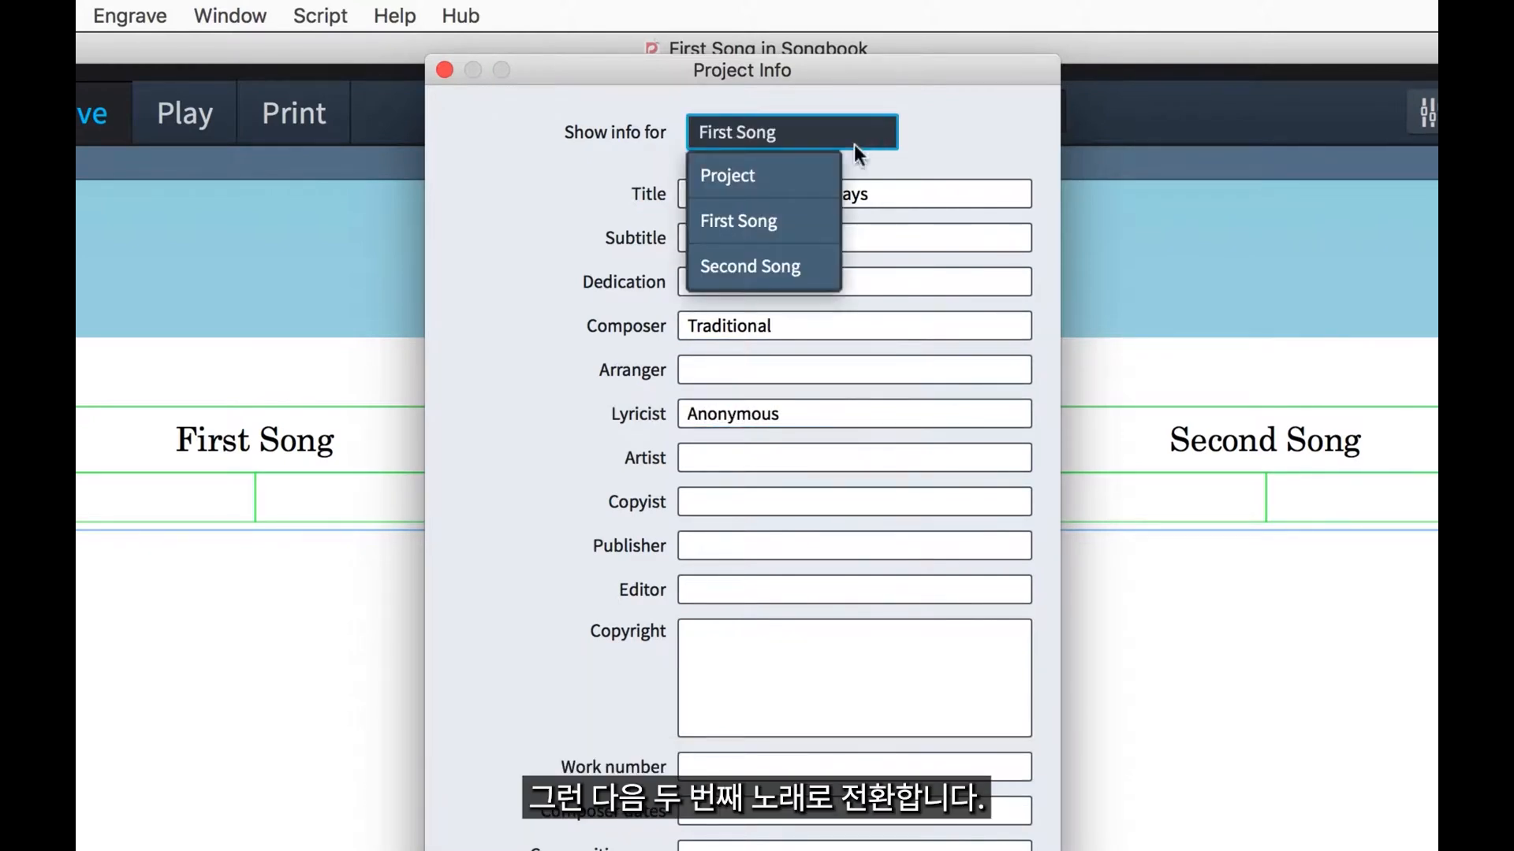
{"action": "left_click", "coordinate": [825, 253]}
{"action": "triple_click", "coordinate": [927, 196]}
{"action": "type", "text": "The N"}
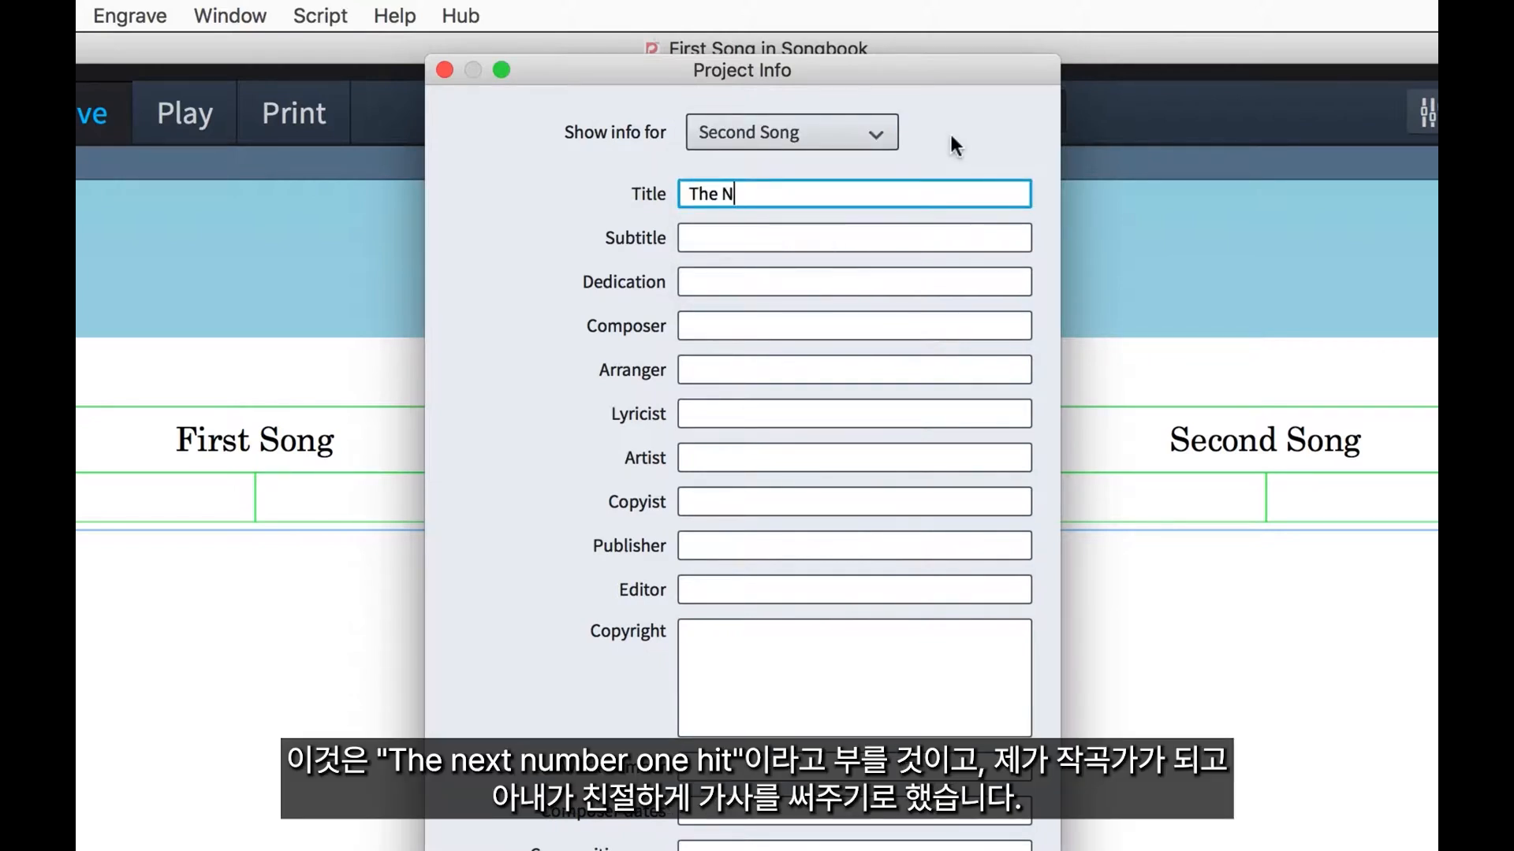
{"action": "type", "text": "ext No. 1 Hit!"}
Enter the composer's and the lyricist's full names for the second flow and apply the project info.
{"action": "key", "text": "Tab"}
{"action": "key", "text": "Tab"}
{"action": "key", "text": "Tab"}
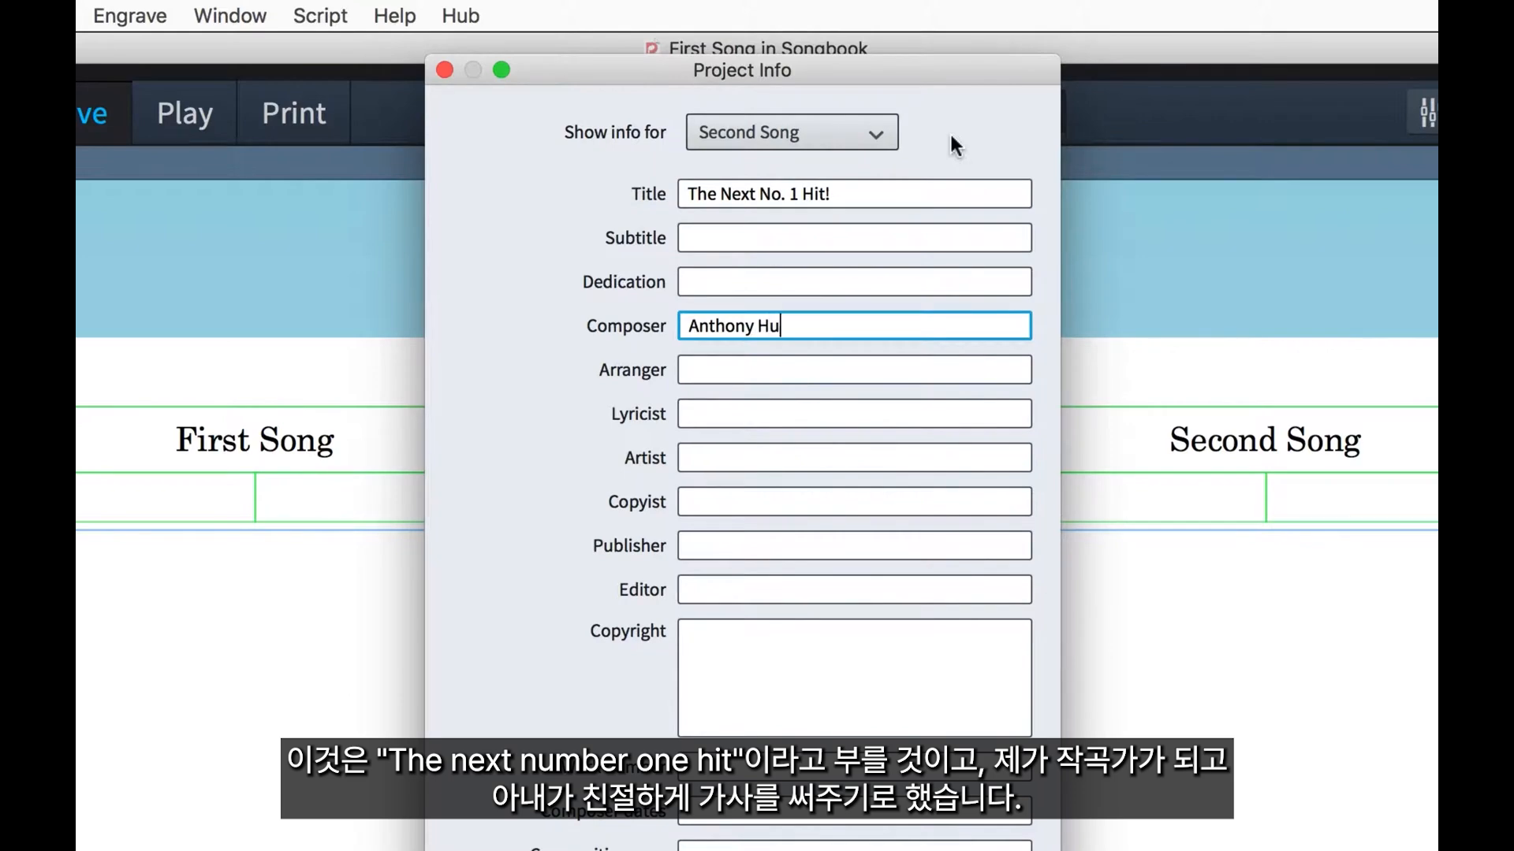
{"action": "key", "text": "Tab"}
{"action": "key", "text": "Tab"}
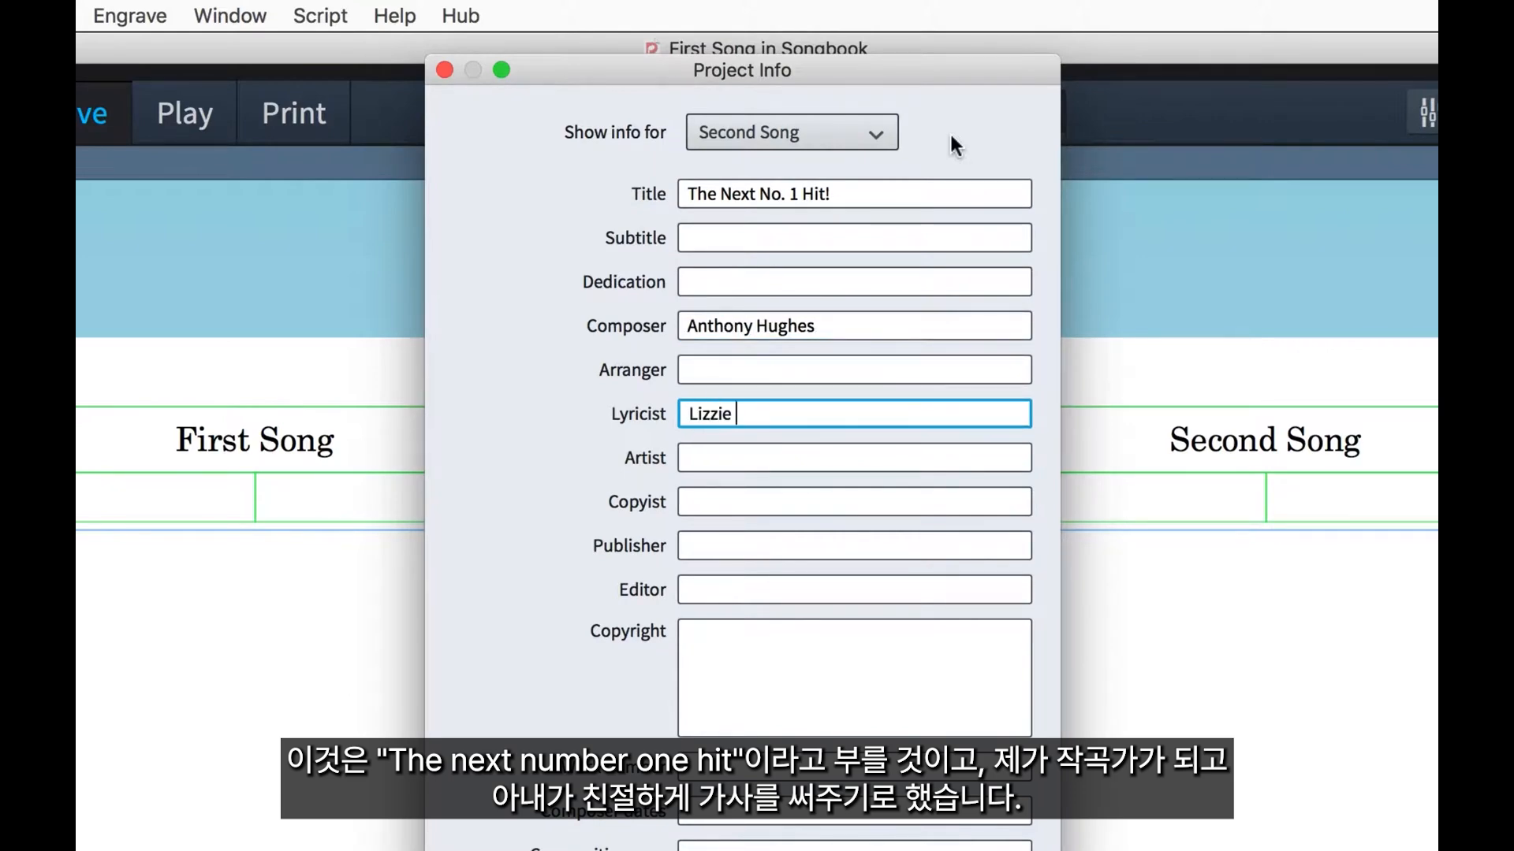
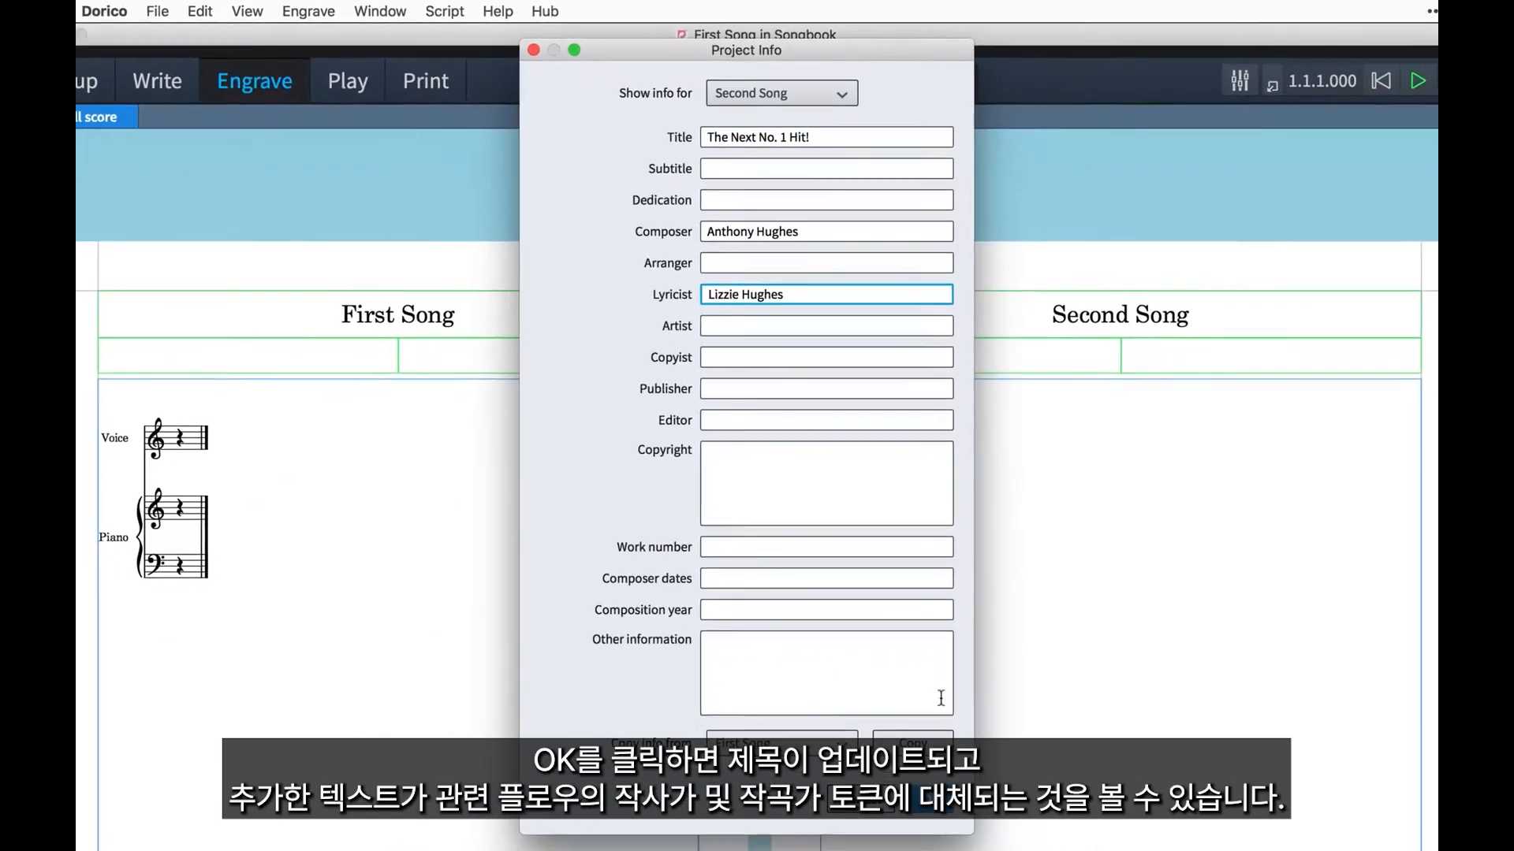
{"action": "key", "text": "Return"}
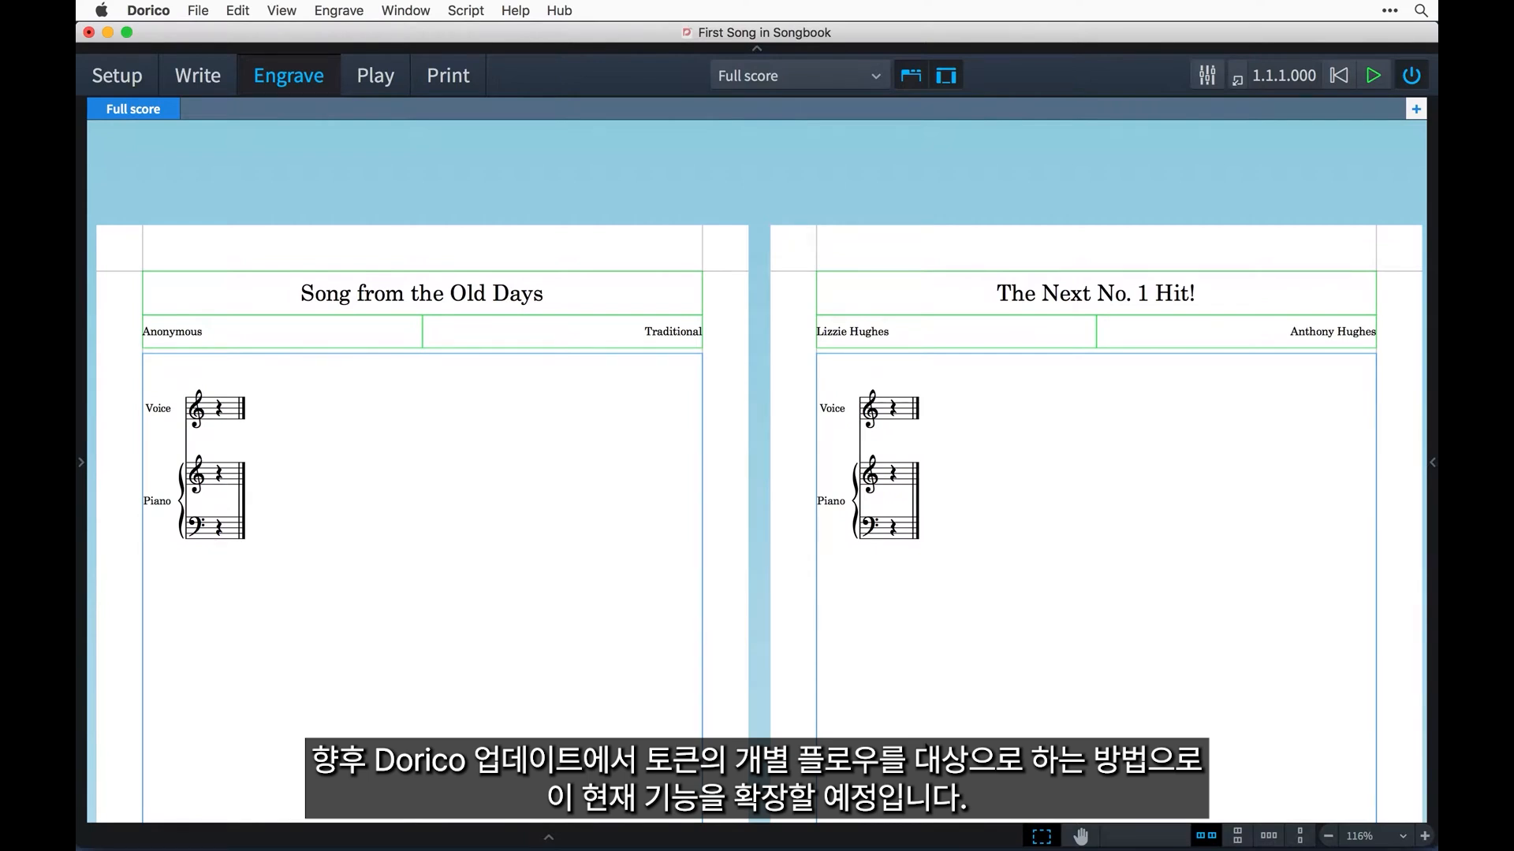
On the second song's page, add "Words by" before the lyricist token and "Music by" before the composer token.
{"action": "scroll", "coordinate": [993, 665], "scroll_direction": "up", "scroll_amount": 6}
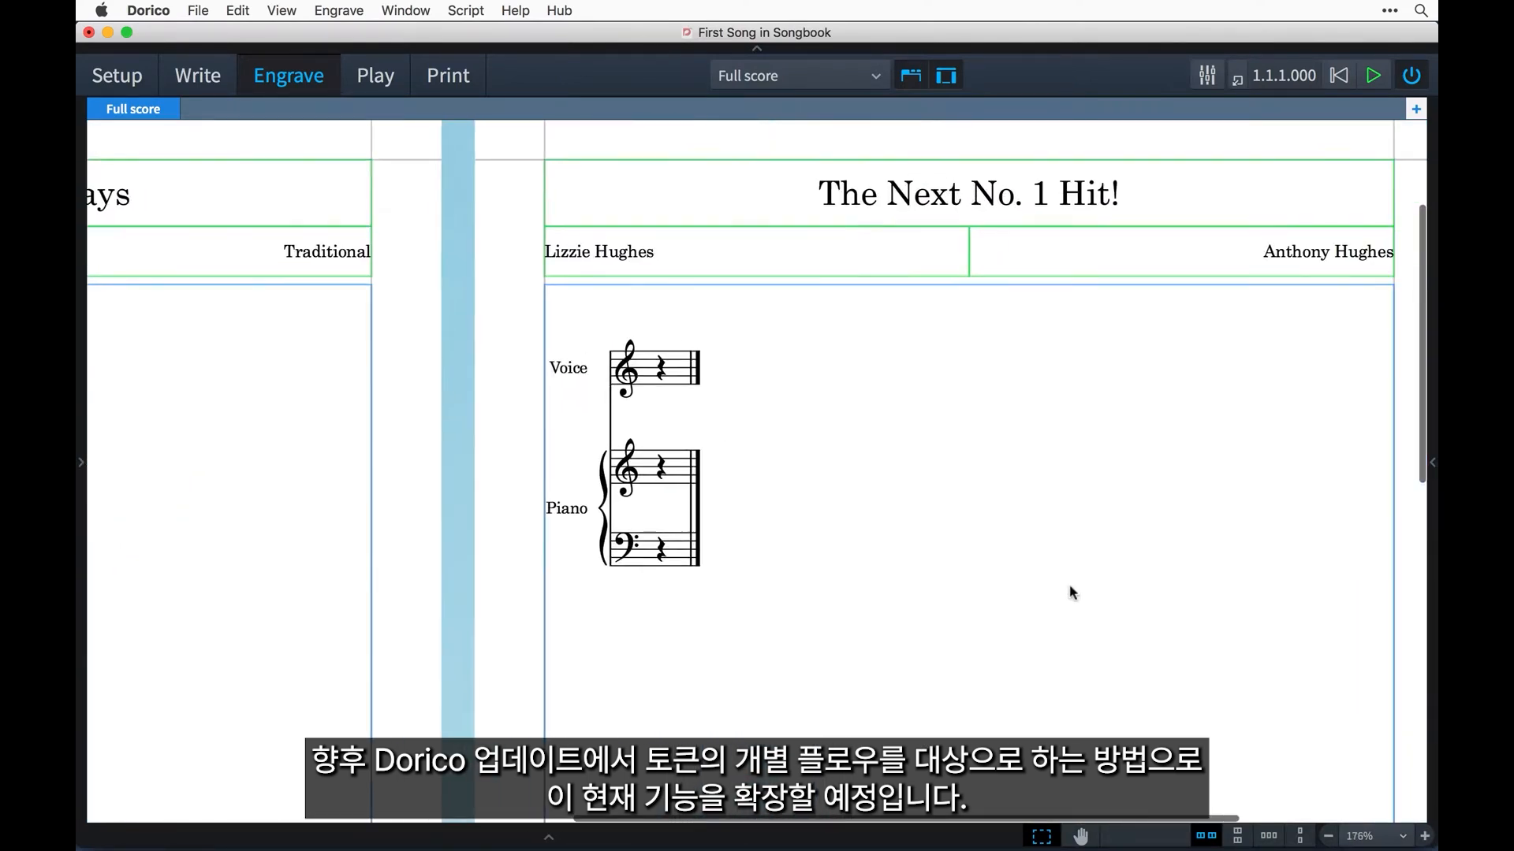
{"action": "double_click", "coordinate": [781, 297]}
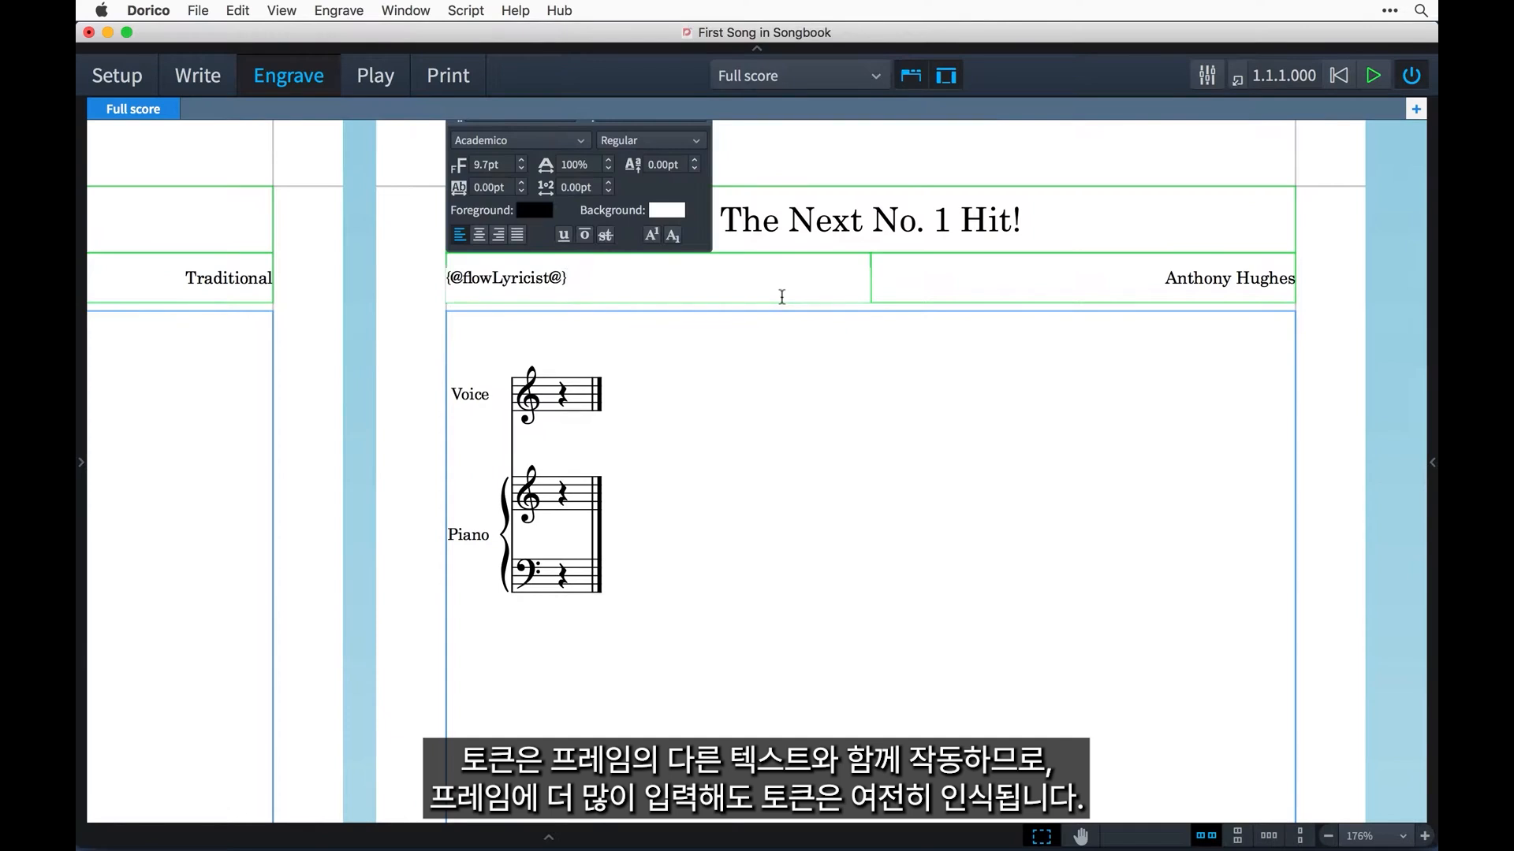
{"action": "type", "text": "Words by"}
{"action": "key", "text": "Escape"}
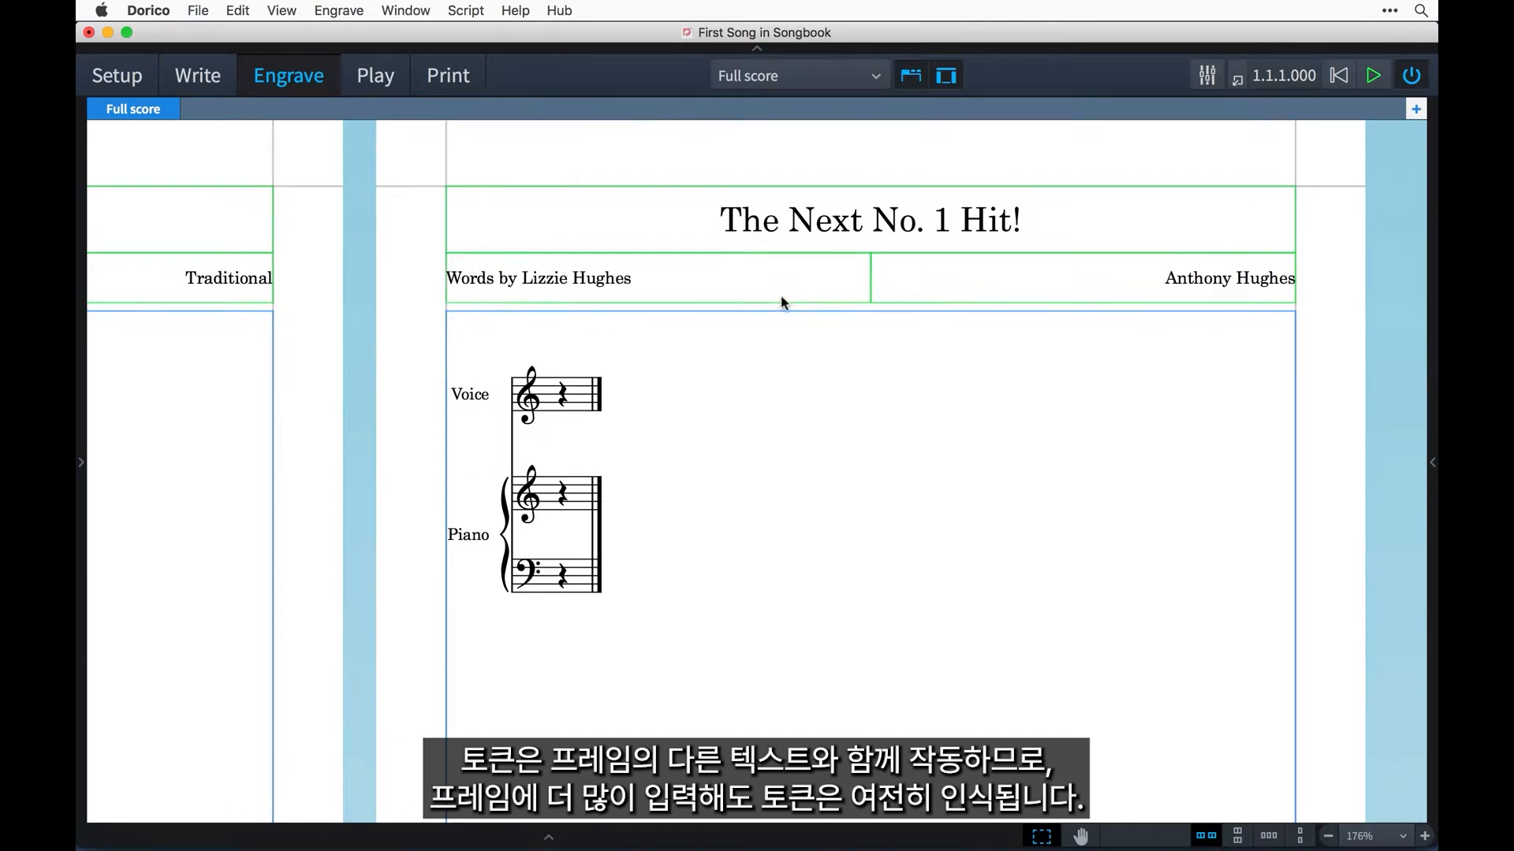
{"action": "double_click", "coordinate": [927, 276]}
{"action": "type", "text": "Music by {@flowComposer@"}
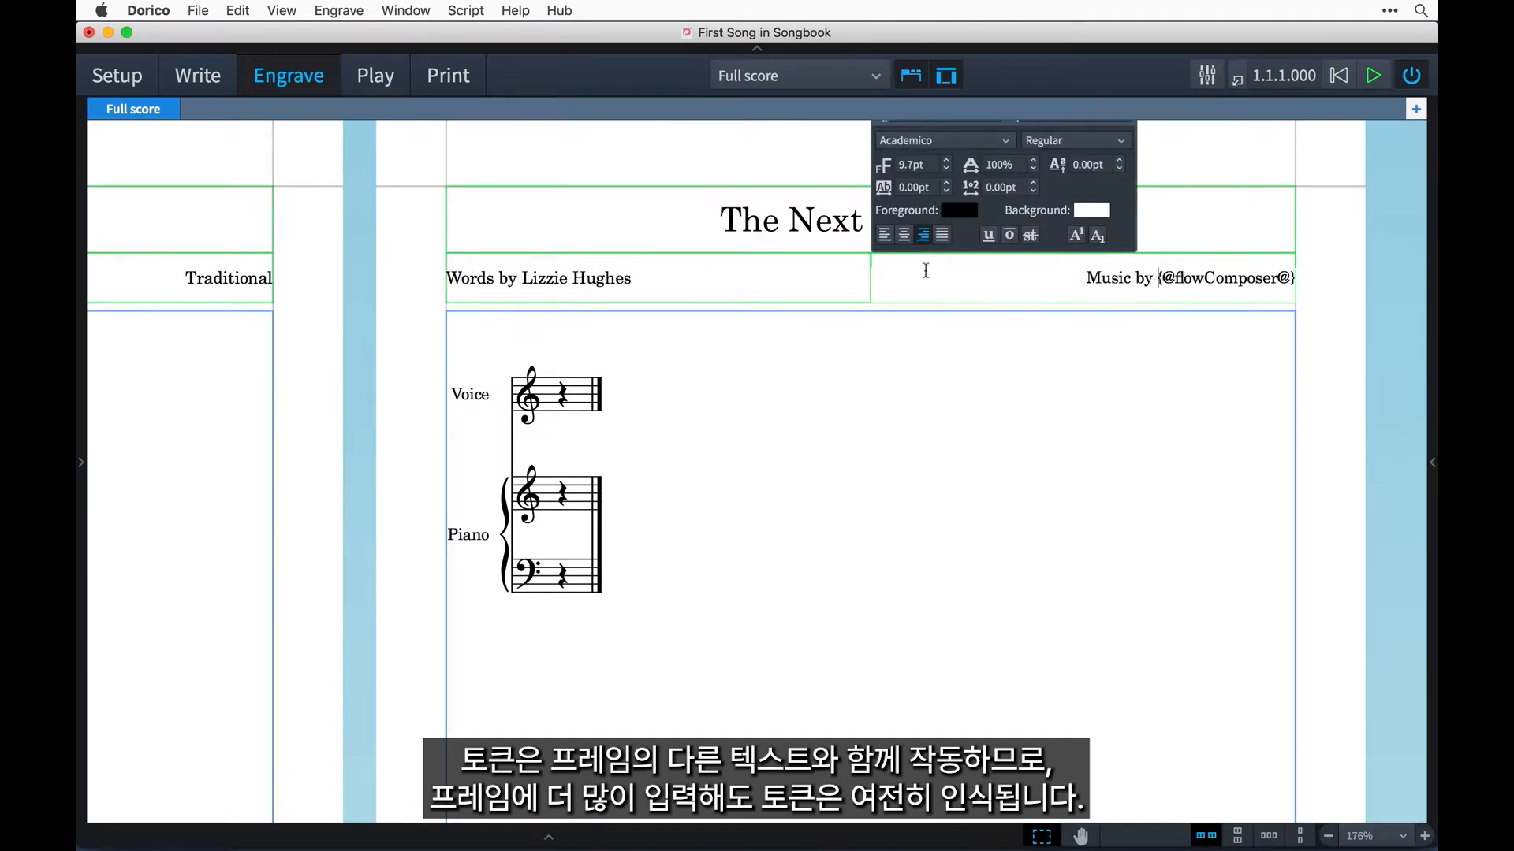
Finish editing the "Music by" text in the second song's composer frame.
{"action": "key", "text": "Escape"}
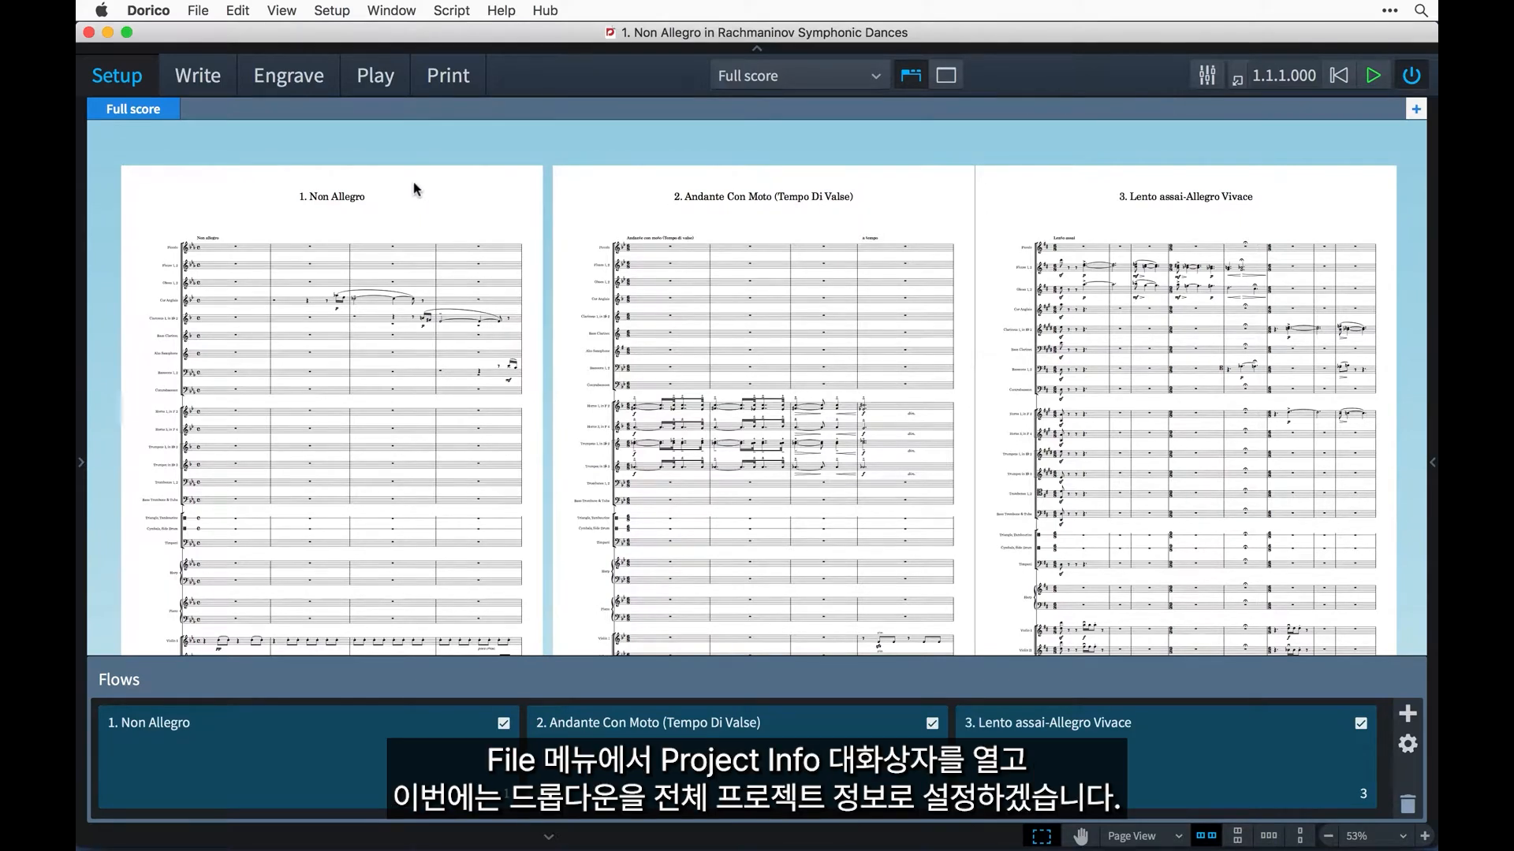
Show the project-level info in Project Info and set the project title to "SYMPHONIC DANCES".
{"action": "left_click", "coordinate": [198, 10]}
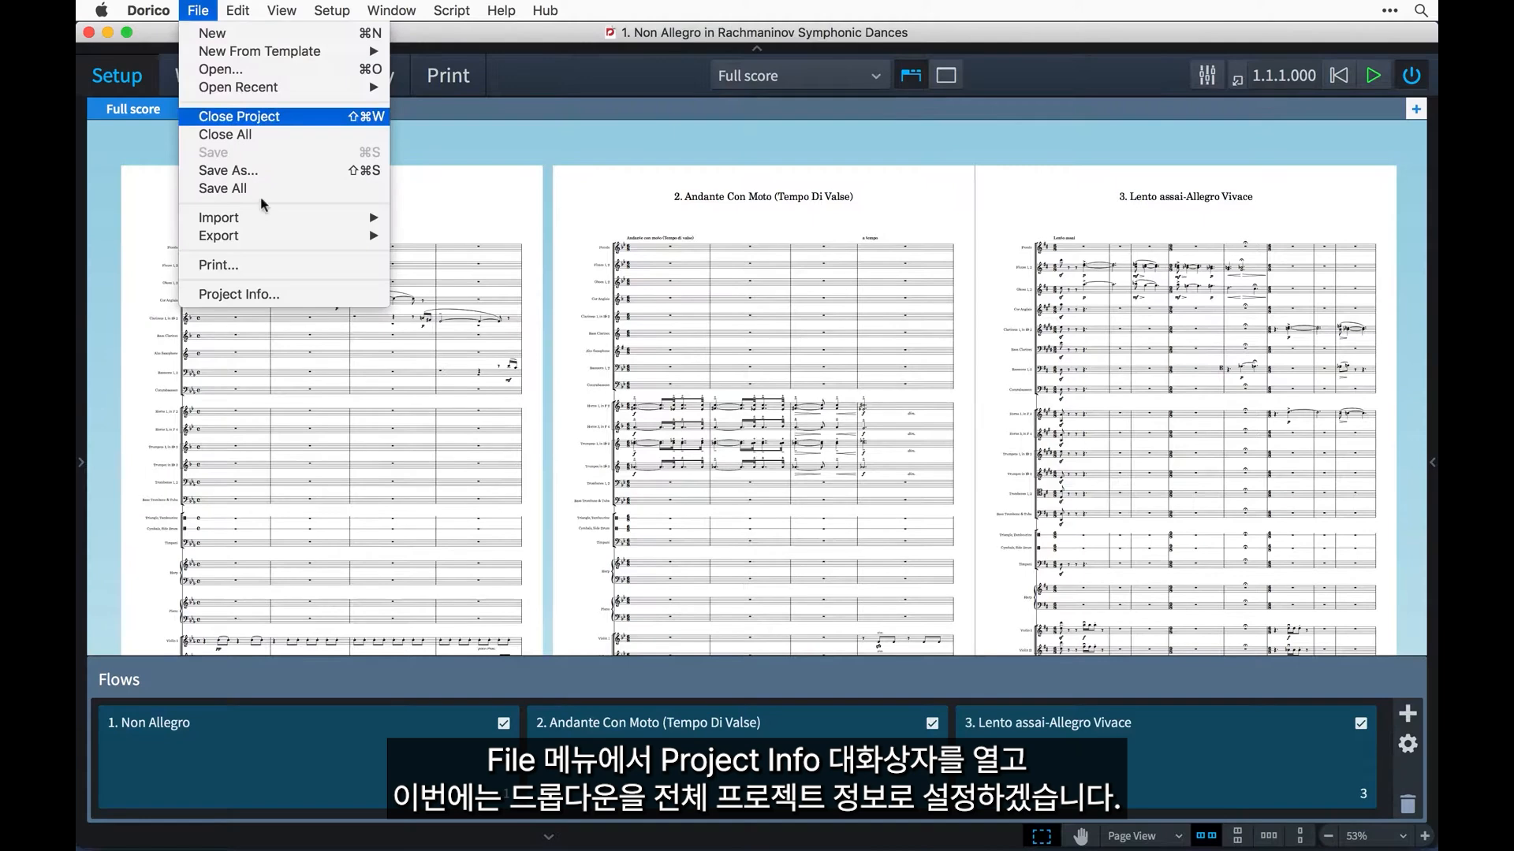
{"action": "left_click", "coordinate": [316, 294]}
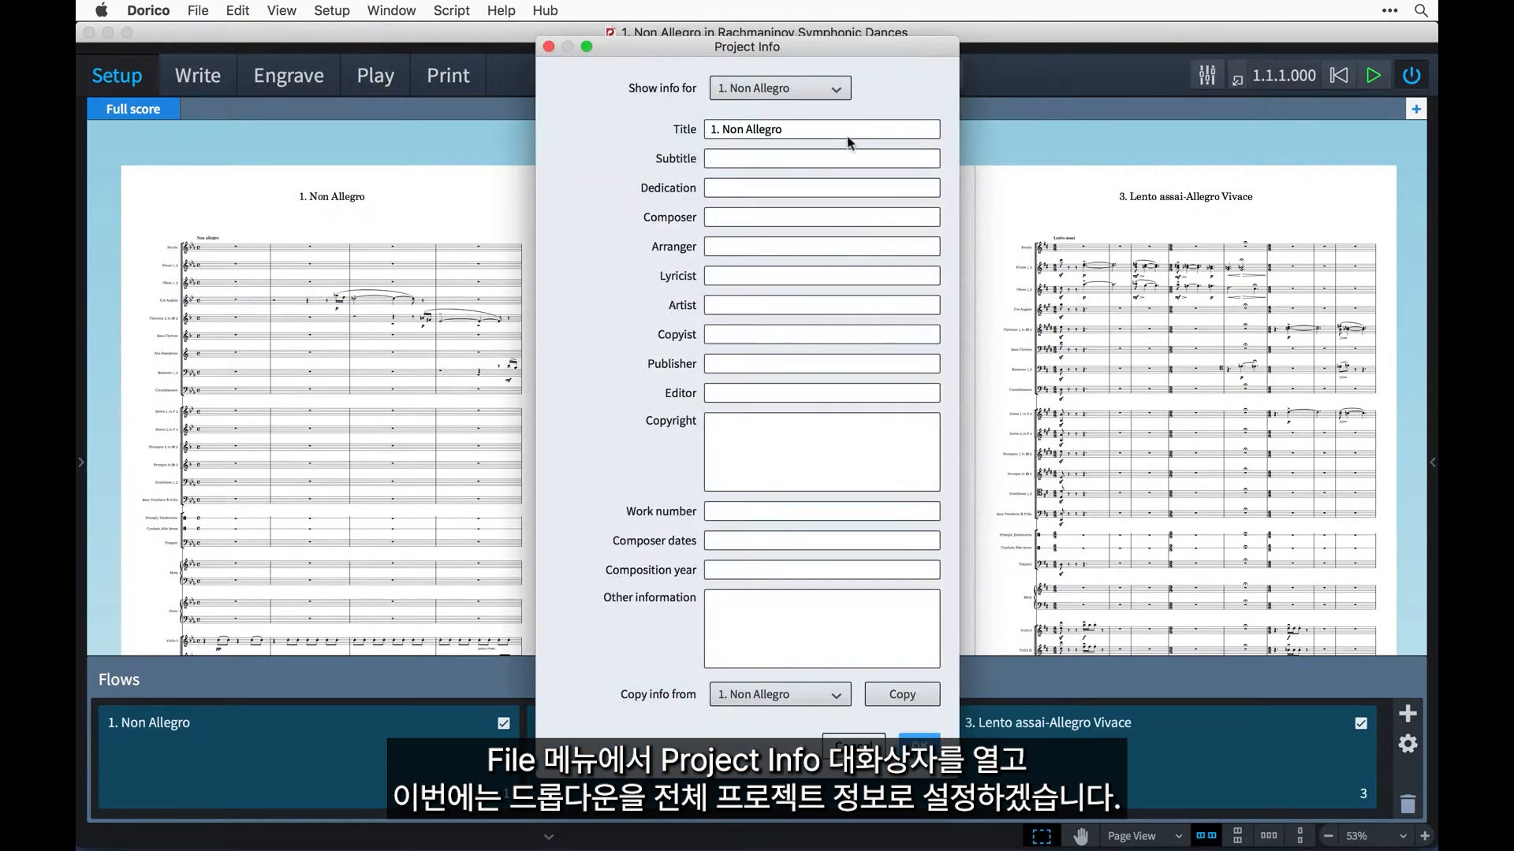
{"action": "left_click", "coordinate": [838, 88]}
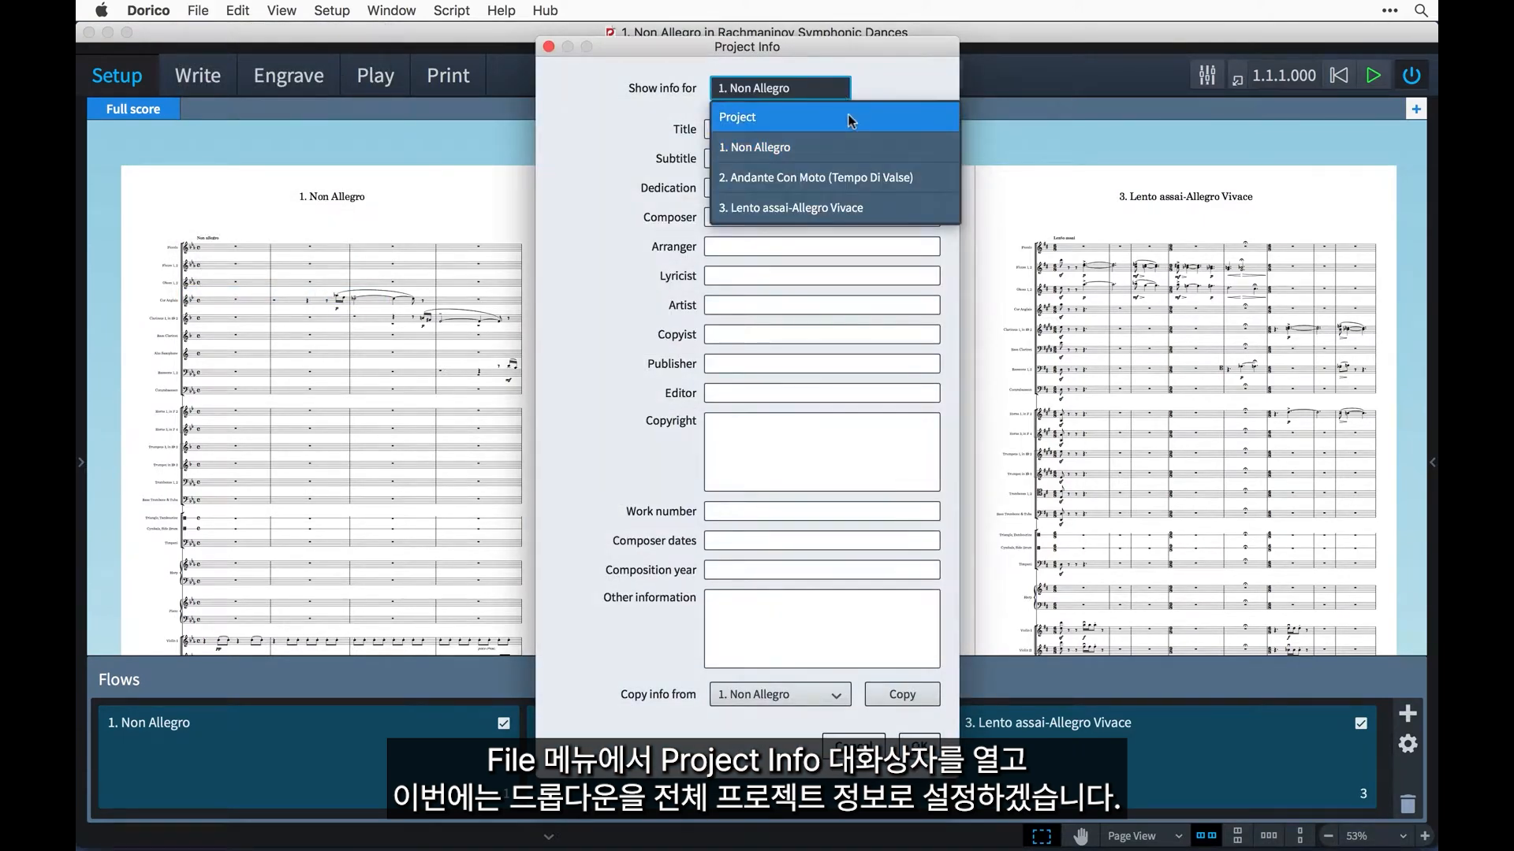
{"action": "left_click", "coordinate": [850, 120]}
{"action": "key", "text": "Tab"}
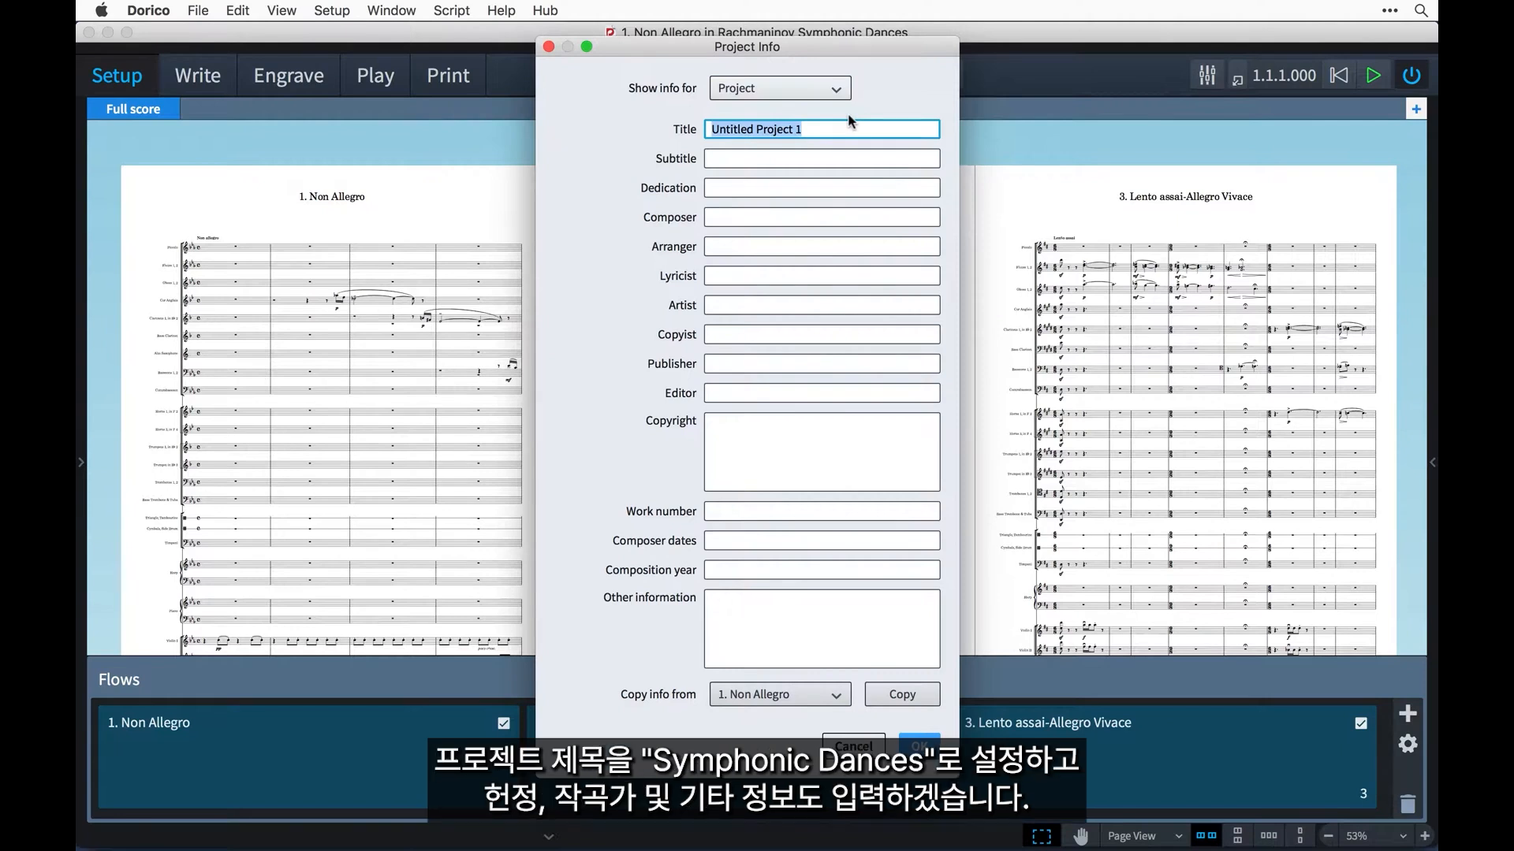
{"action": "type", "text": "SYMPHO"}
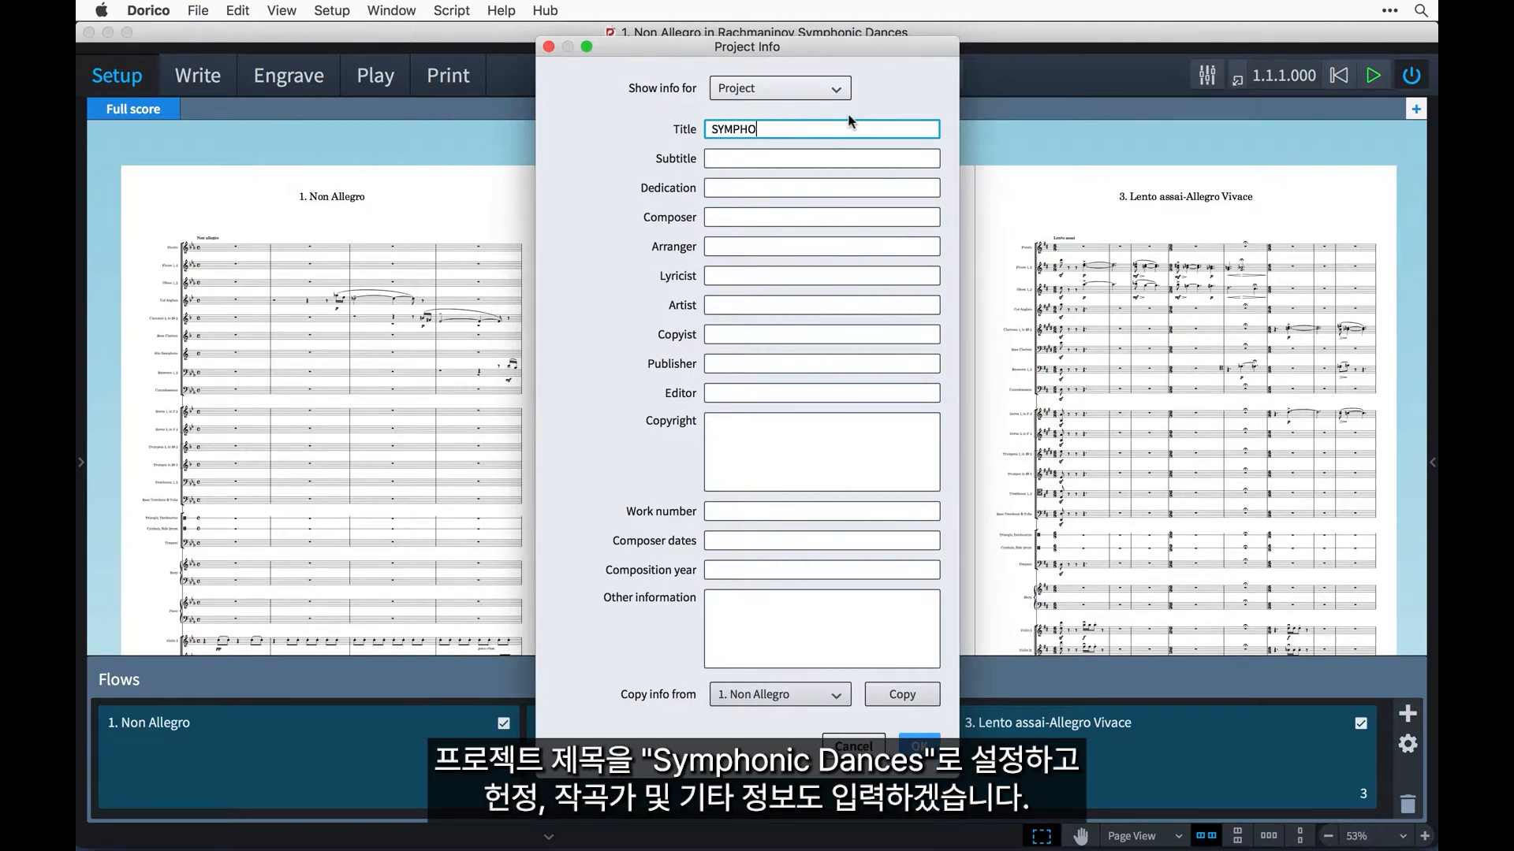
{"action": "type", "text": "NIC DANCES"}
Copy "Dedicated to Eugene Ormandy and the Philadelphia Orchestra" from the TextEdit notes into the project's Dedication.
{"action": "key", "text": "Tab"}
{"action": "key", "text": "Tab"}
{"action": "key", "text": "super+Tab"}
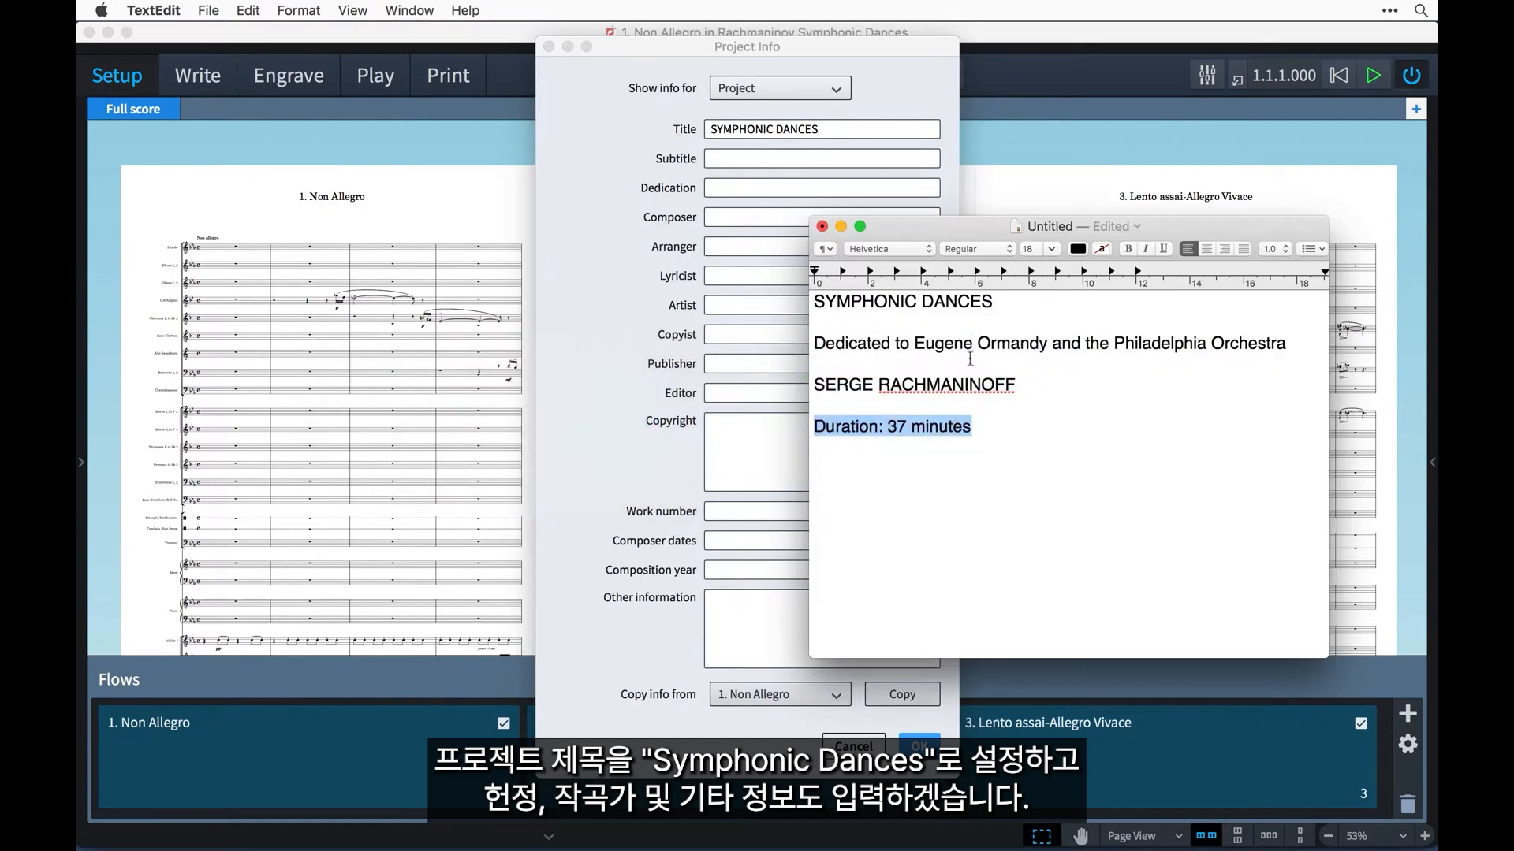
{"action": "triple_click", "coordinate": [970, 358]}
{"action": "key", "text": "super+c"}
{"action": "key", "text": "super+Tab"}
{"action": "key", "text": "super+v"}
{"action": "key", "text": "Tab"}
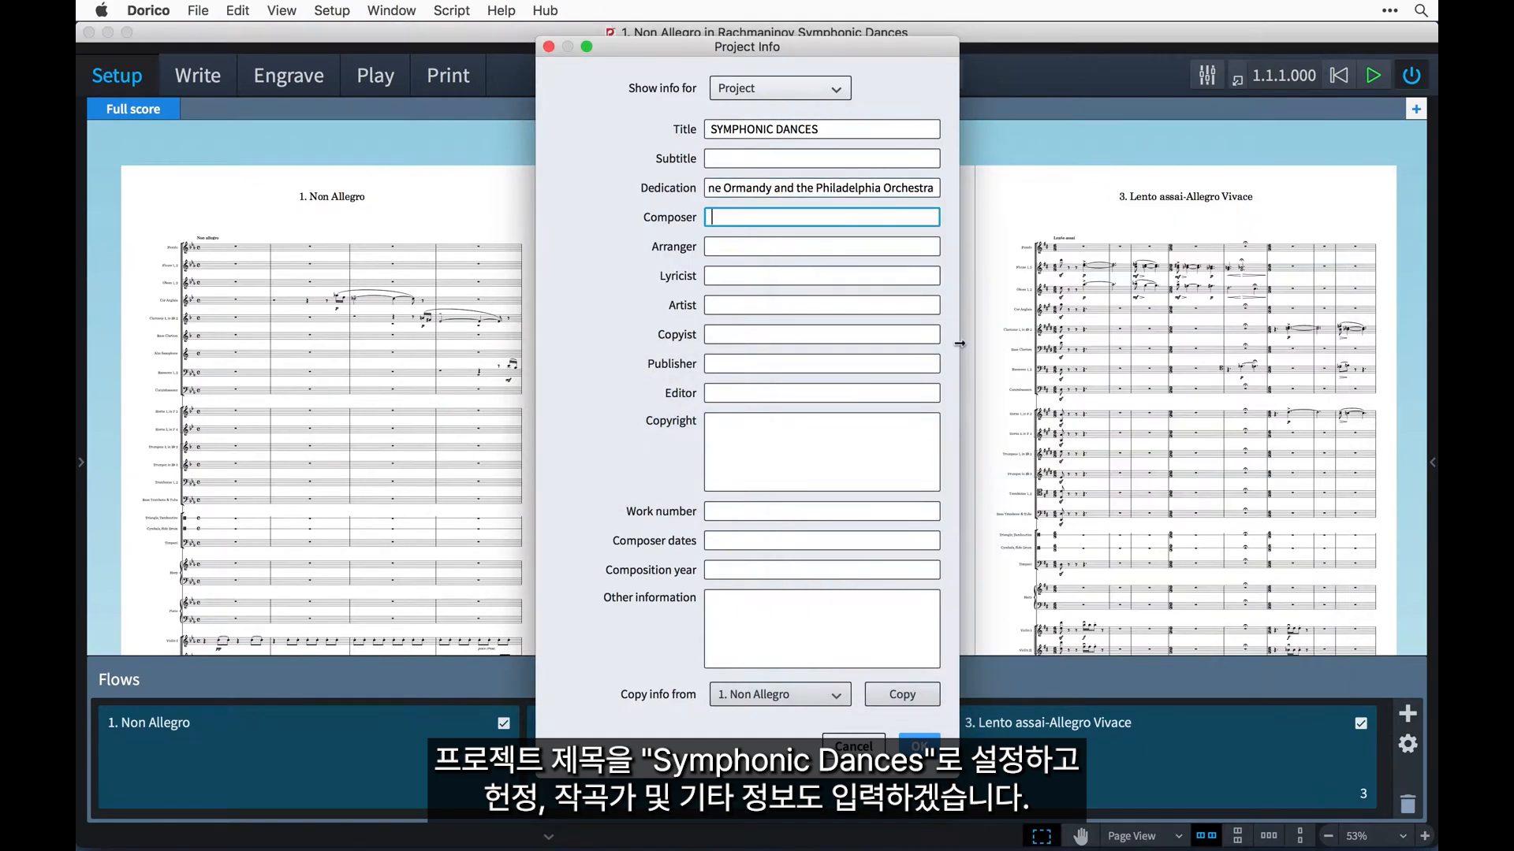
Copy "SERGE RACHMANINOFF" from the TextEdit notes into the project's Composer.
{"action": "key", "text": "super+Tab"}
{"action": "triple_click", "coordinate": [927, 384]}
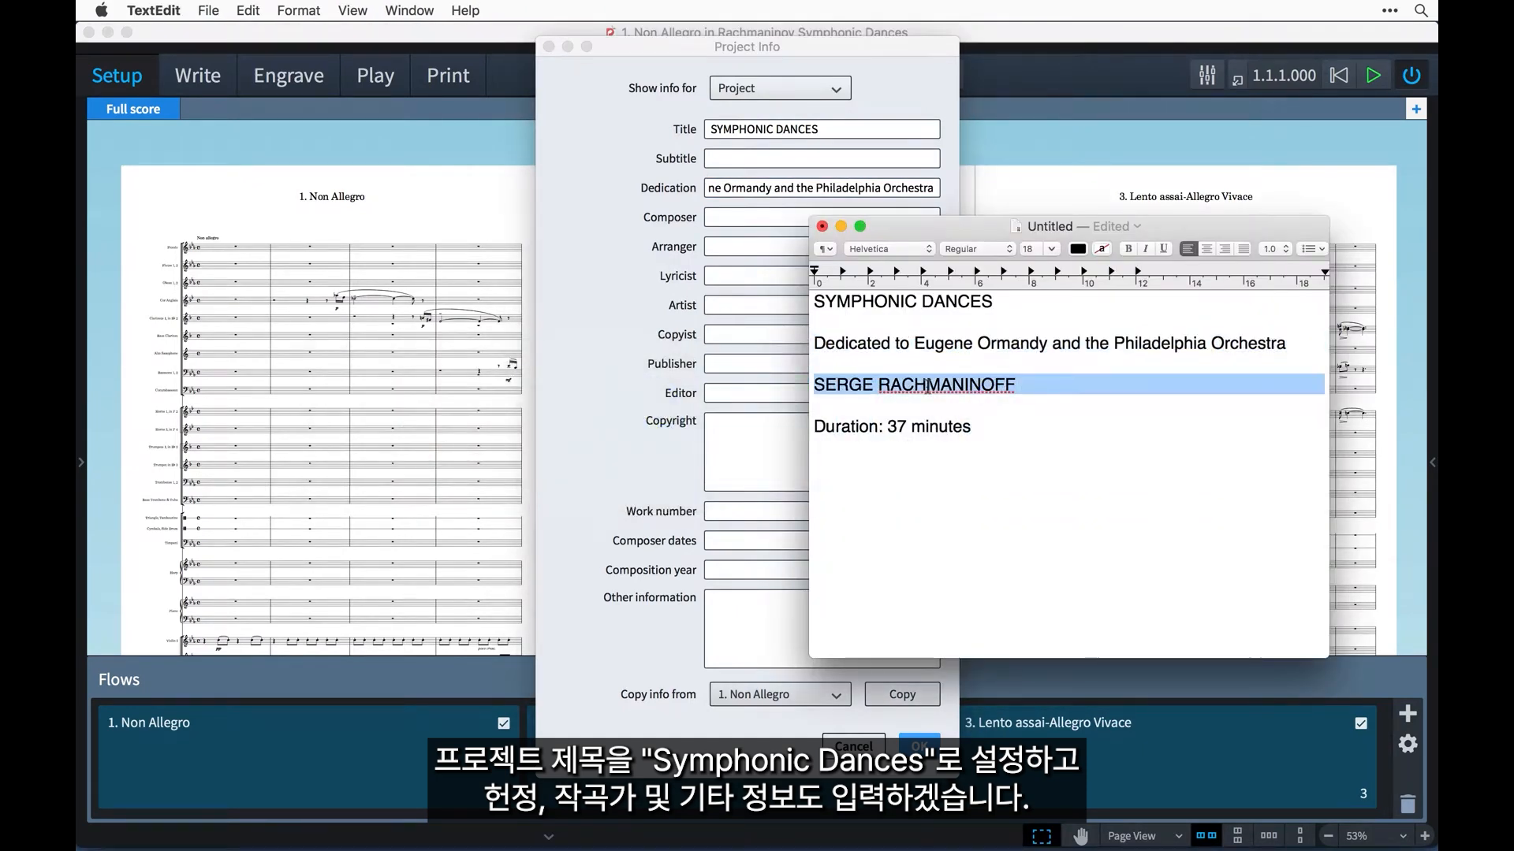
{"action": "key", "text": "super+c"}
{"action": "key", "text": "super+Tab"}
{"action": "key", "text": "super+v"}
{"action": "key", "text": "Tab"}
Copy "Duration: 37 minutes" from the TextEdit notes into the project's Other information.
{"action": "key", "text": "super+Tab"}
{"action": "triple_click", "coordinate": [905, 430]}
{"action": "key", "text": "super+c"}
{"action": "key", "text": "super+Tab"}
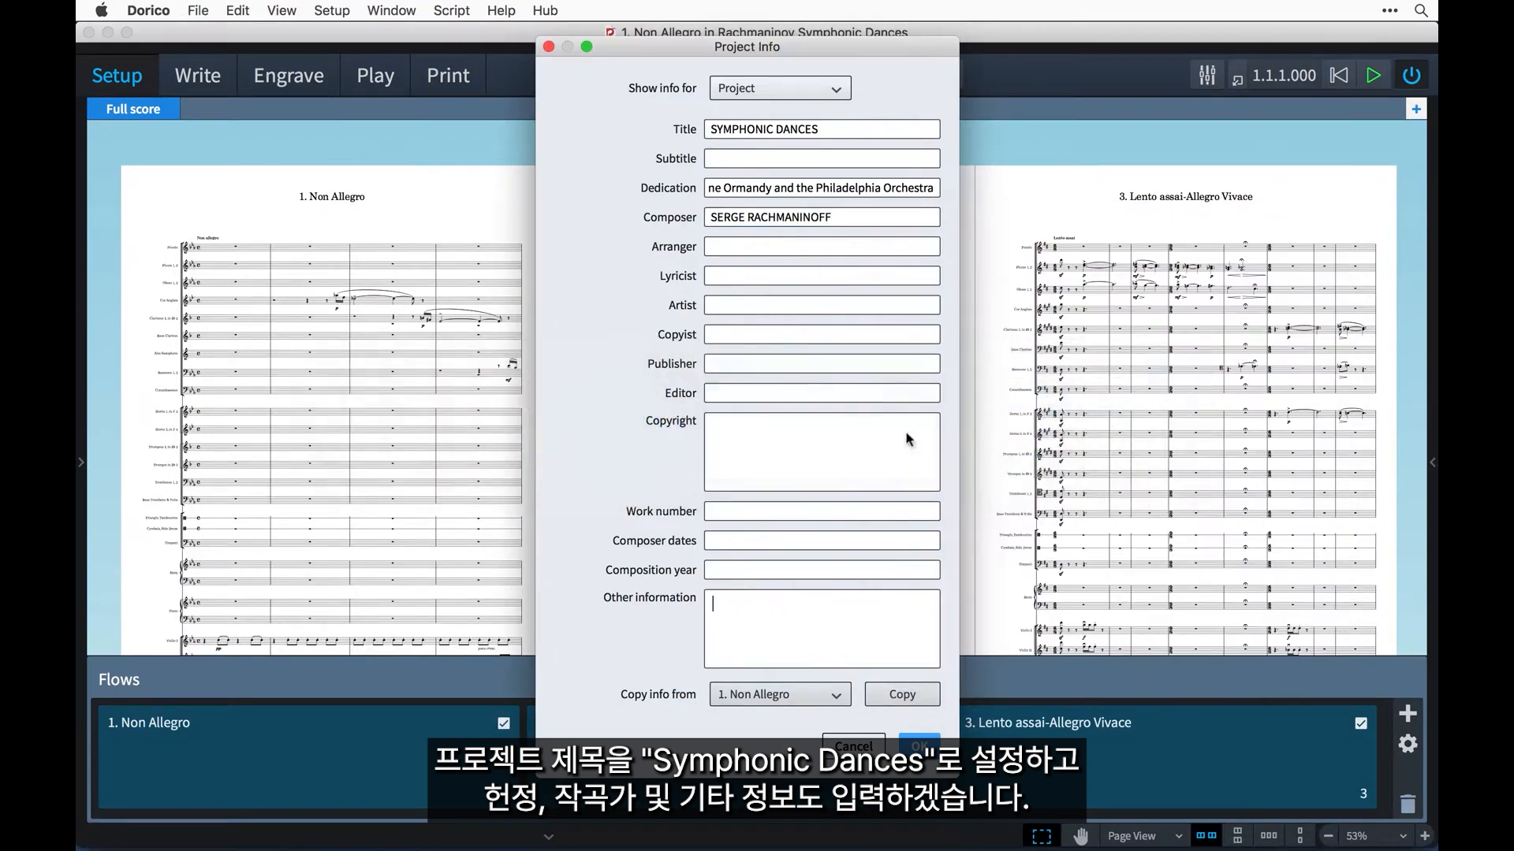
{"action": "key", "text": "super+v"}
Set the title of the Non Allegro flow to "I" and of the Andante Con Moto flow to "II".
{"action": "left_click", "coordinate": [780, 87]}
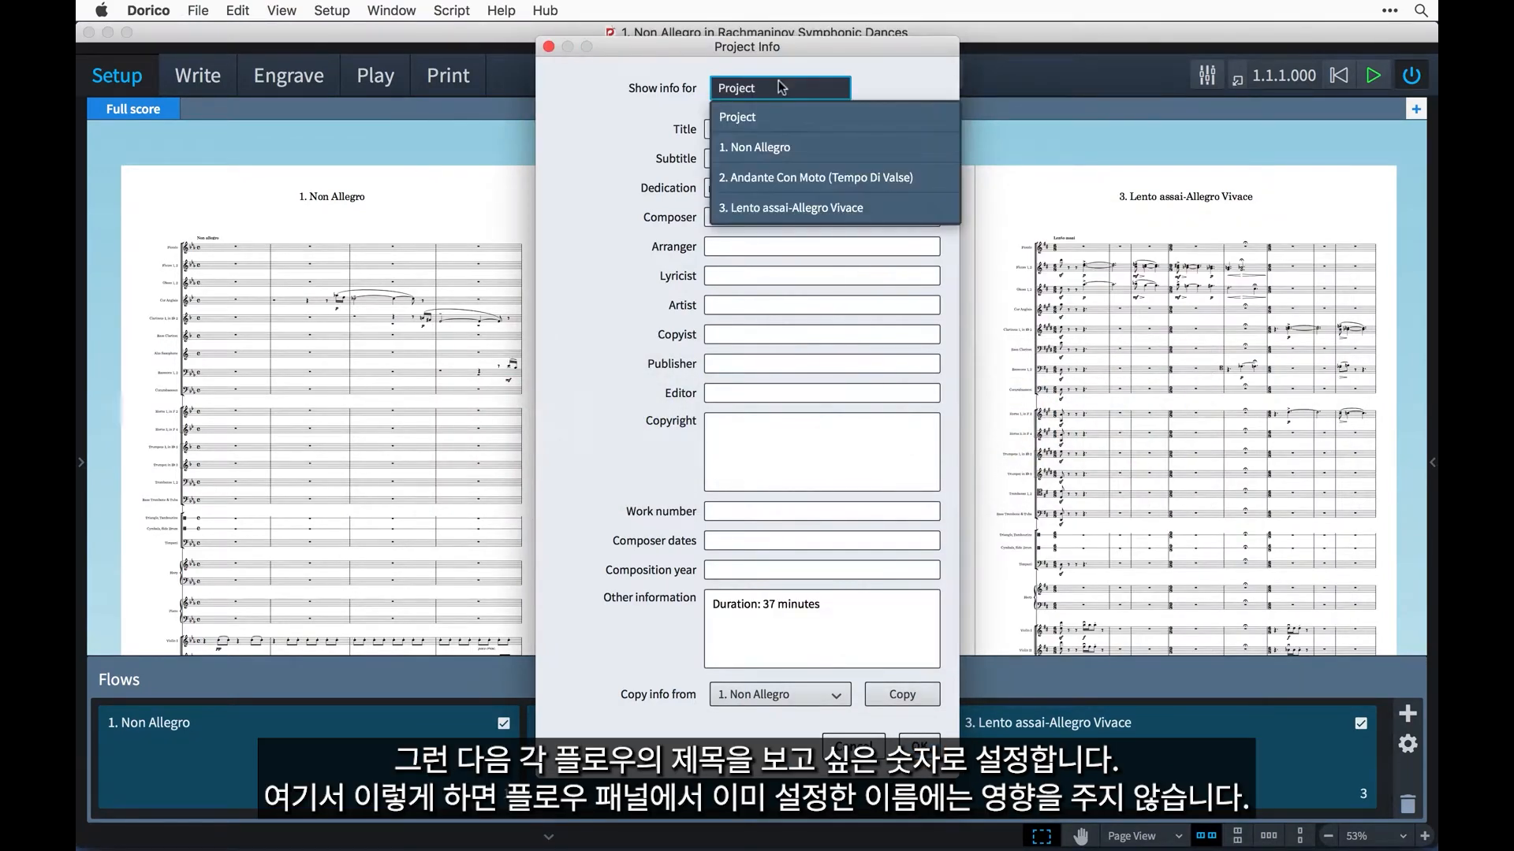
{"action": "left_click", "coordinate": [804, 140]}
{"action": "key", "text": "Tab"}
{"action": "type", "text": "I"}
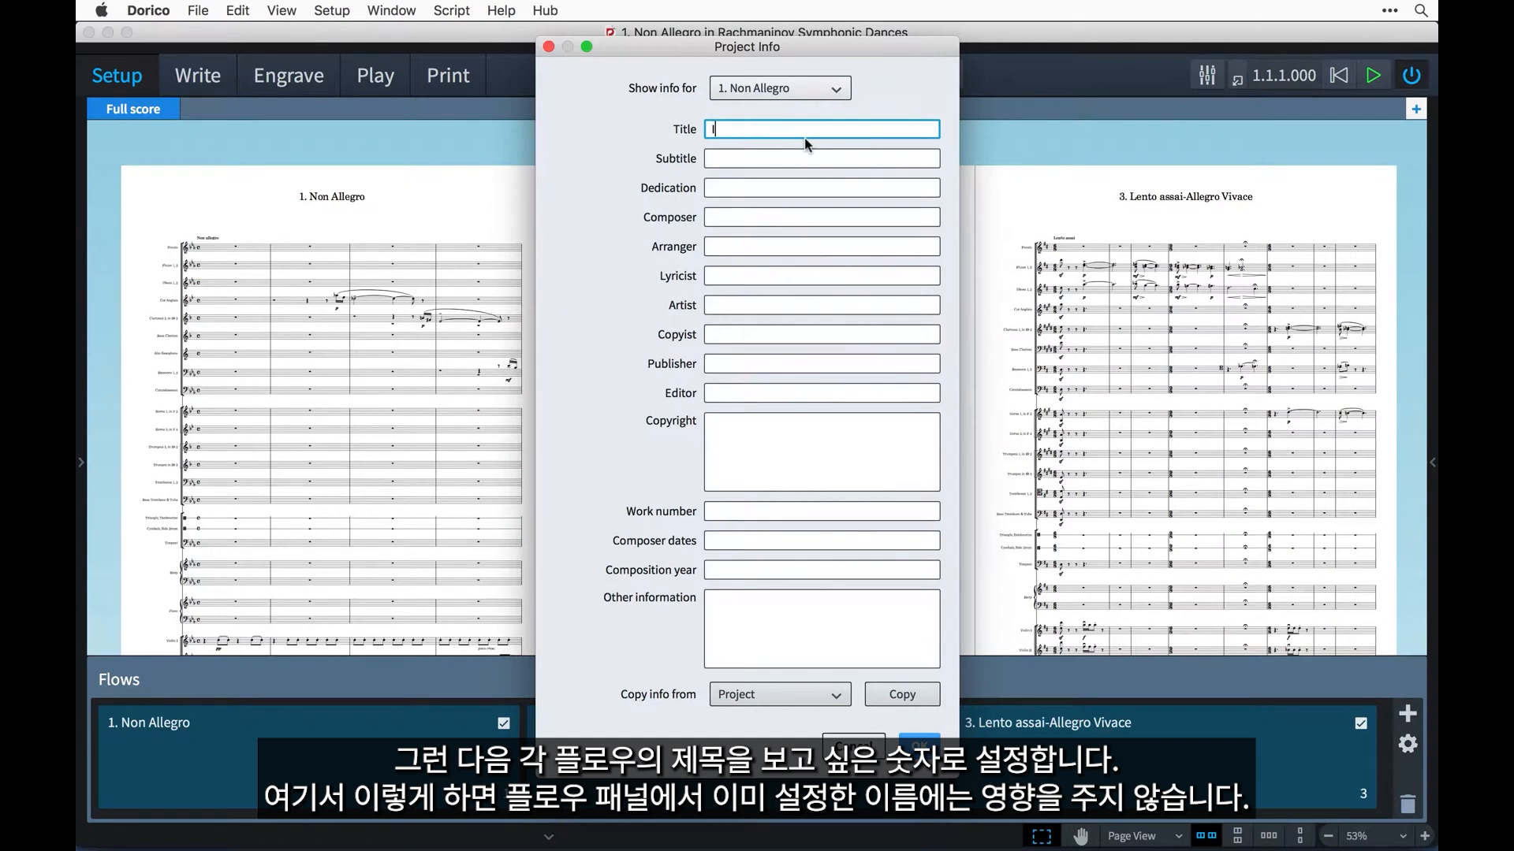
{"action": "left_click", "coordinate": [811, 97]}
{"action": "left_click", "coordinate": [823, 169]}
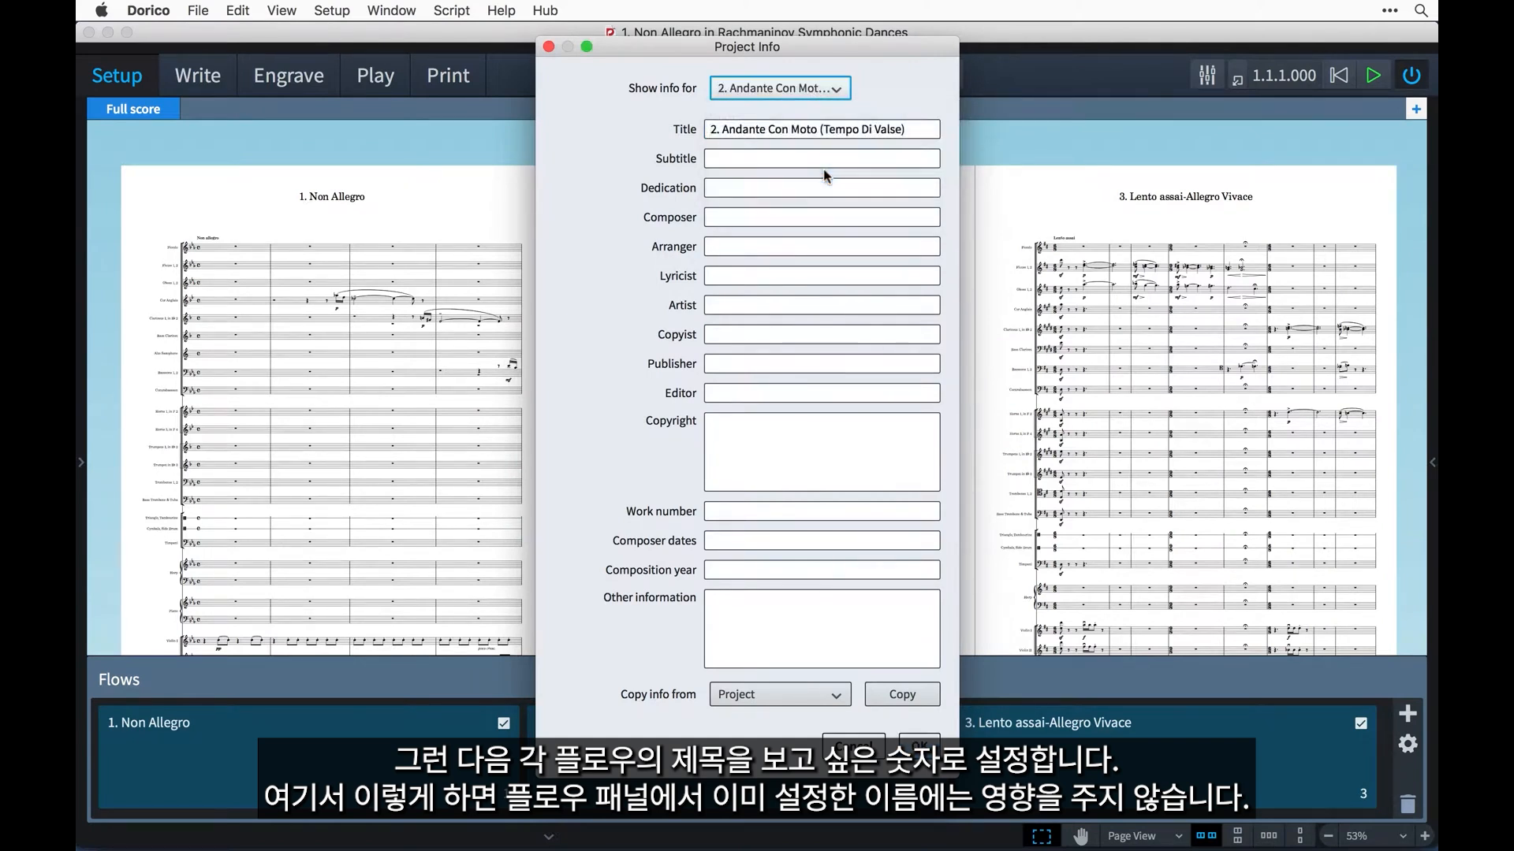
{"action": "key", "text": "Tab"}
{"action": "type", "text": "II"}
Set the title of the Lento assai-Allegro Vivace flow to "III" and apply the project info.
{"action": "left_click", "coordinate": [816, 88]}
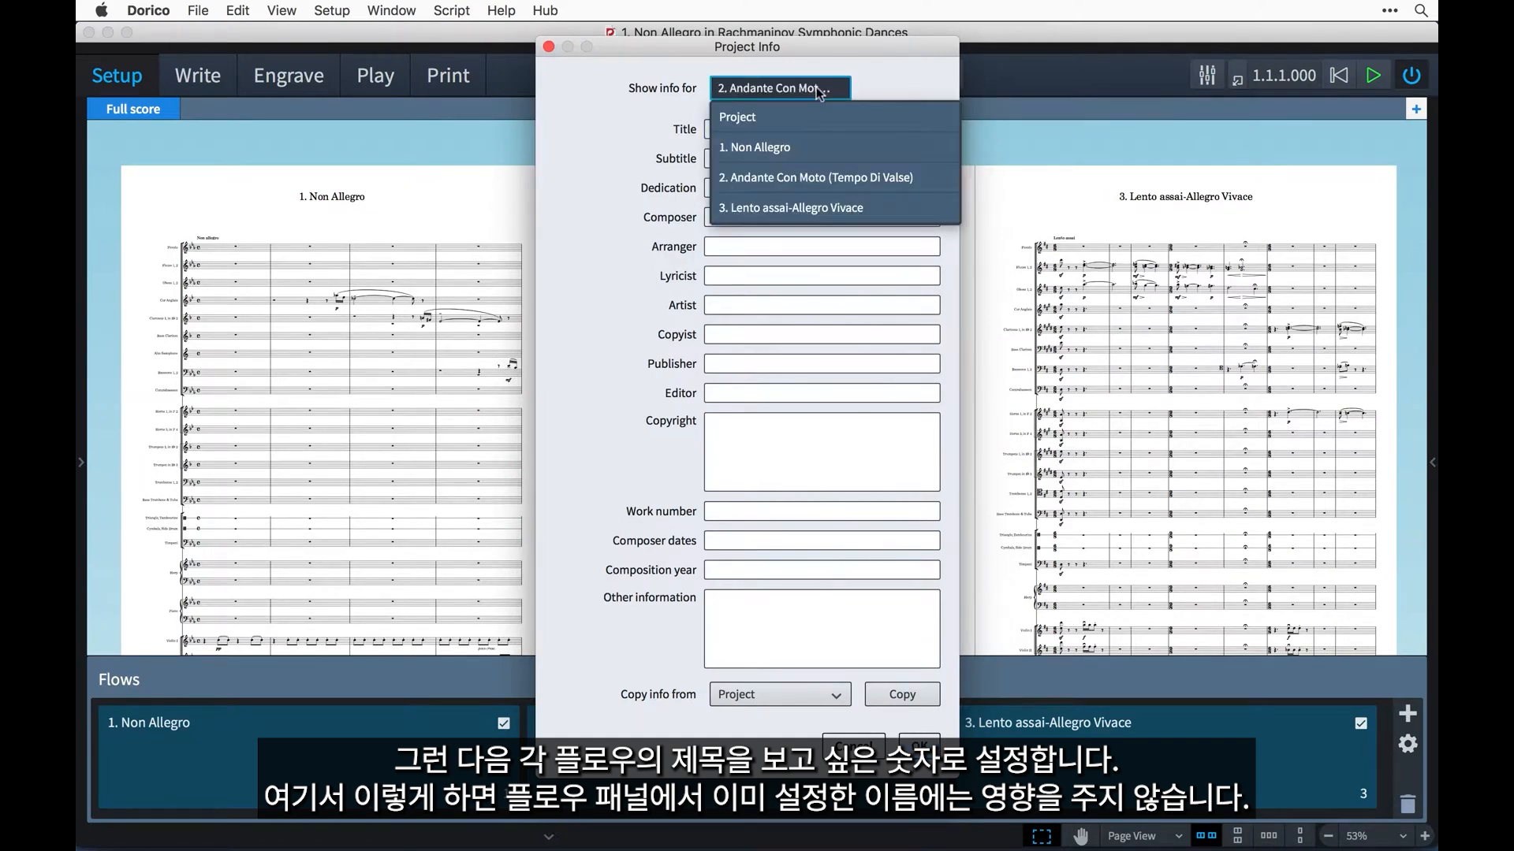
{"action": "left_click", "coordinate": [831, 208]}
{"action": "key", "text": "Tab"}
{"action": "type", "text": "III"}
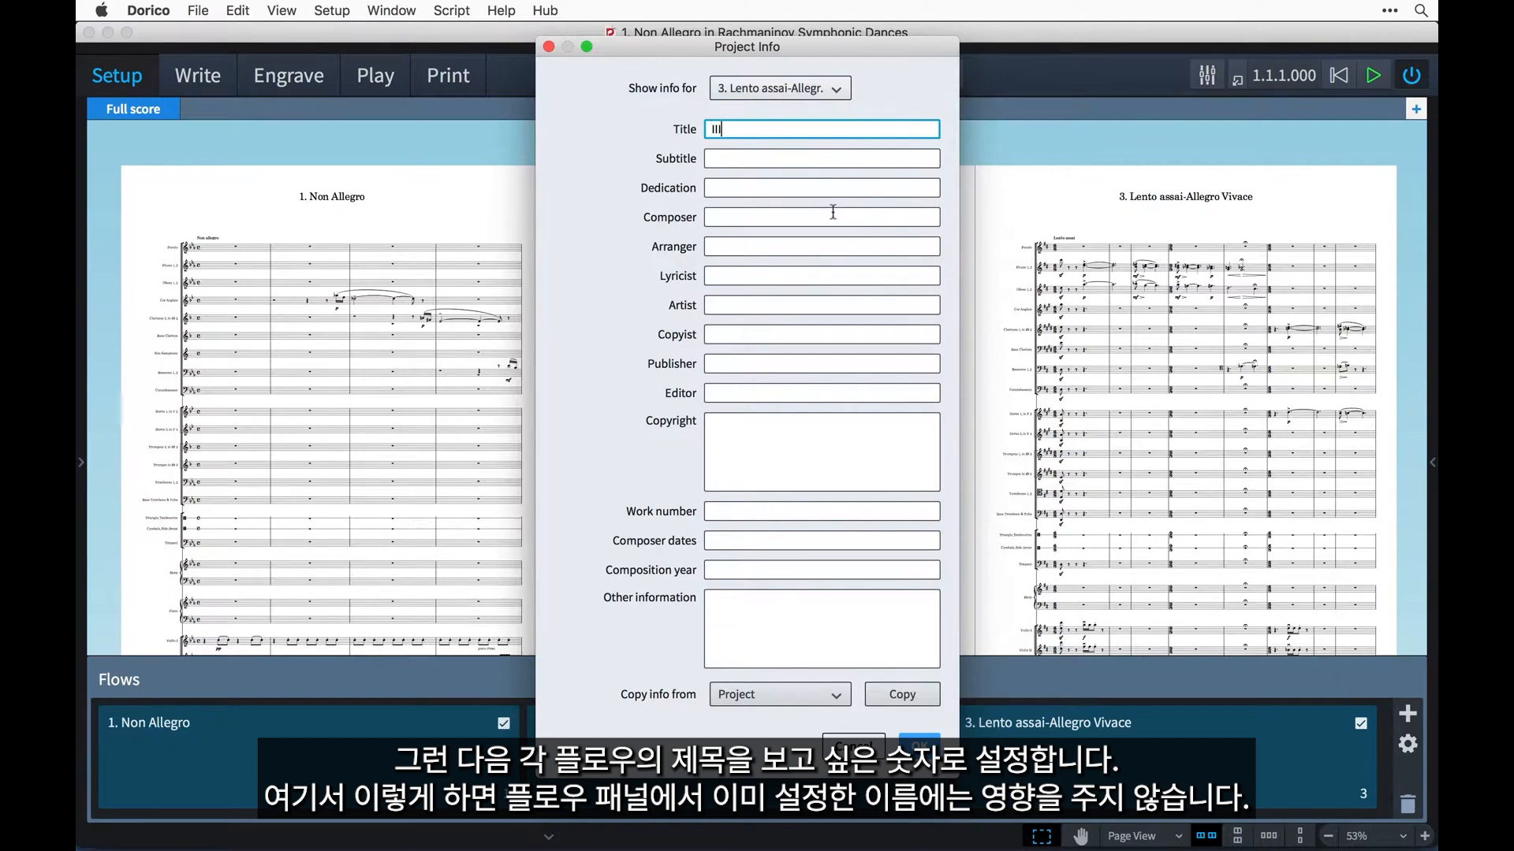
{"action": "left_click", "coordinate": [925, 744]}
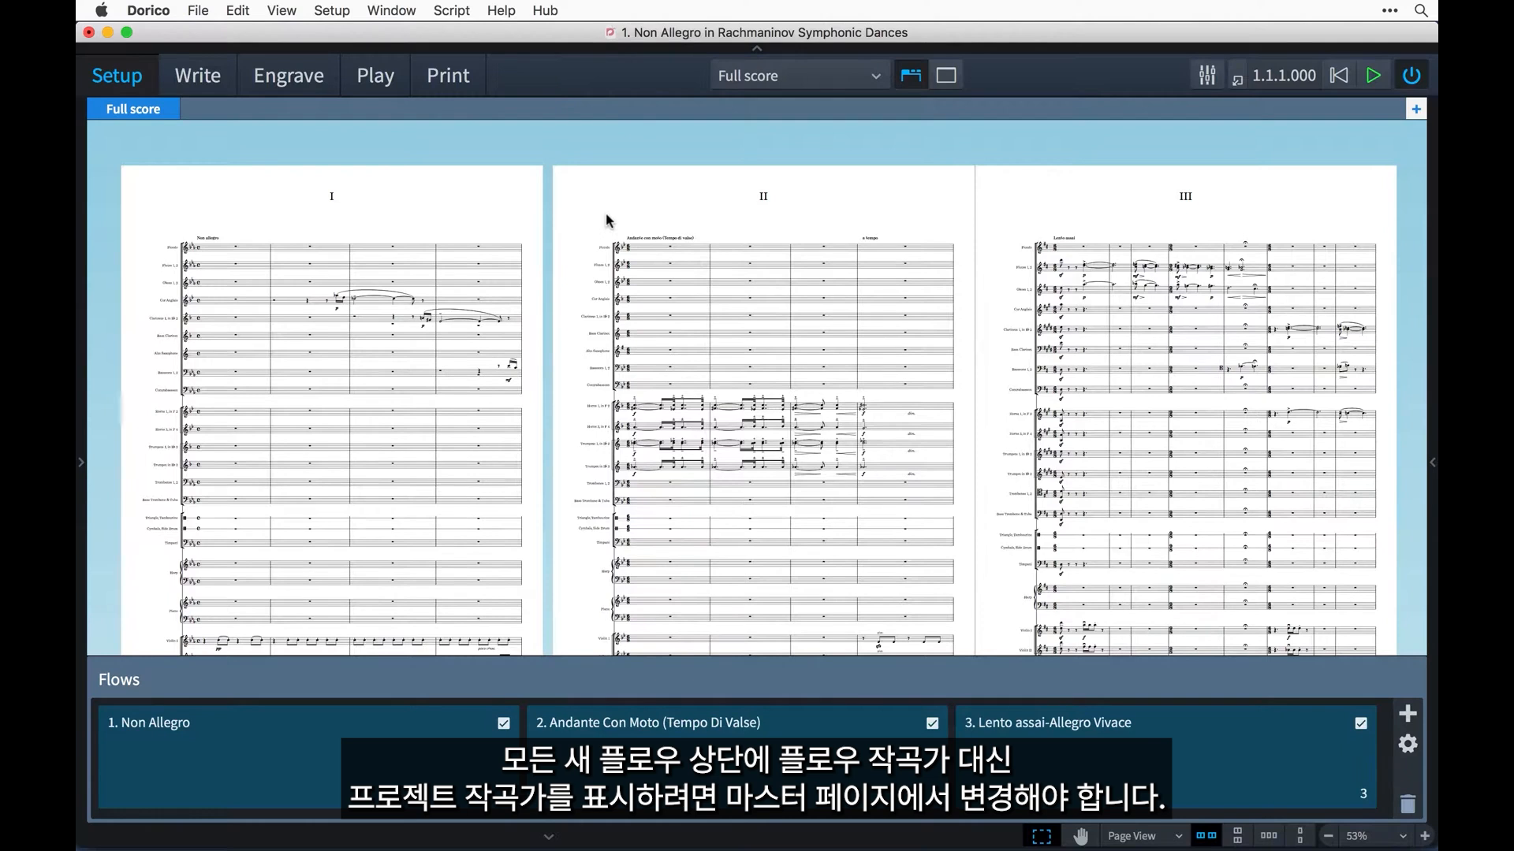
{"action": "left_click", "coordinate": [324, 88]}
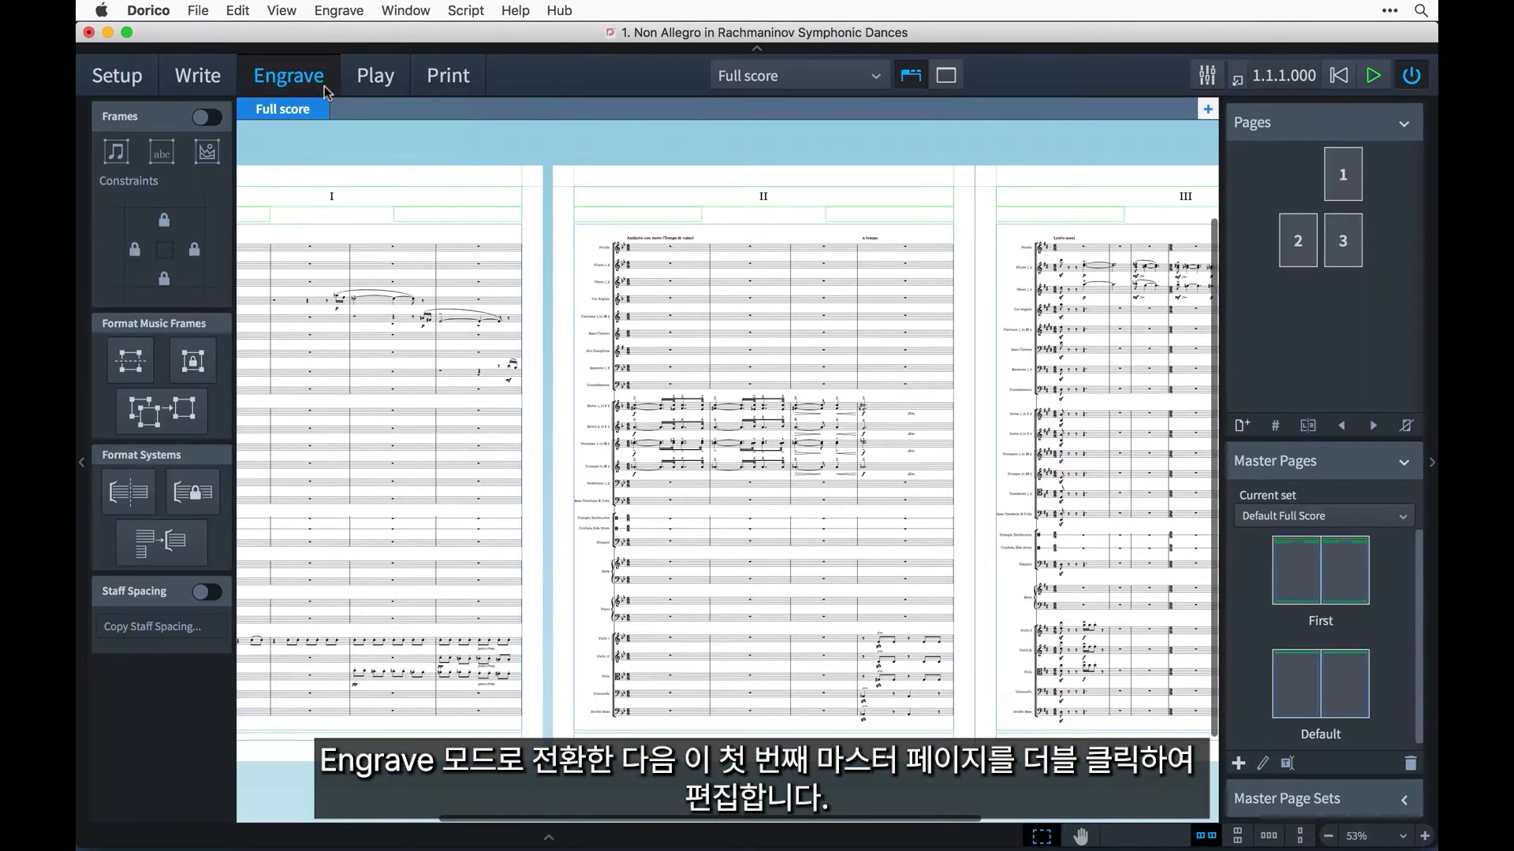
{"action": "double_click", "coordinate": [1324, 586]}
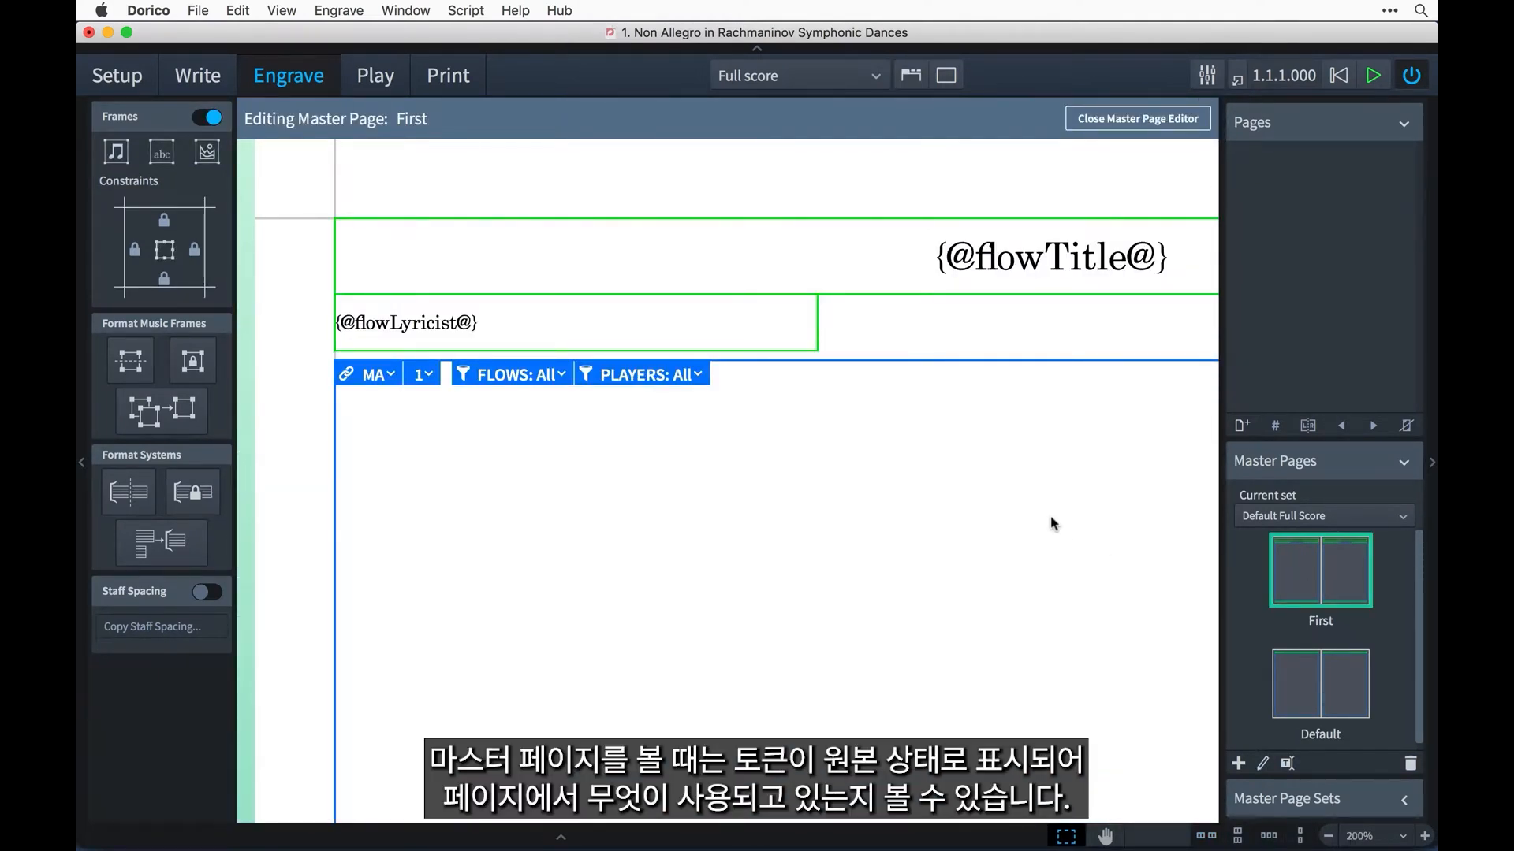
{"action": "scroll", "coordinate": [1052, 523], "scroll_direction": "right", "scroll_amount": 10}
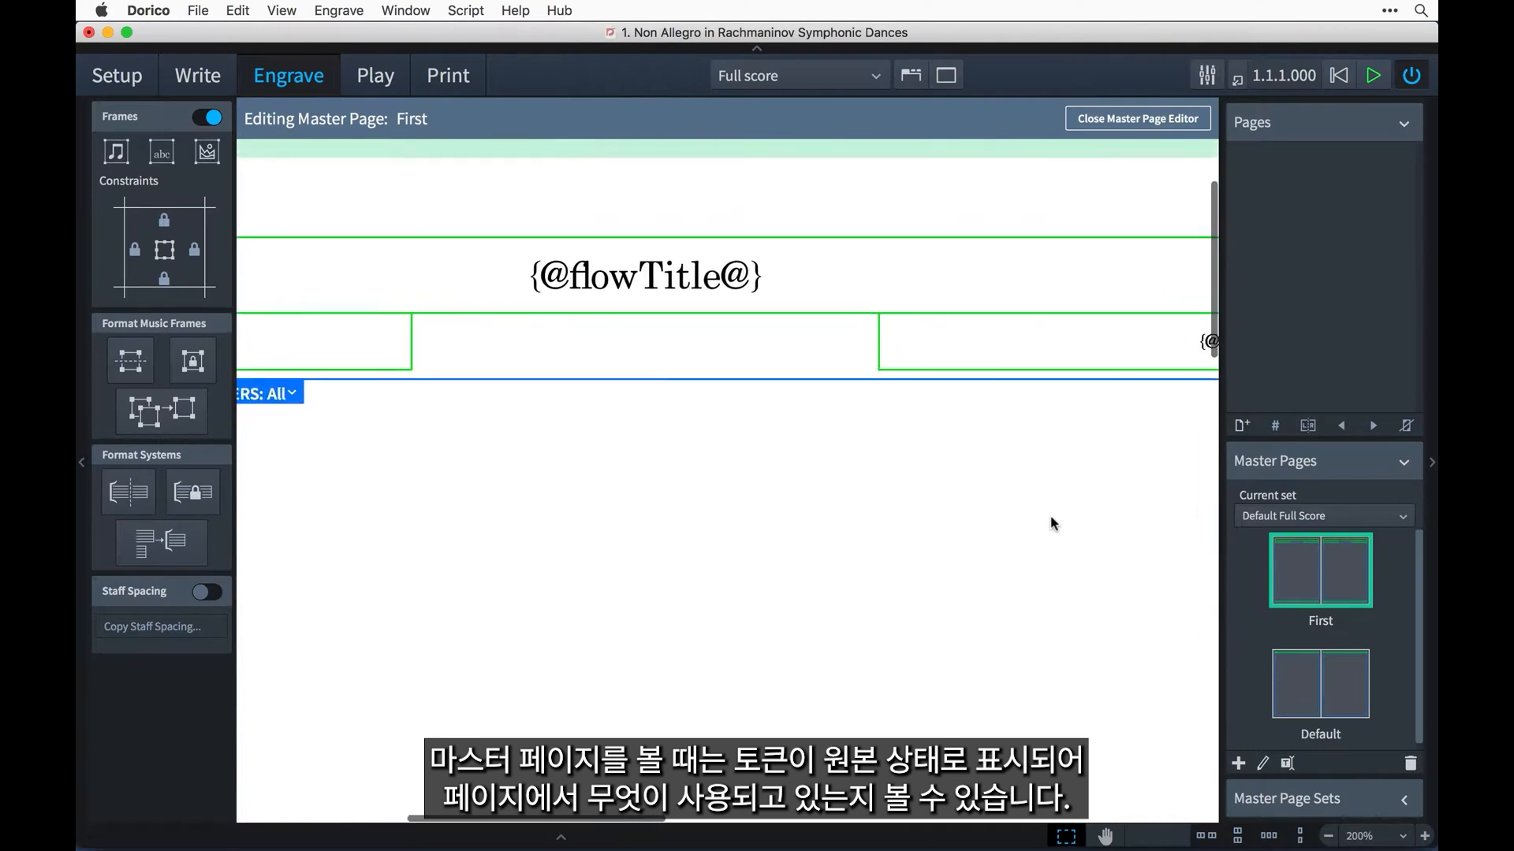
{"action": "scroll", "coordinate": [1053, 523], "scroll_direction": "right", "scroll_amount": 7}
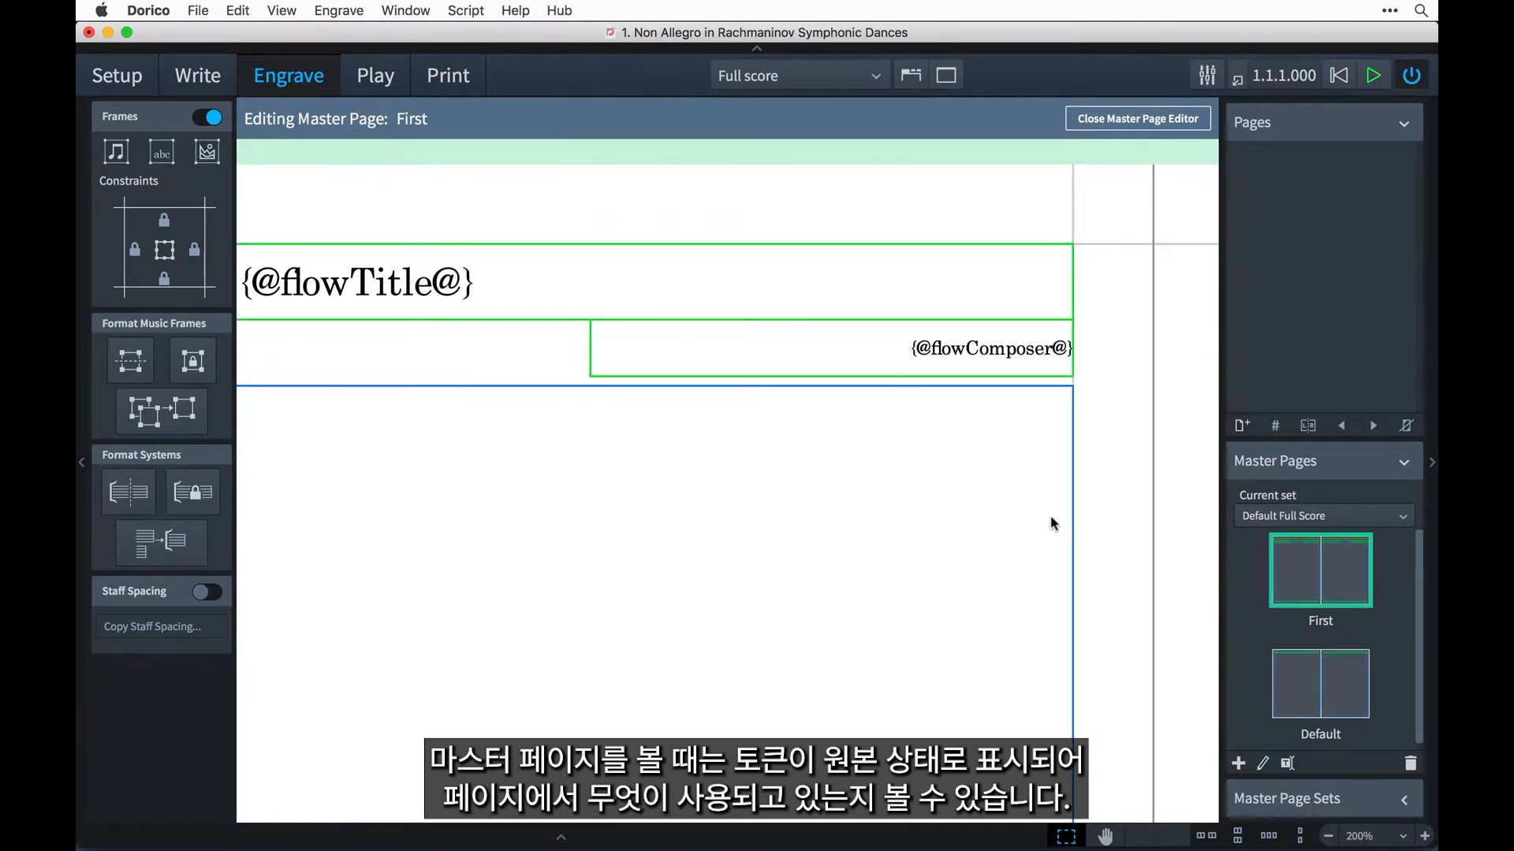
{"action": "double_click", "coordinate": [973, 348]}
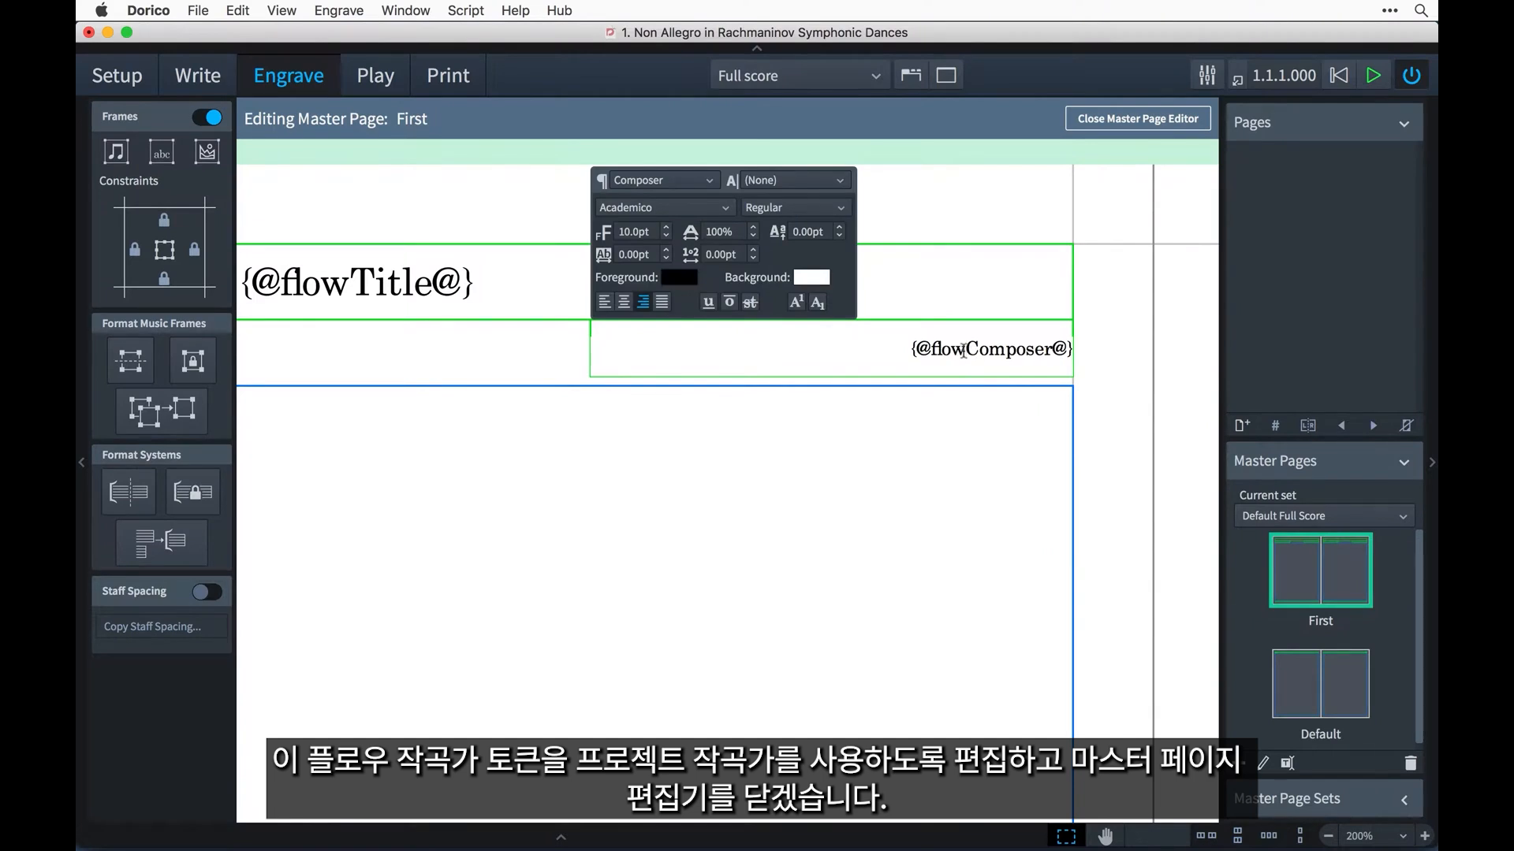
{"action": "left_click_drag", "start_coordinate": [965, 349], "coordinate": [932, 349]}
{"action": "type", "text": "project"}
{"action": "key", "text": "Escape"}
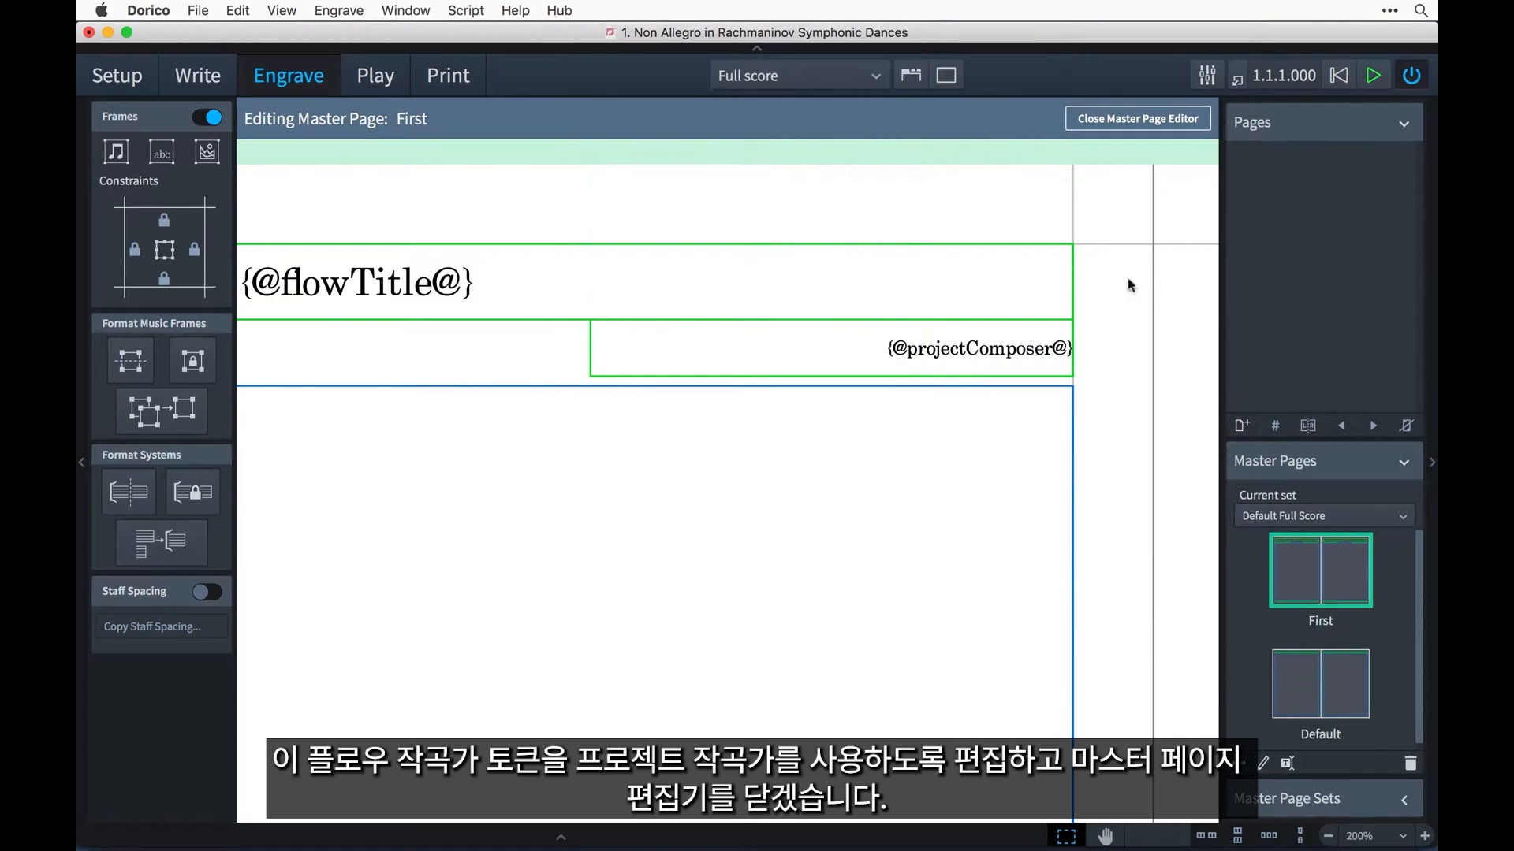
{"action": "left_click", "coordinate": [1153, 120]}
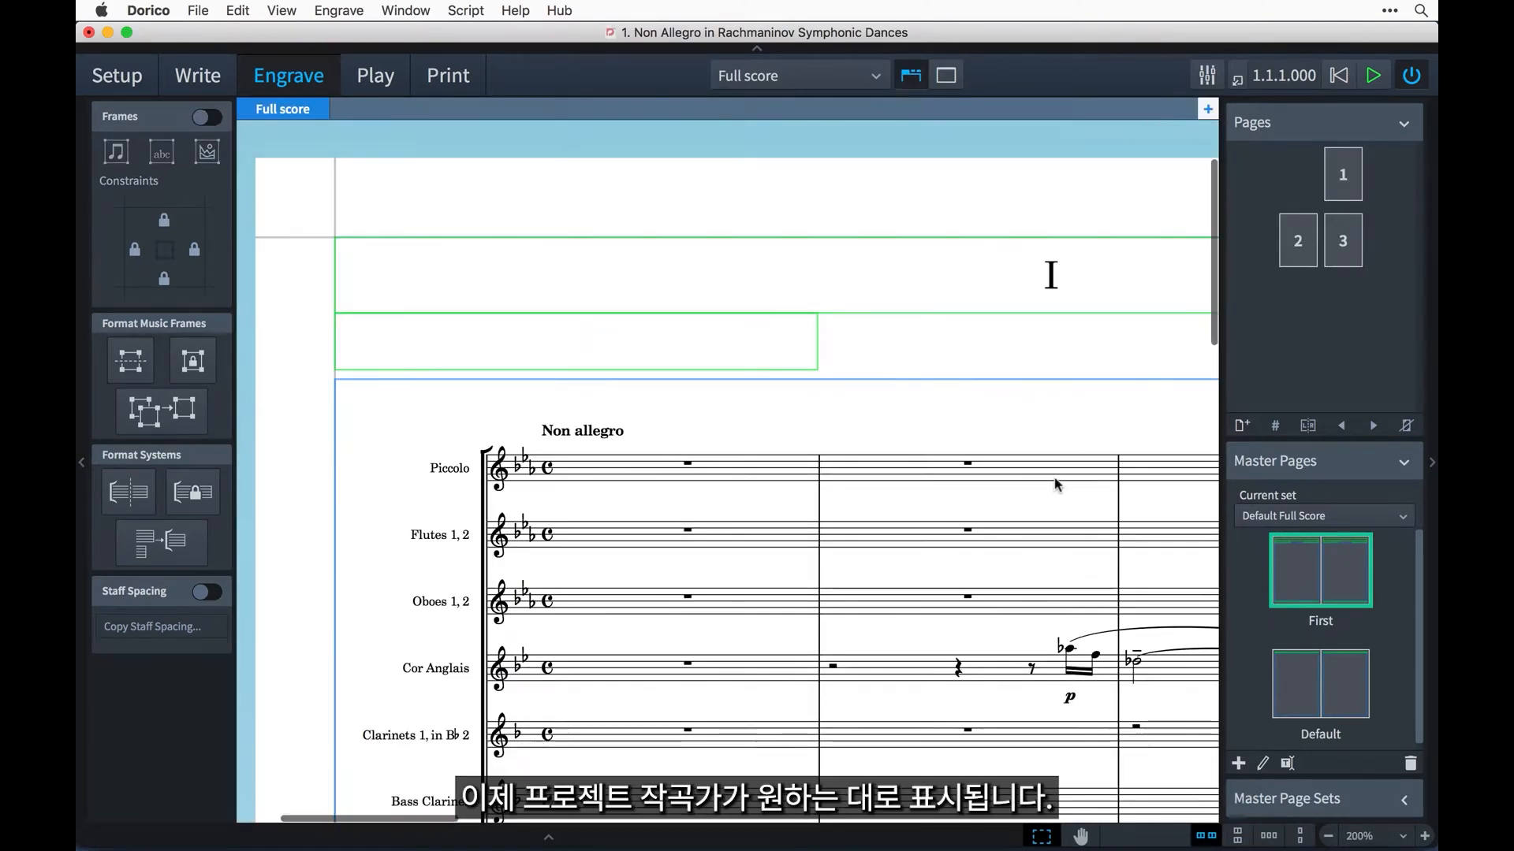
Check the composer text at the top of the first and second flows' pages.
{"action": "scroll", "coordinate": [1056, 484], "scroll_direction": "right", "scroll_amount": 3}
{"action": "scroll", "coordinate": [1056, 484], "scroll_direction": "right", "scroll_amount": 6}
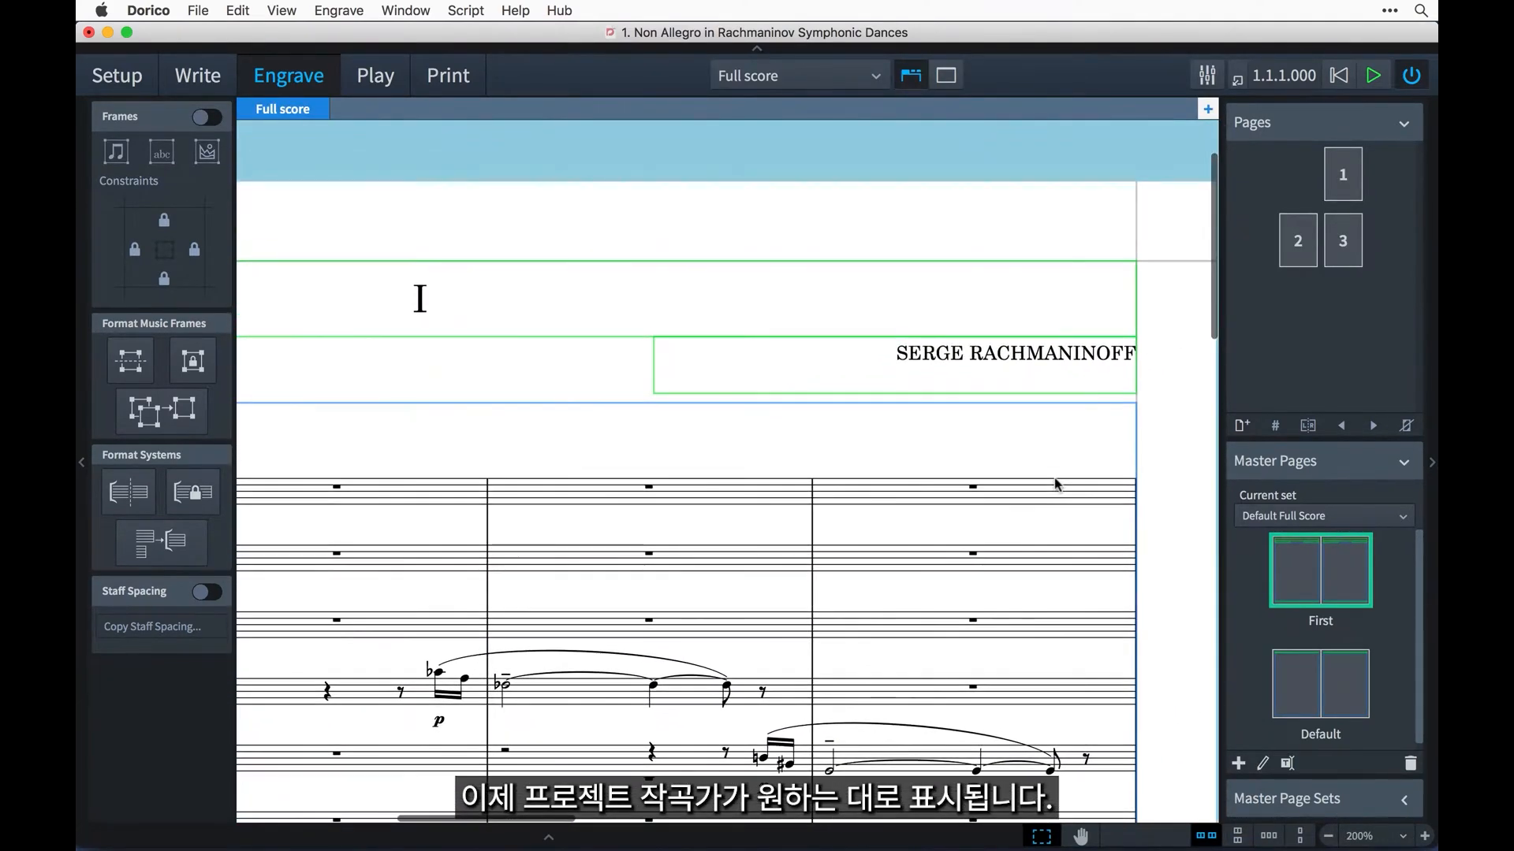
{"action": "scroll", "coordinate": [1057, 484], "scroll_direction": "down", "scroll_amount": 1}
{"action": "scroll", "coordinate": [1057, 484], "scroll_direction": "down", "scroll_amount": 8}
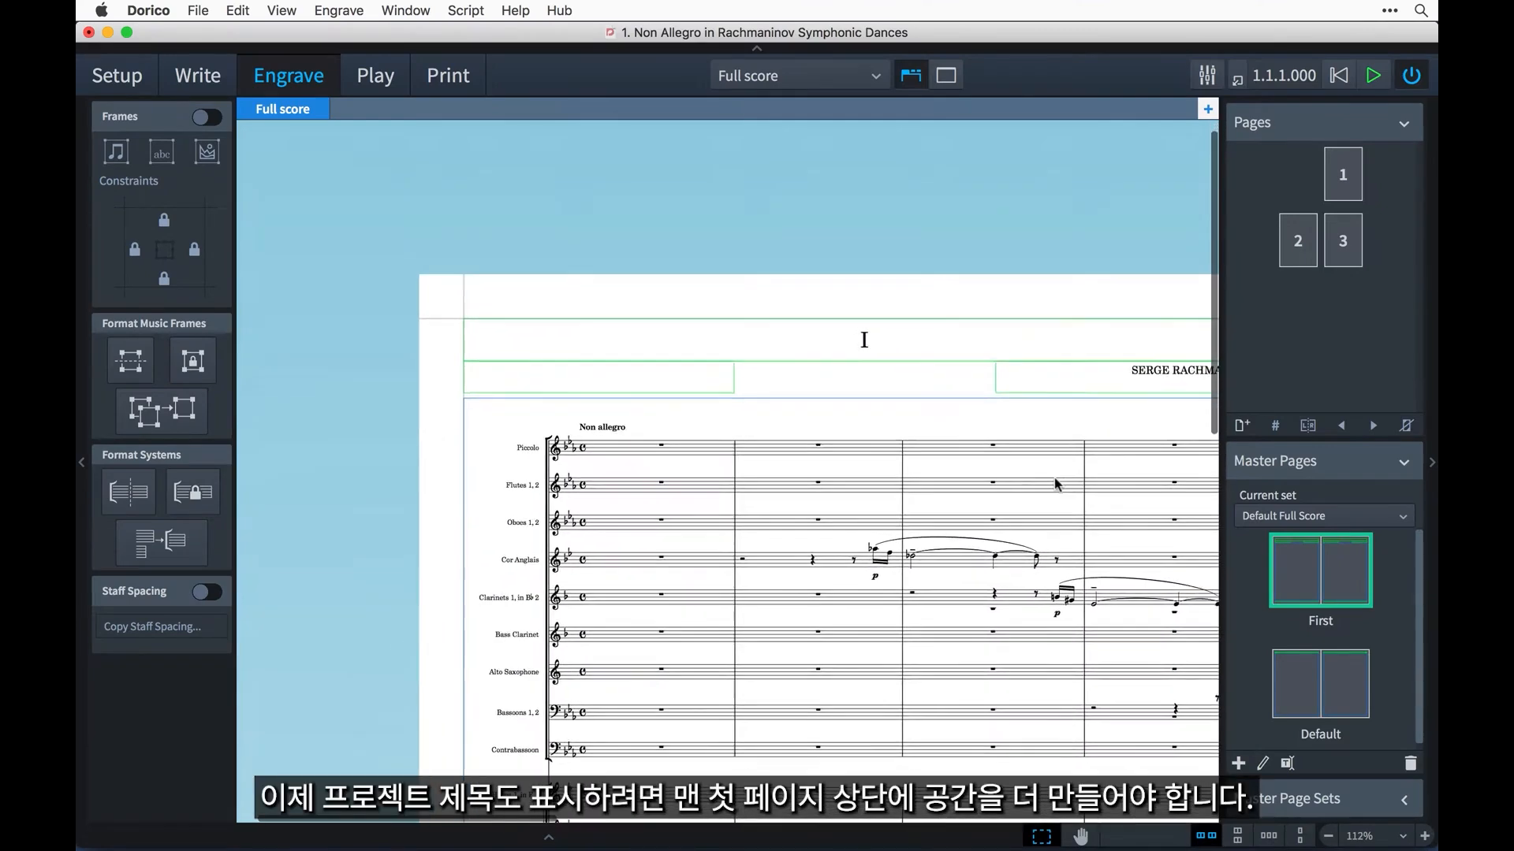
{"action": "scroll", "coordinate": [1056, 484], "scroll_direction": "right", "scroll_amount": 10}
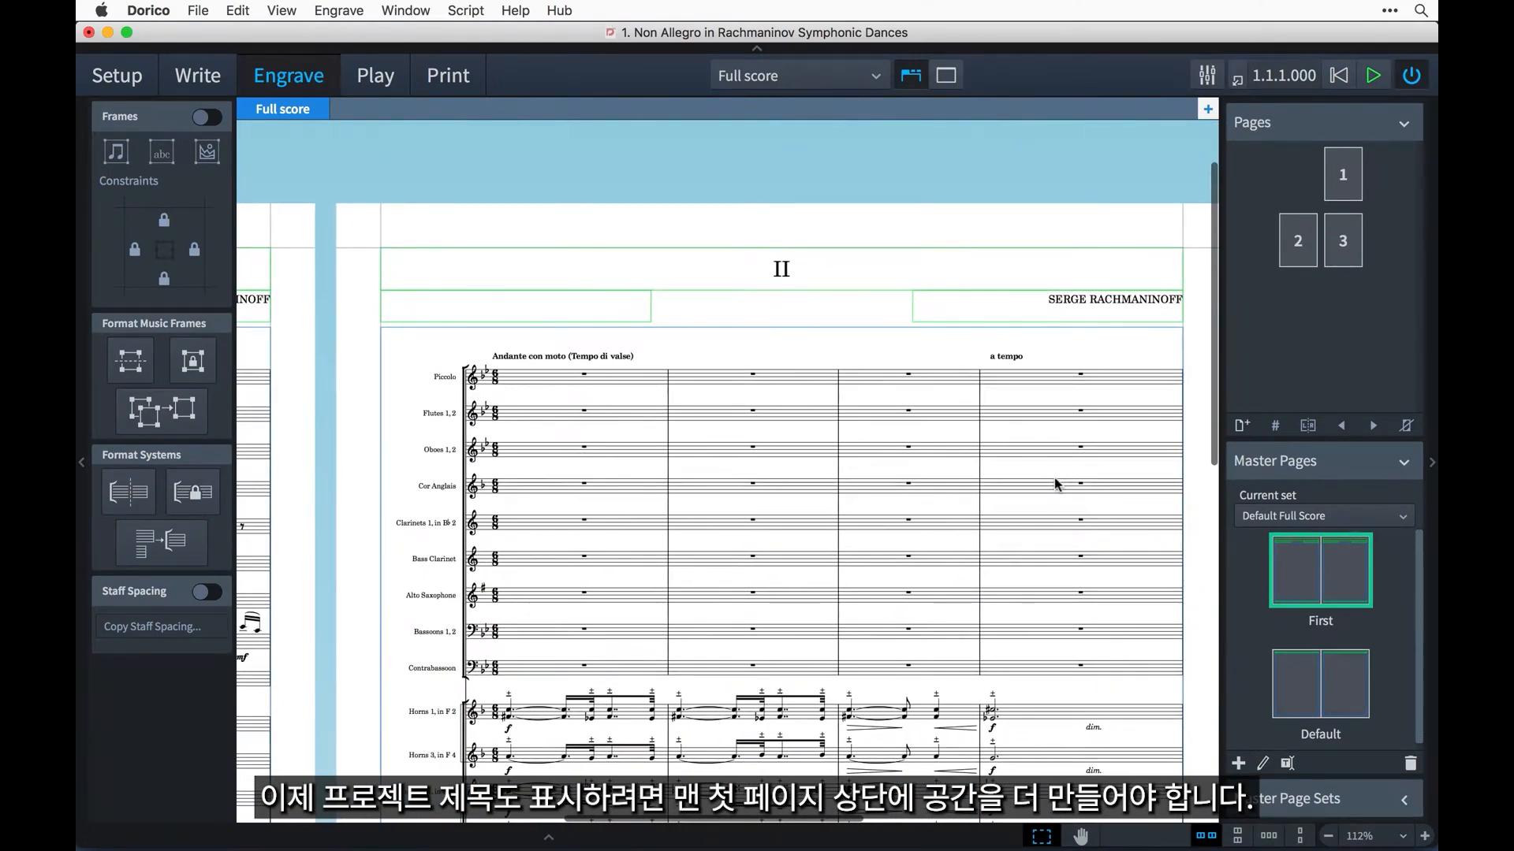
{"action": "scroll", "coordinate": [1056, 484], "scroll_direction": "left", "scroll_amount": 7}
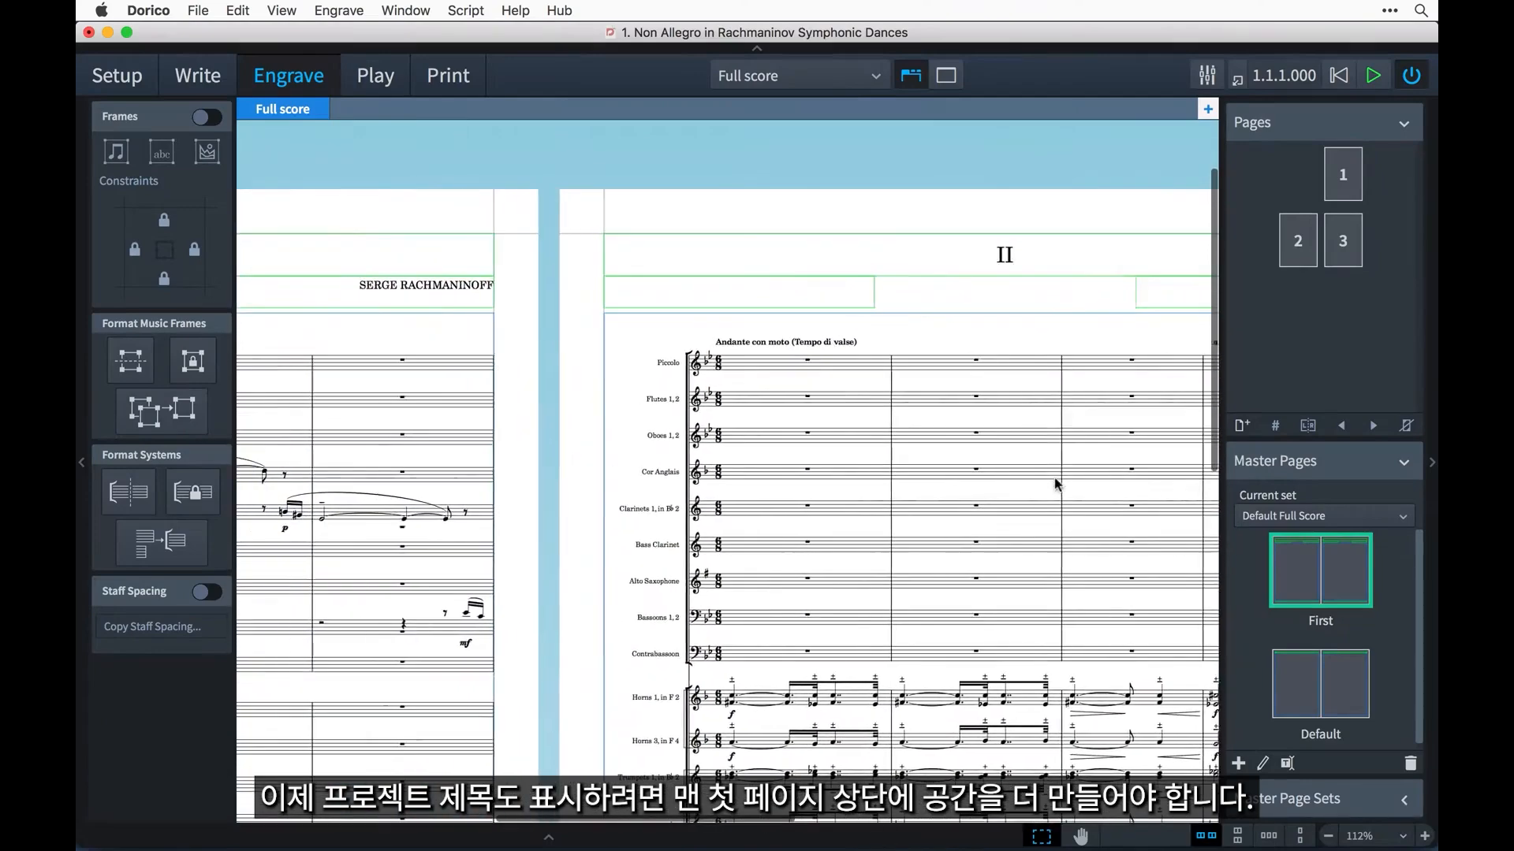
{"action": "scroll", "coordinate": [1056, 484], "scroll_direction": "left", "scroll_amount": 5}
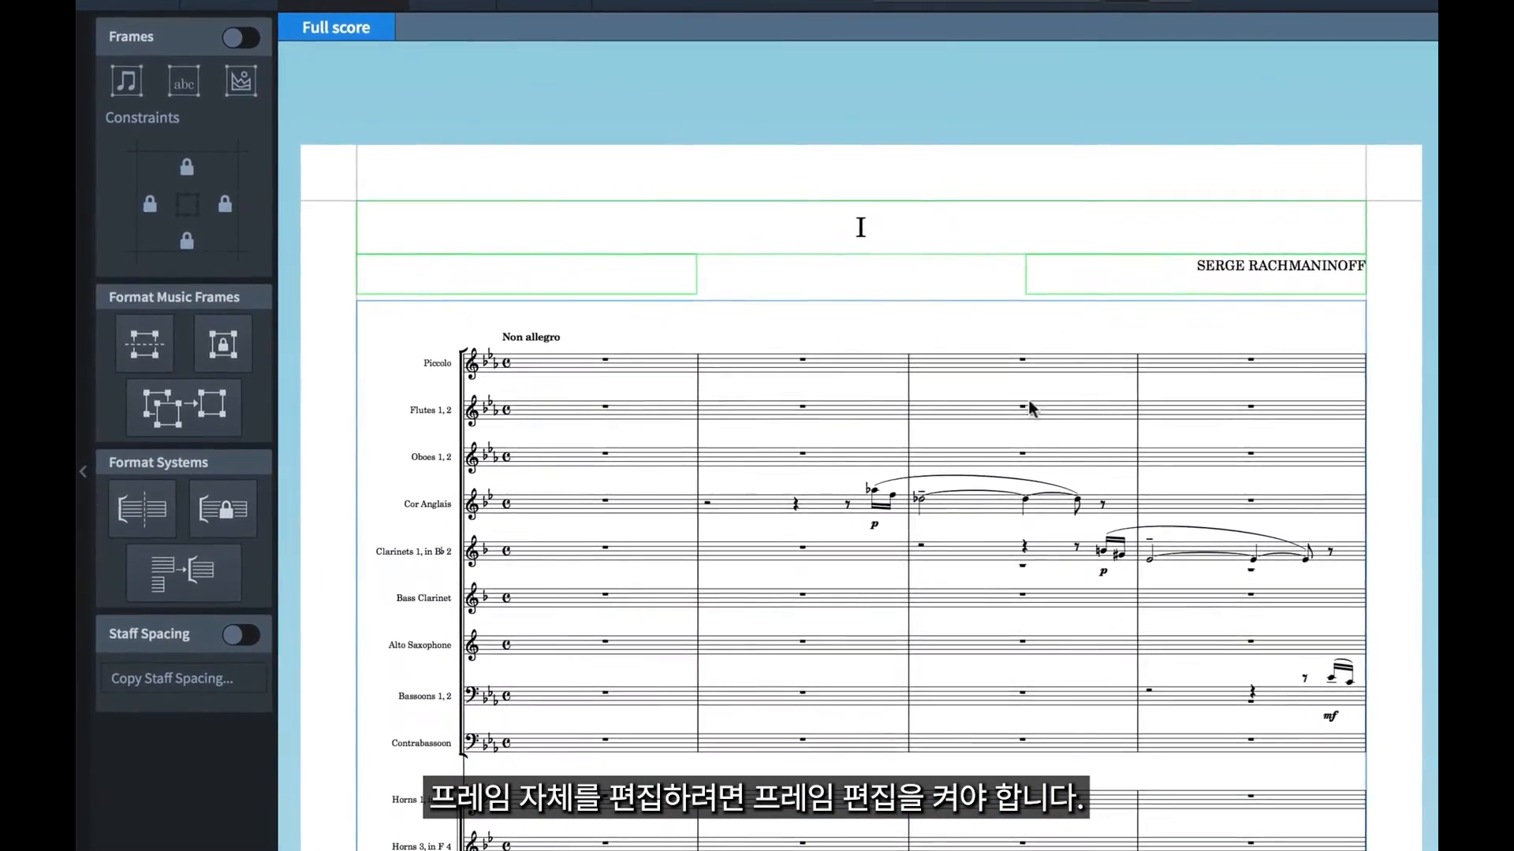
Turn on frame editing and shorten the first page's music frame by lowering its top edge.
{"action": "left_click", "coordinate": [239, 40]}
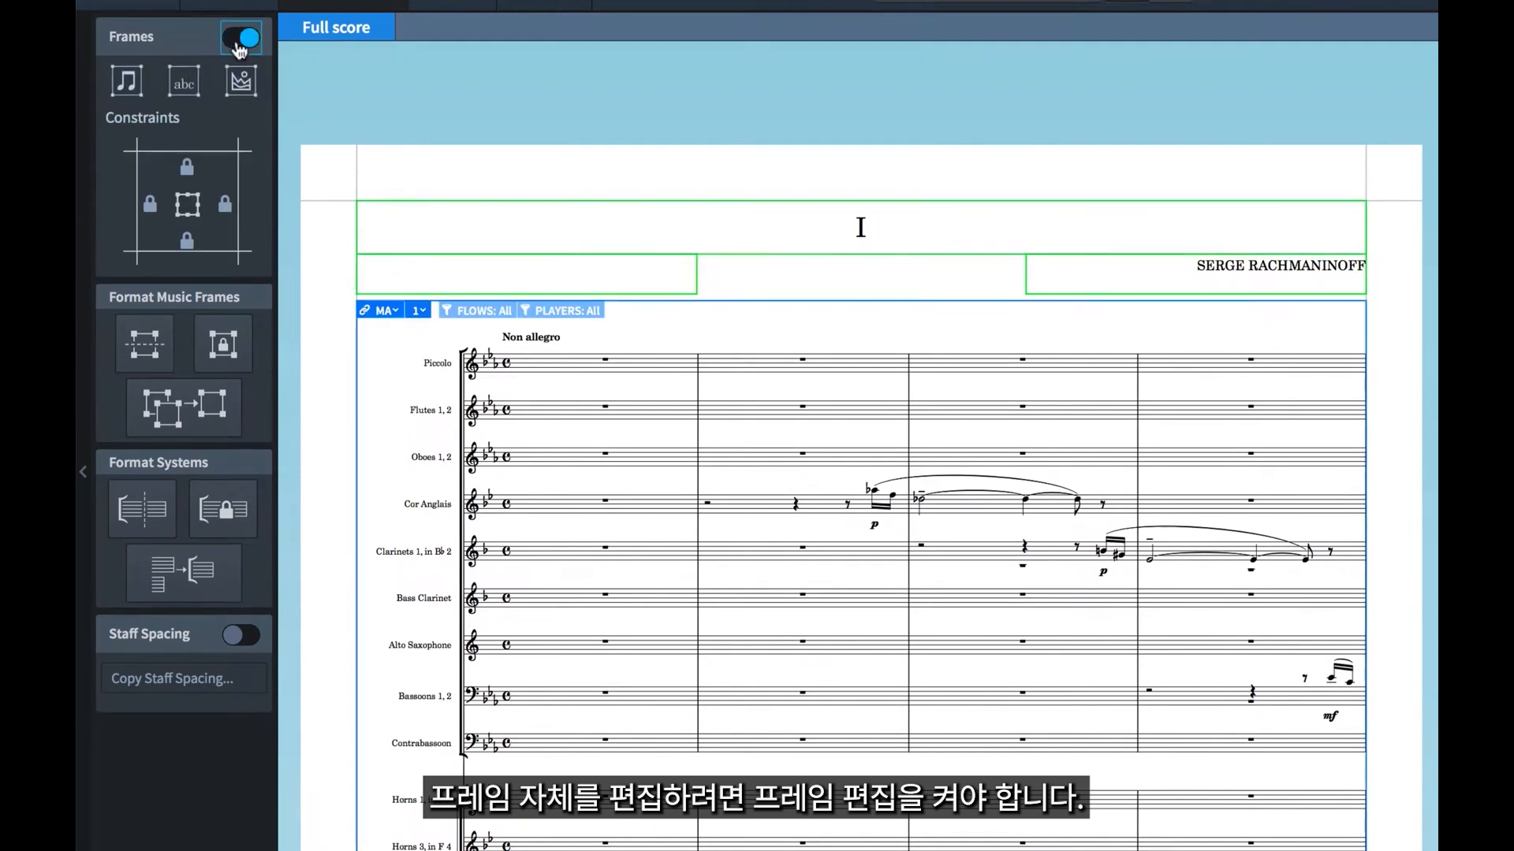
{"action": "left_click", "coordinate": [986, 300]}
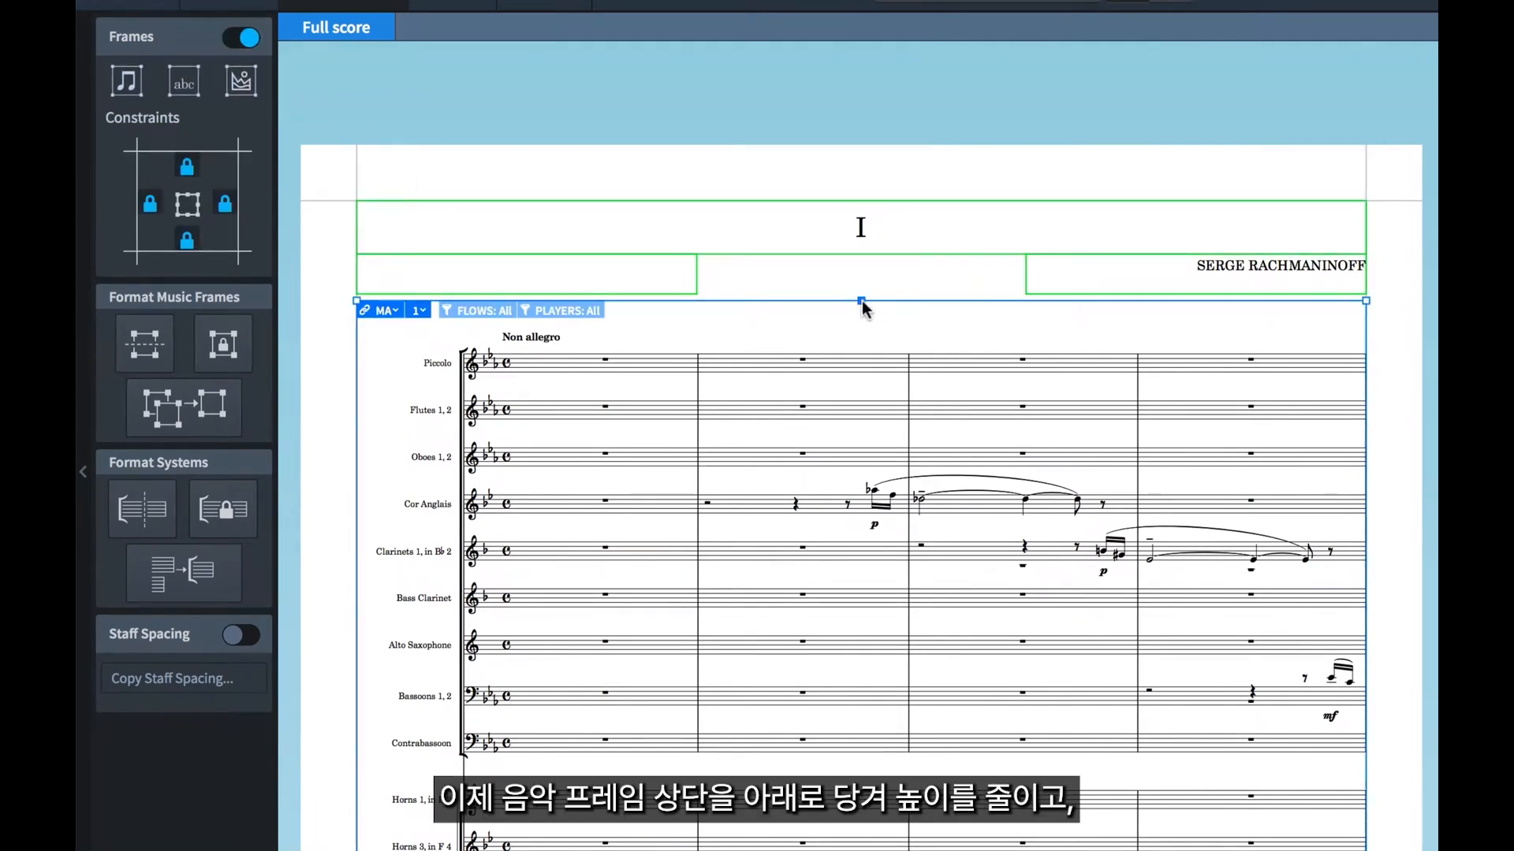
{"action": "left_click_drag", "start_coordinate": [863, 302], "coordinate": [867, 427]}
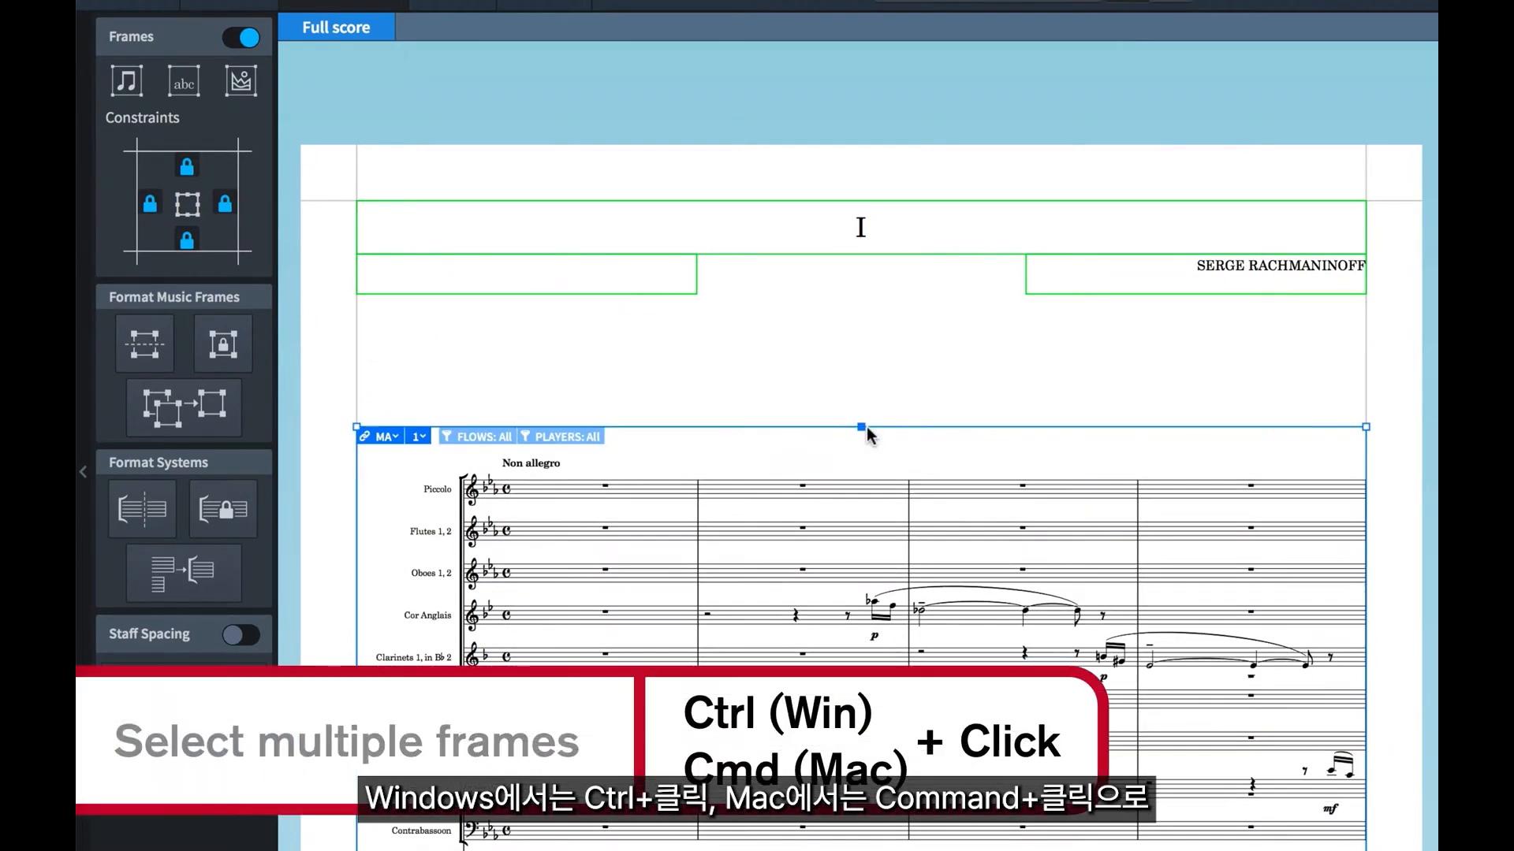
Select the three text frames above the music on the first page and move them down close to the music frame.
{"action": "left_click", "coordinate": [657, 293]}
{"action": "left_click", "coordinate": [972, 251], "text": "ctrl"}
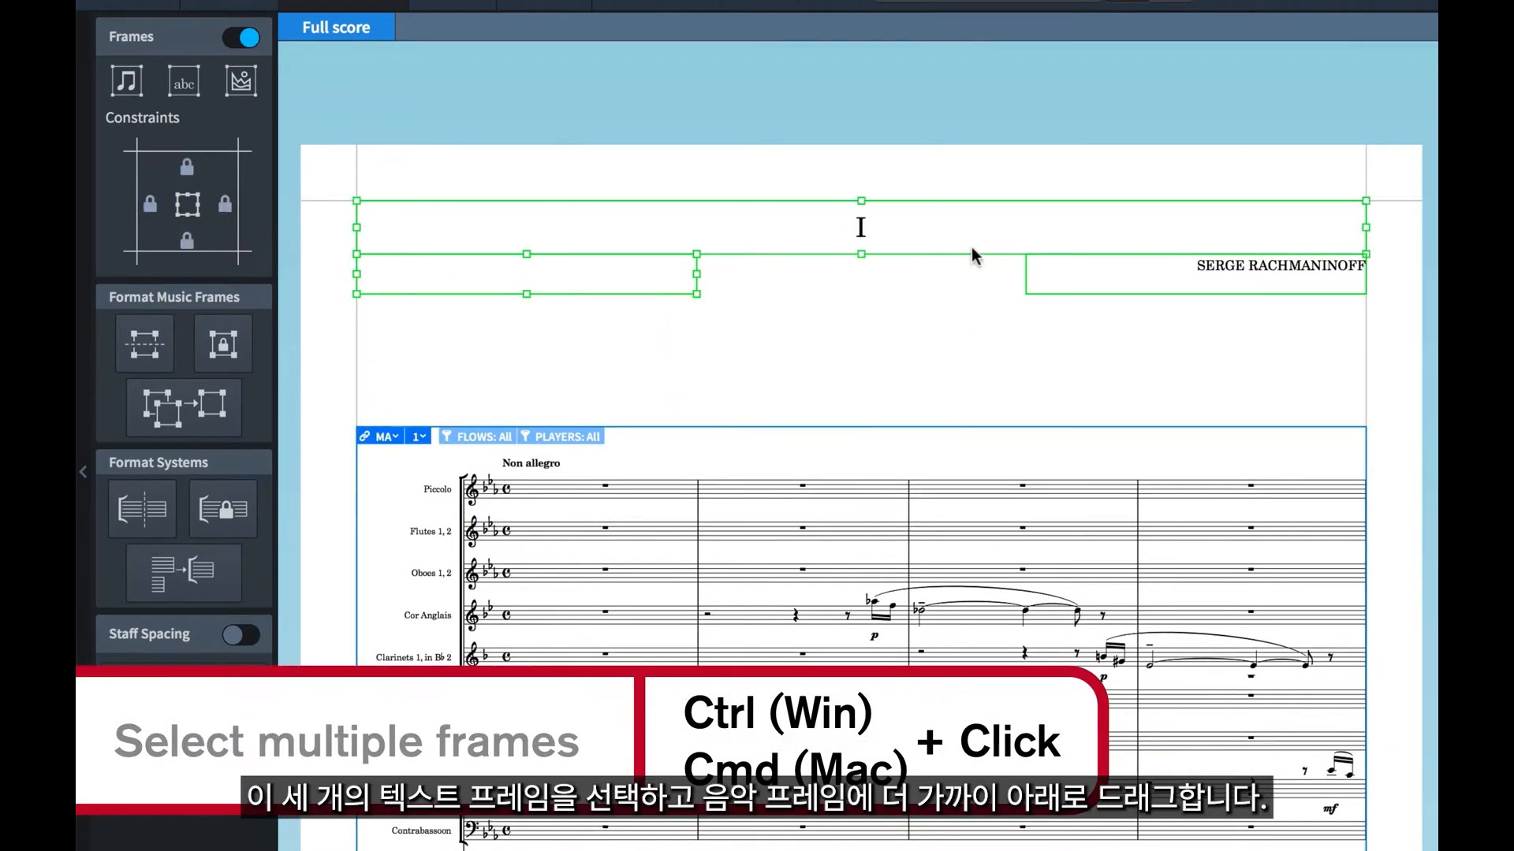
{"action": "left_click", "coordinate": [1085, 289], "text": "ctrl"}
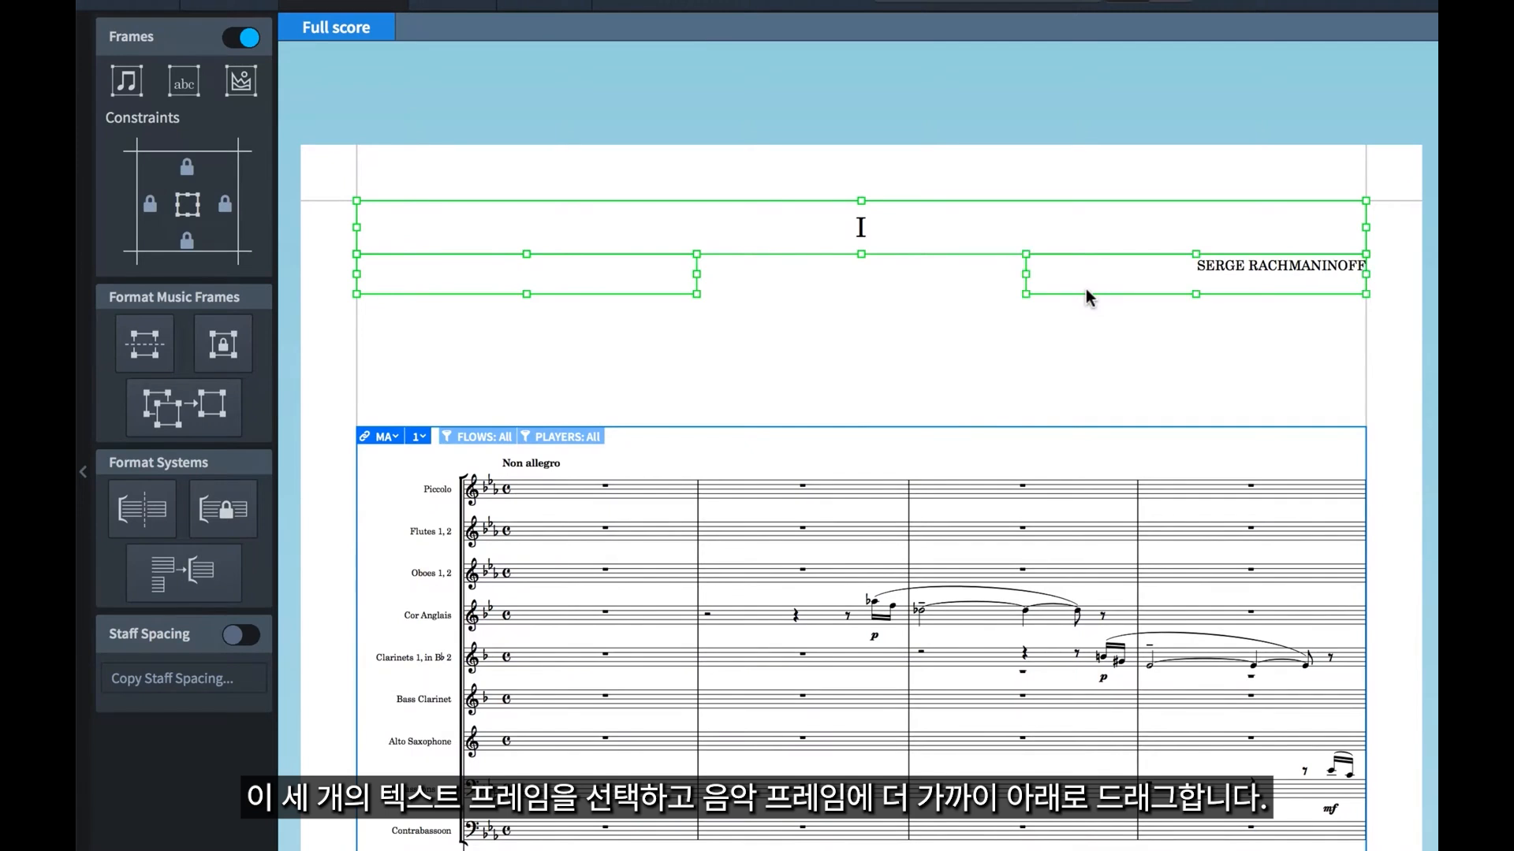
{"action": "left_click_drag", "start_coordinate": [1085, 289], "coordinate": [1089, 409]}
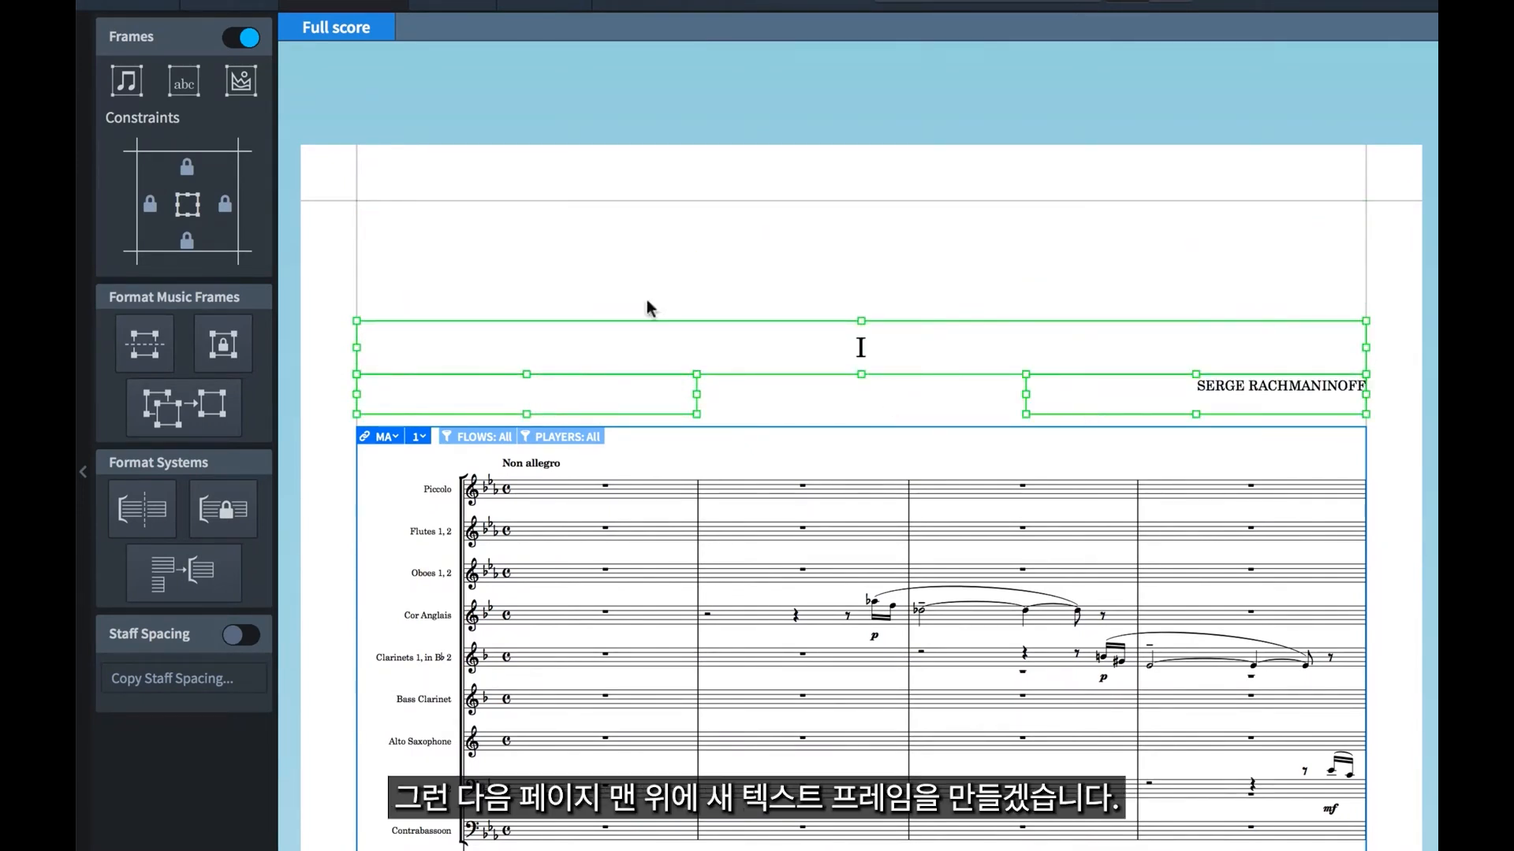
Draw a text frame spanning the page margins above the flow title on the first page and open it for text editing.
{"action": "left_click", "coordinate": [184, 81]}
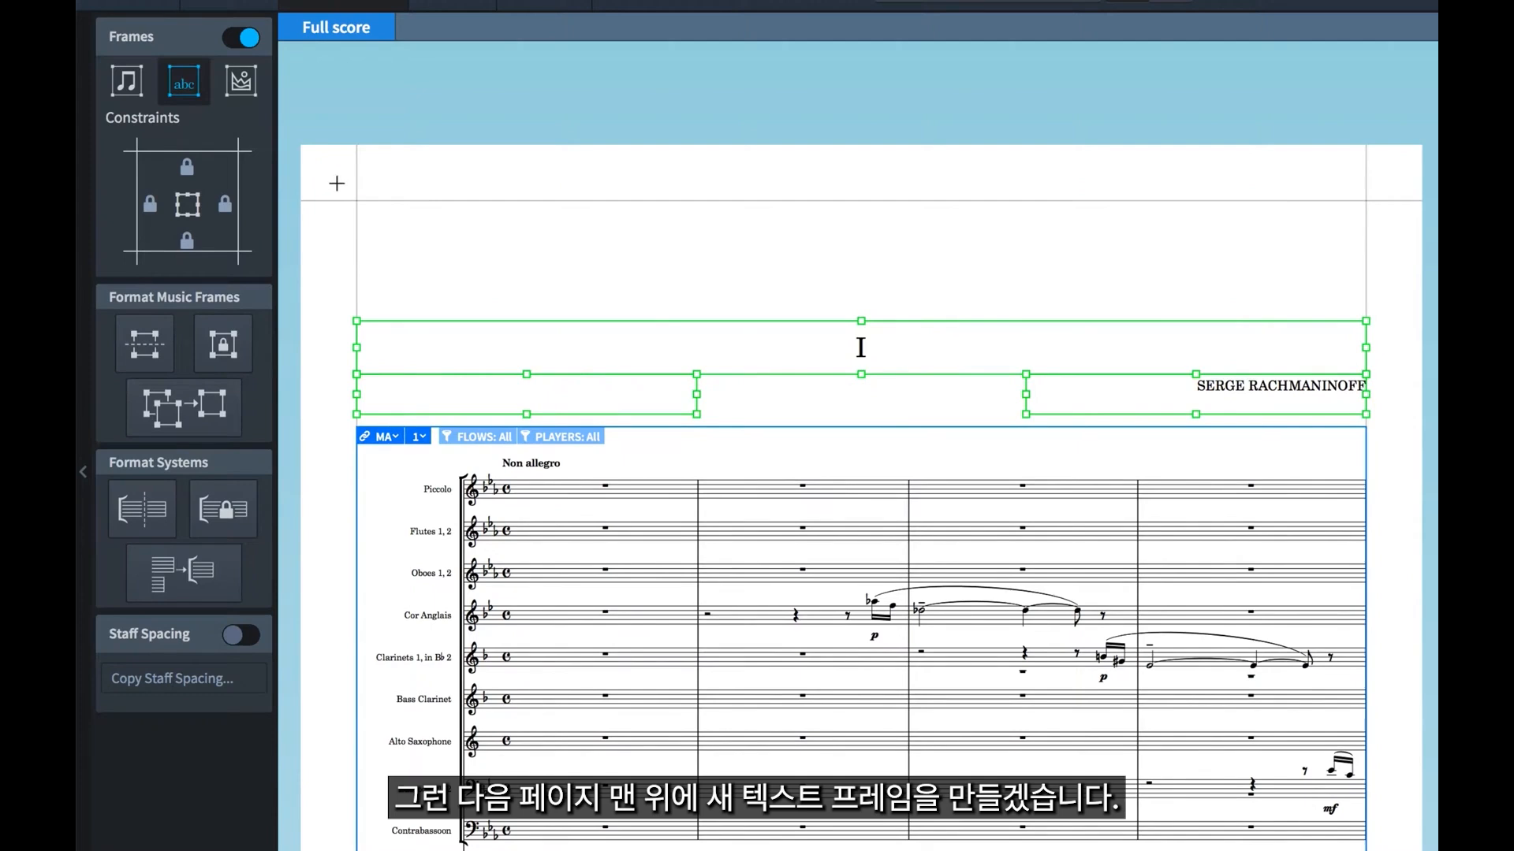
{"action": "left_click_drag", "start_coordinate": [329, 181], "coordinate": [1397, 311]}
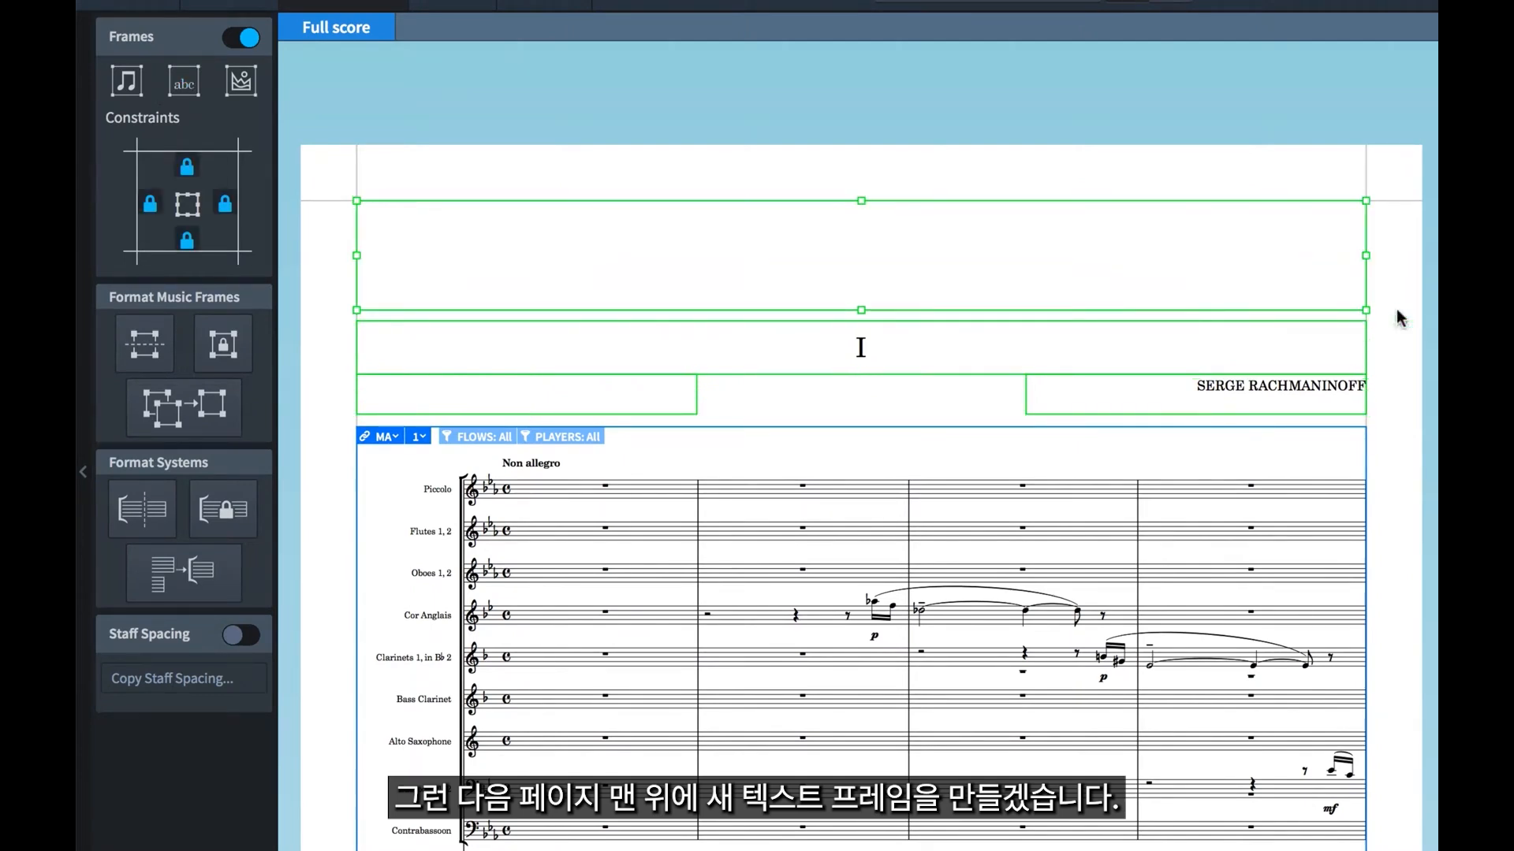
{"action": "double_click", "coordinate": [1067, 276]}
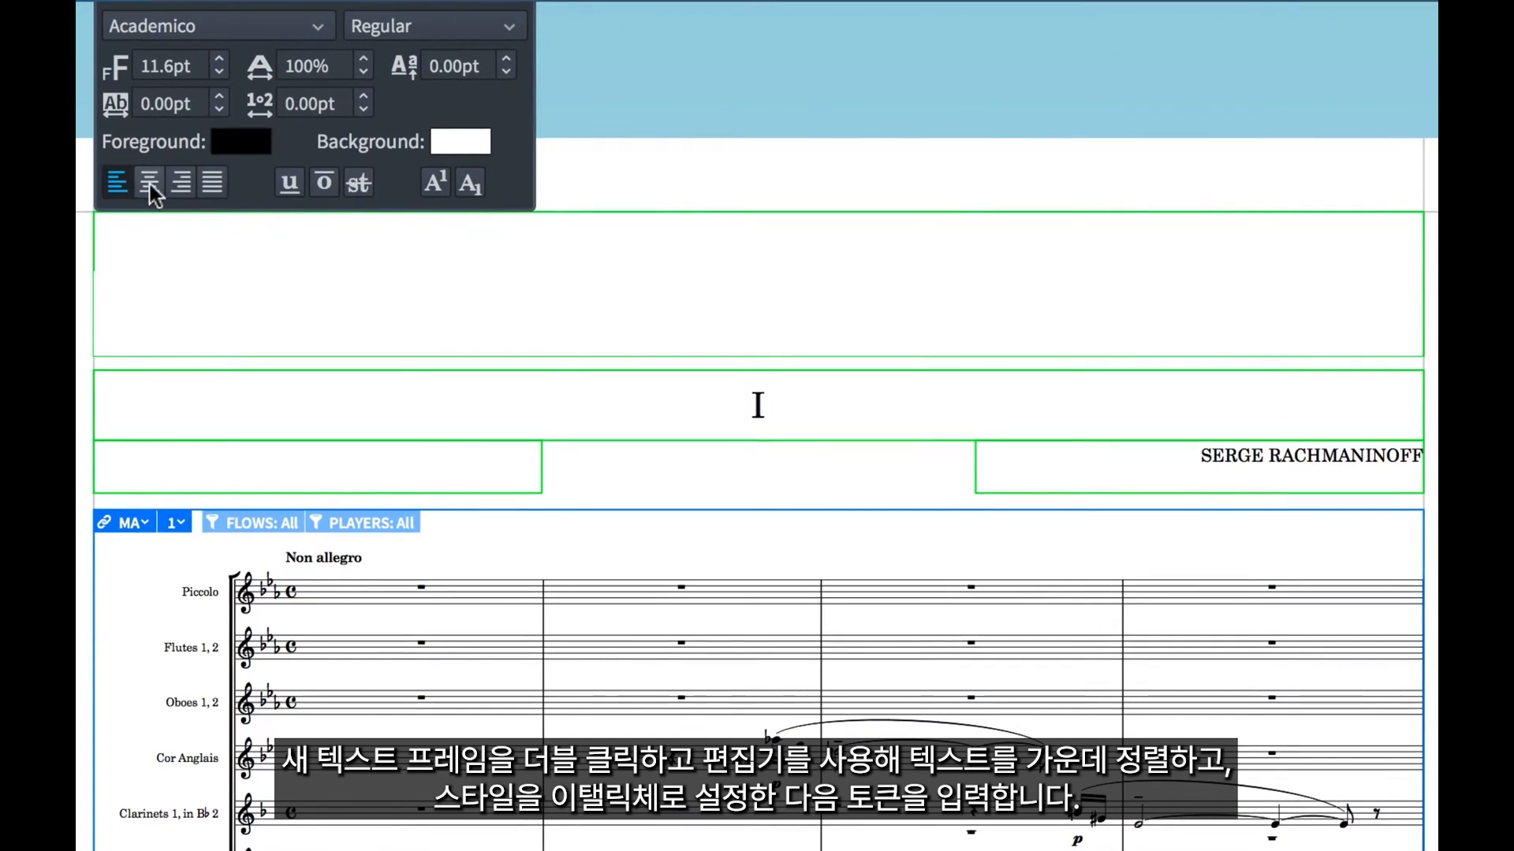
{"action": "left_click", "coordinate": [150, 185]}
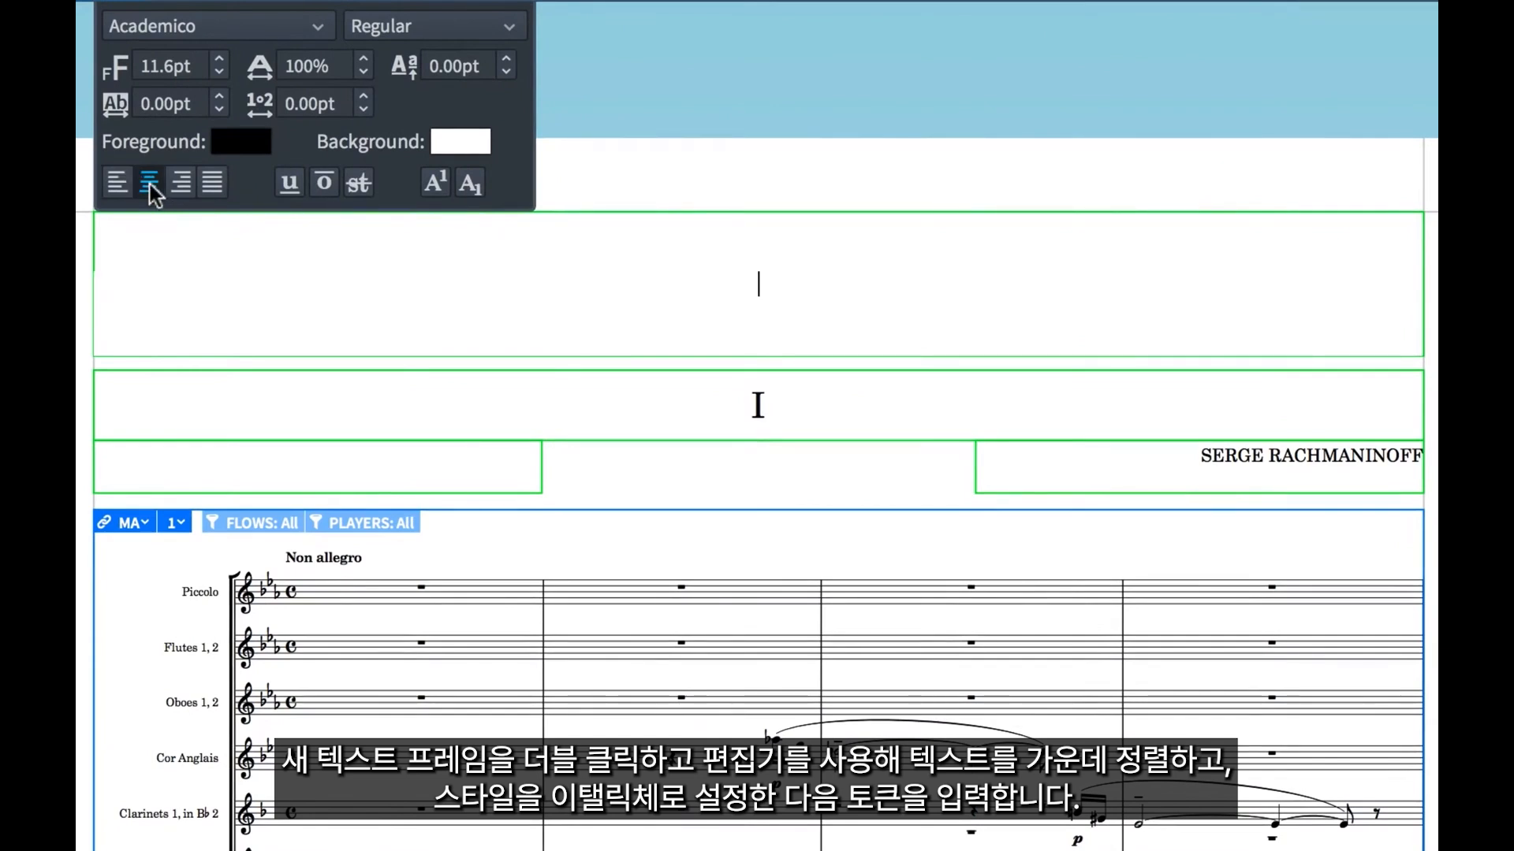
{"action": "left_click", "coordinate": [395, 34]}
{"action": "left_click", "coordinate": [400, 97]}
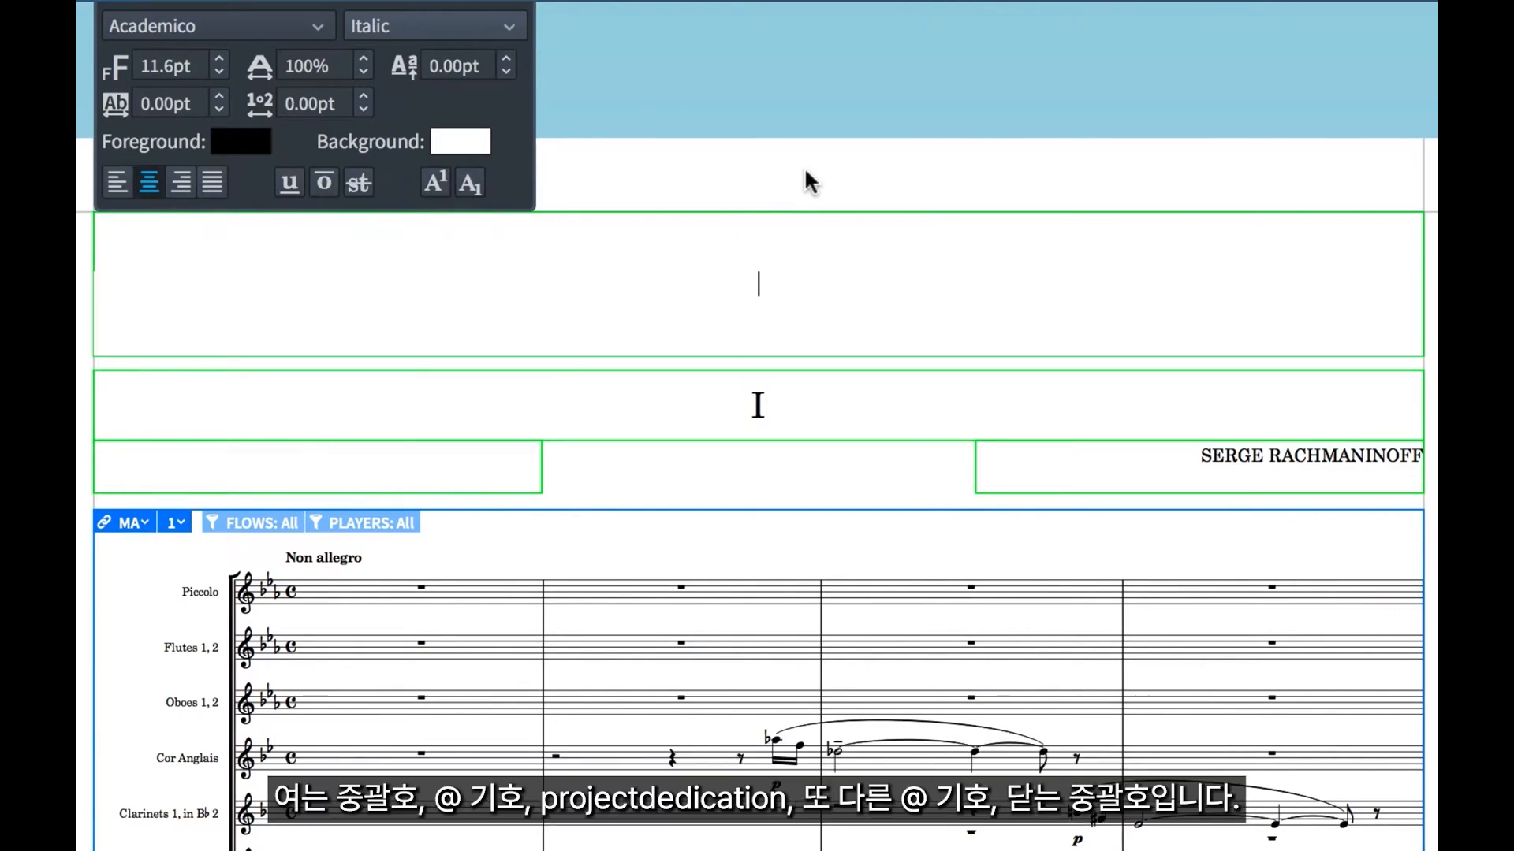
{"action": "type", "text": "{@"}
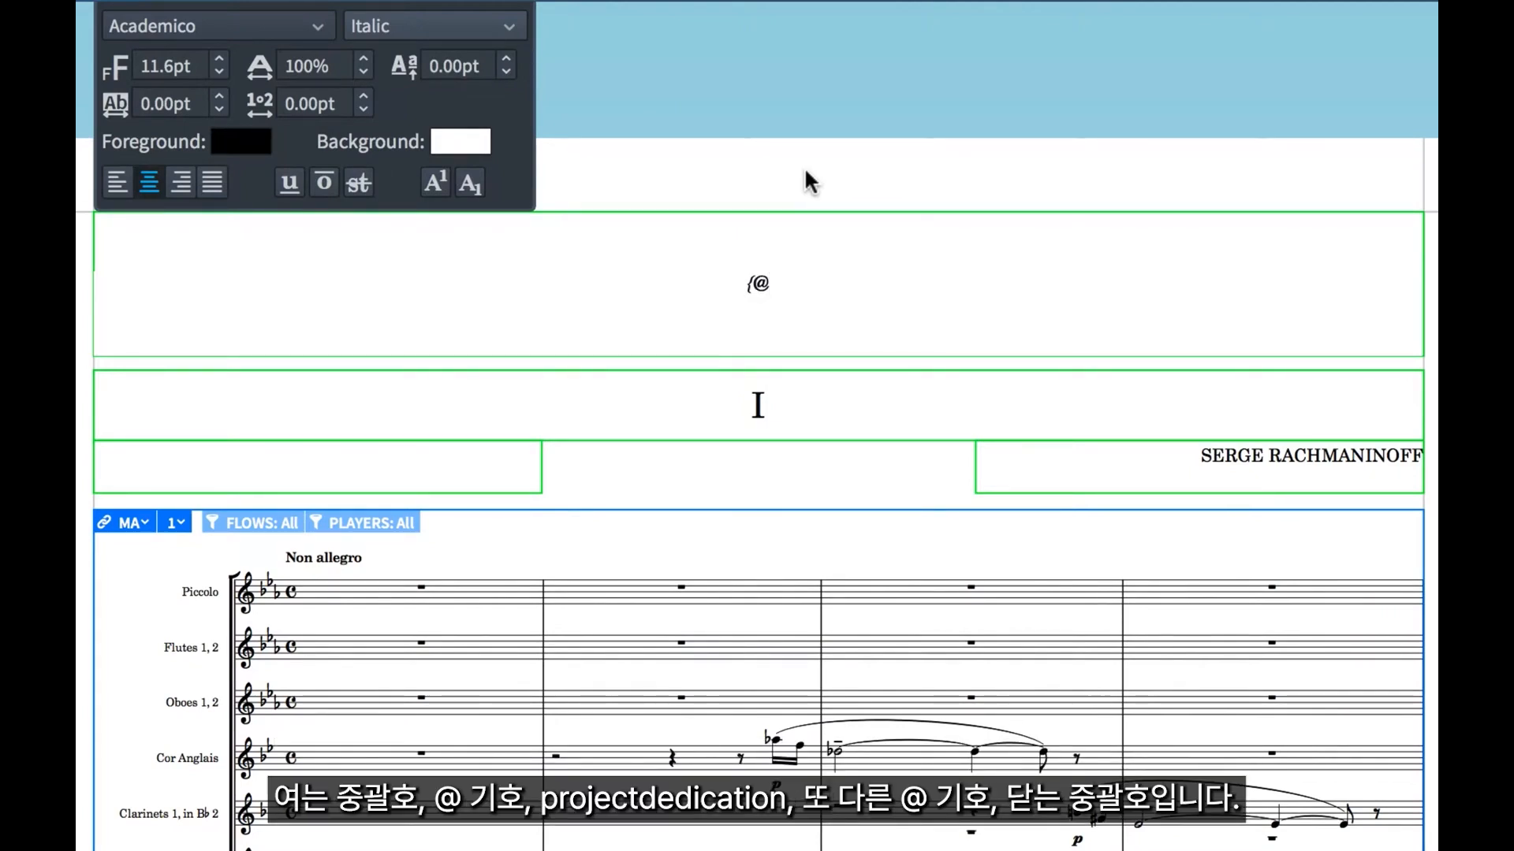
{"action": "type", "text": "projectDedic"}
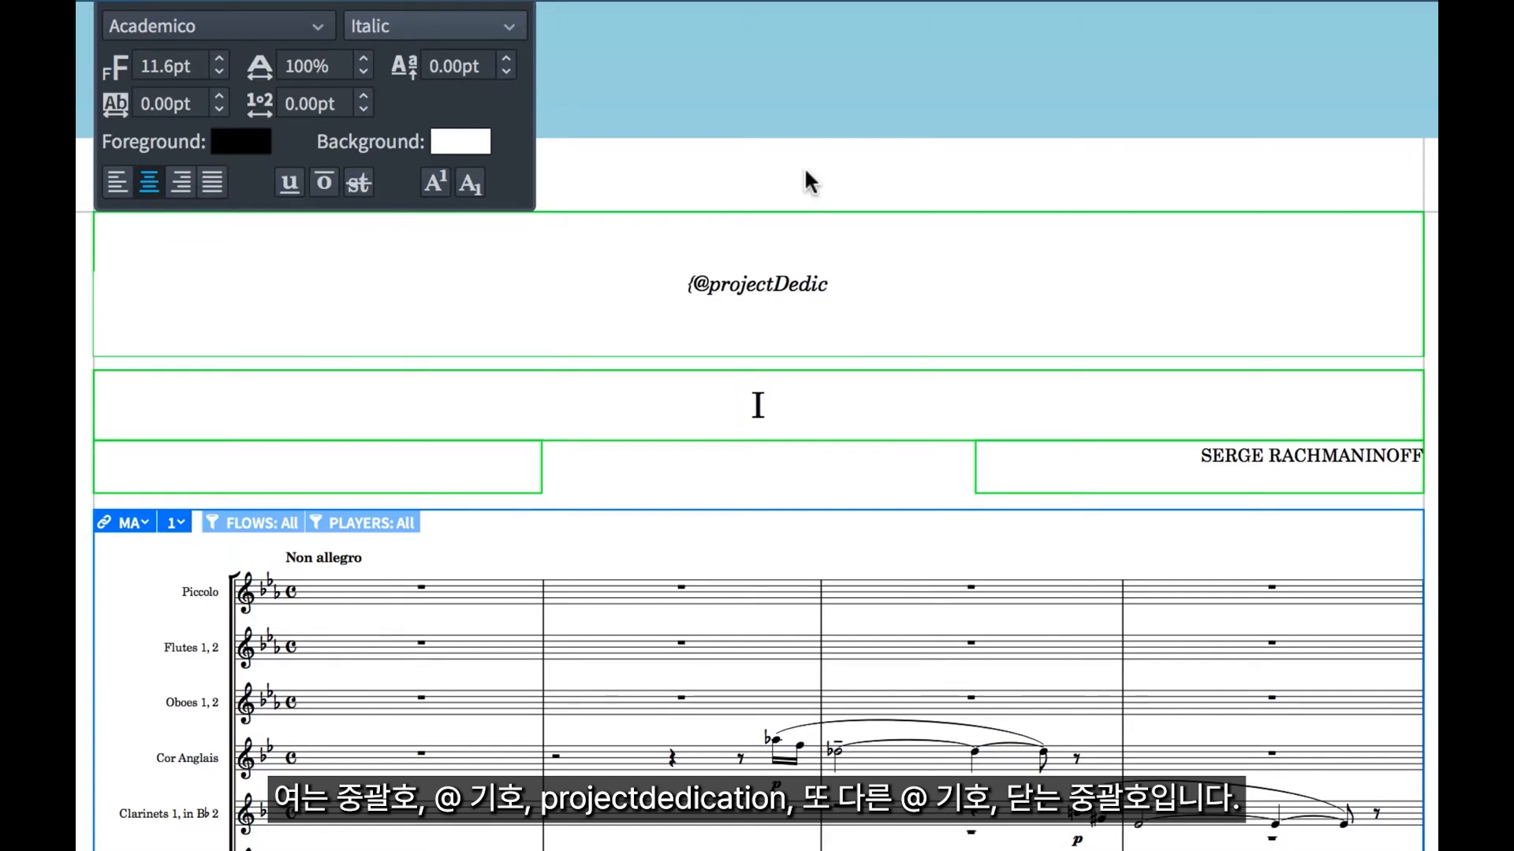
{"action": "type", "text": "ation@"}
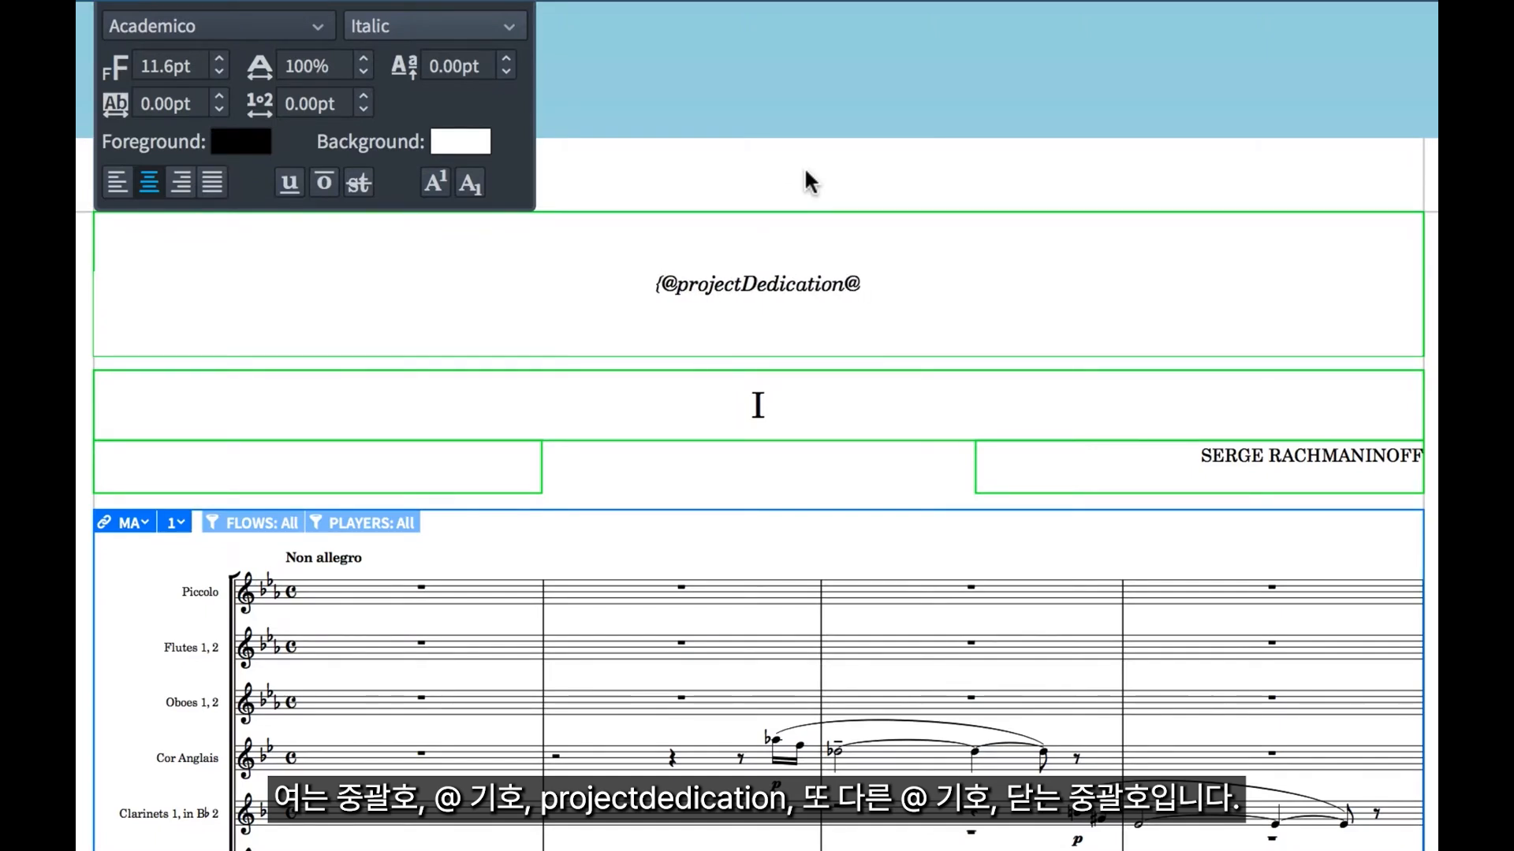
{"action": "type", "text": "}"}
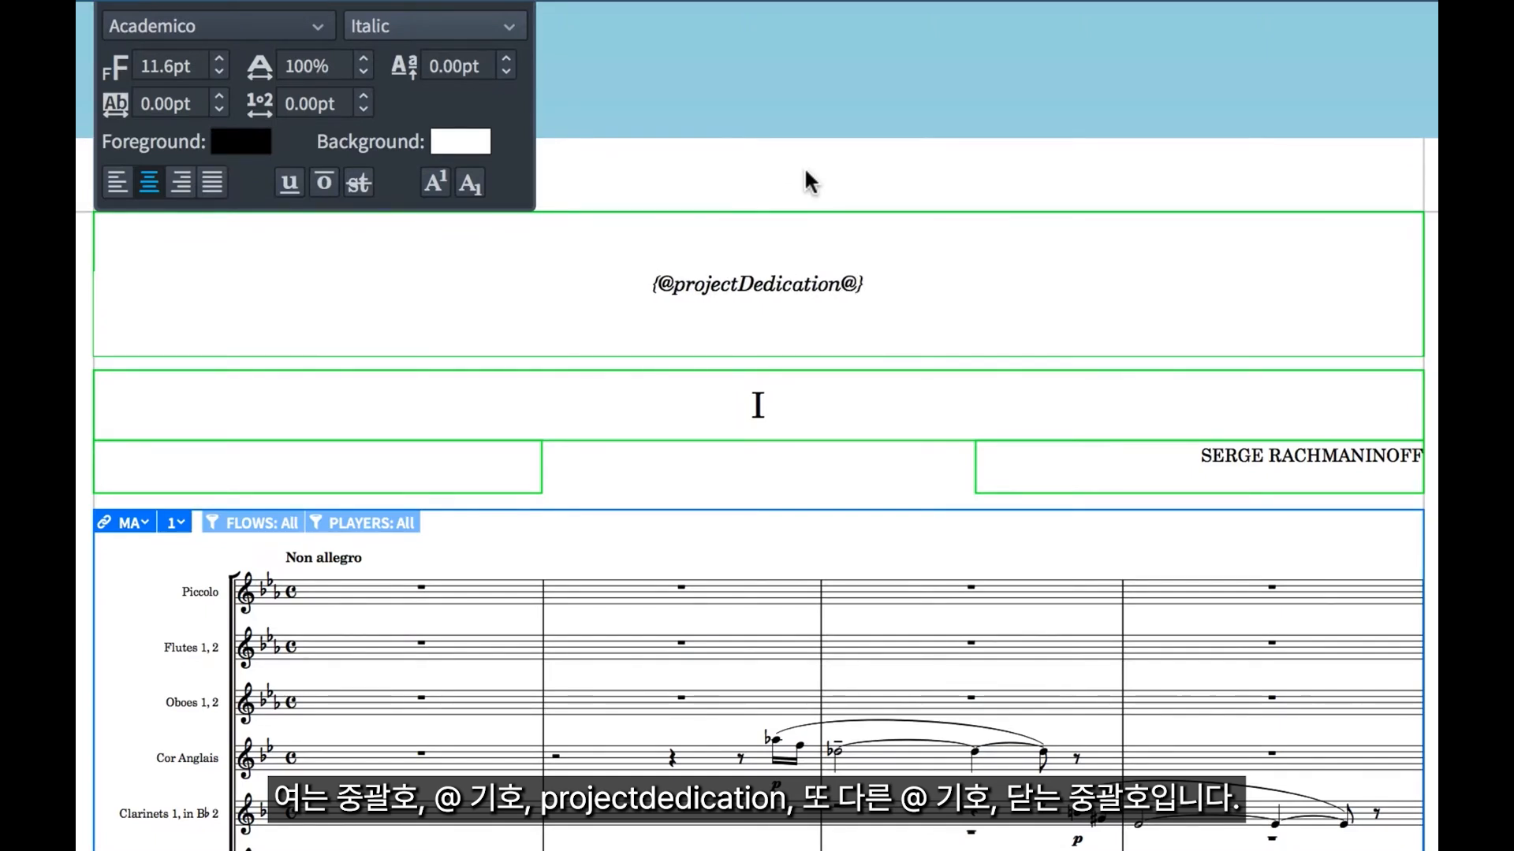
{"action": "key", "text": "Return"}
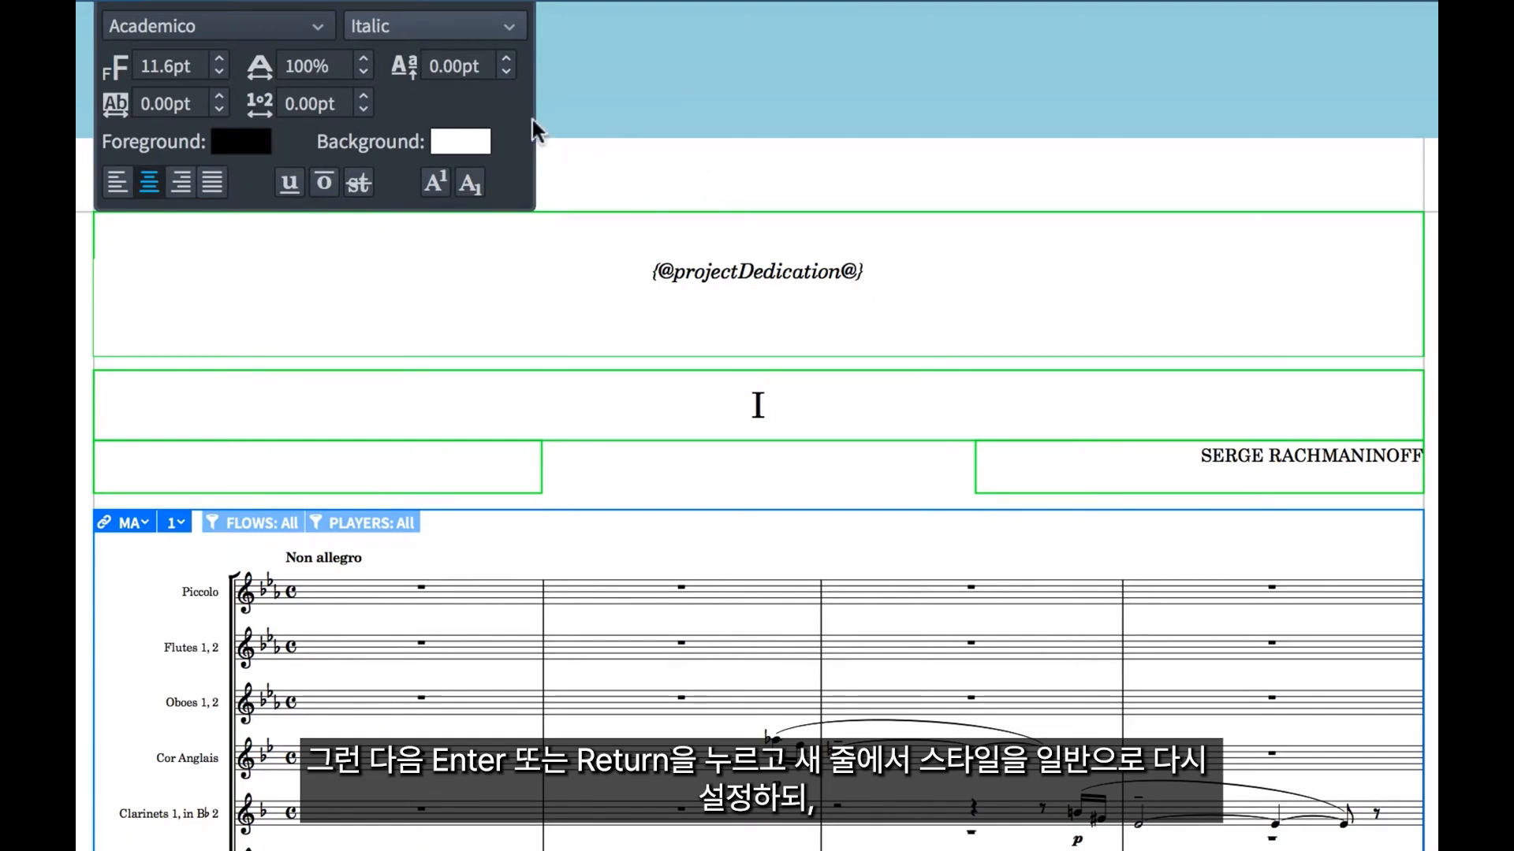
{"action": "left_click", "coordinate": [470, 24]}
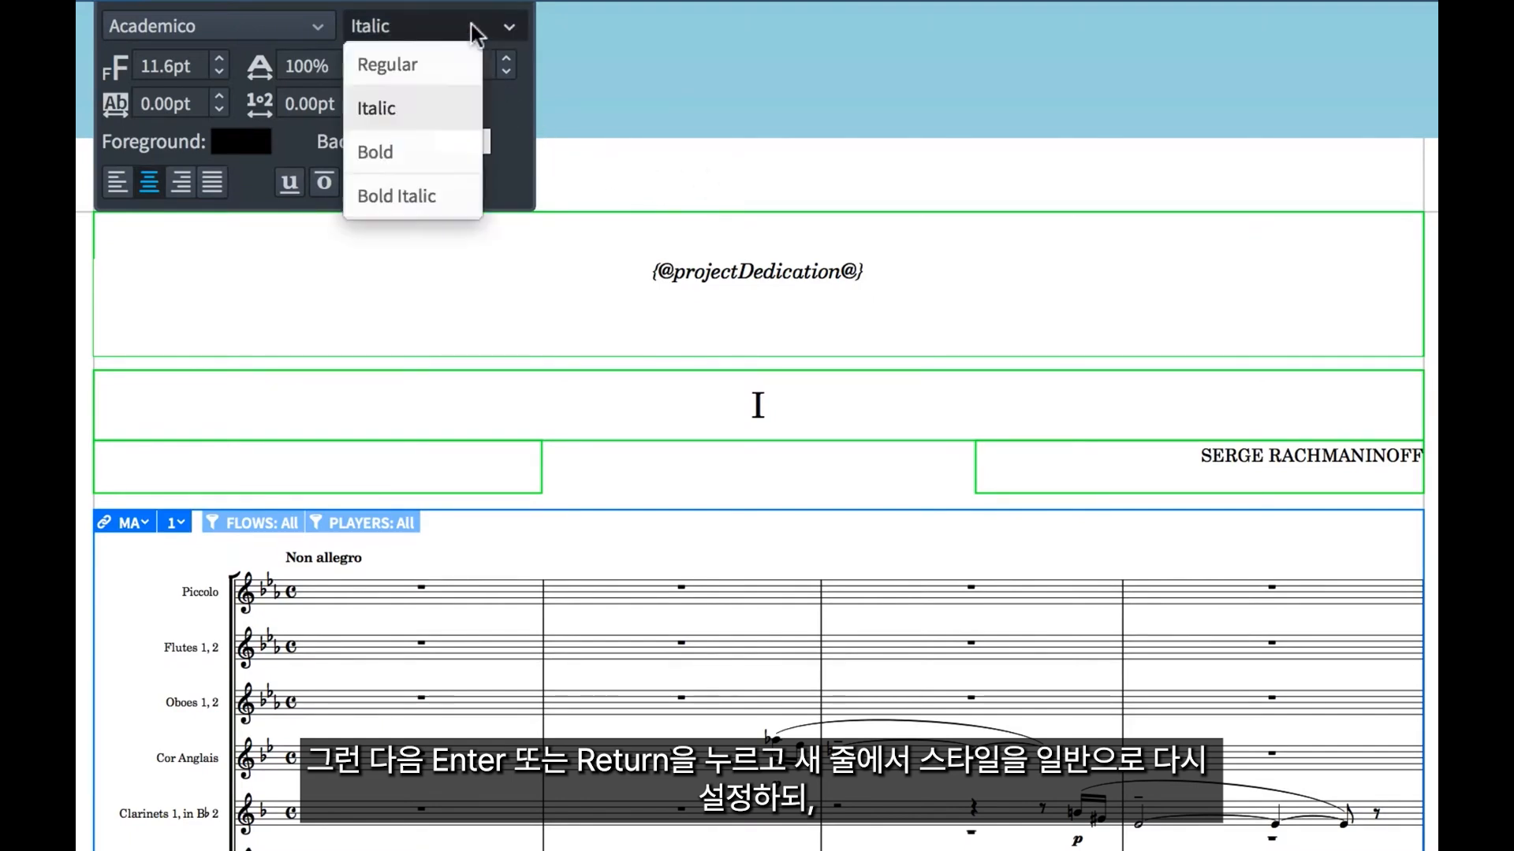
{"action": "left_click", "coordinate": [428, 64]}
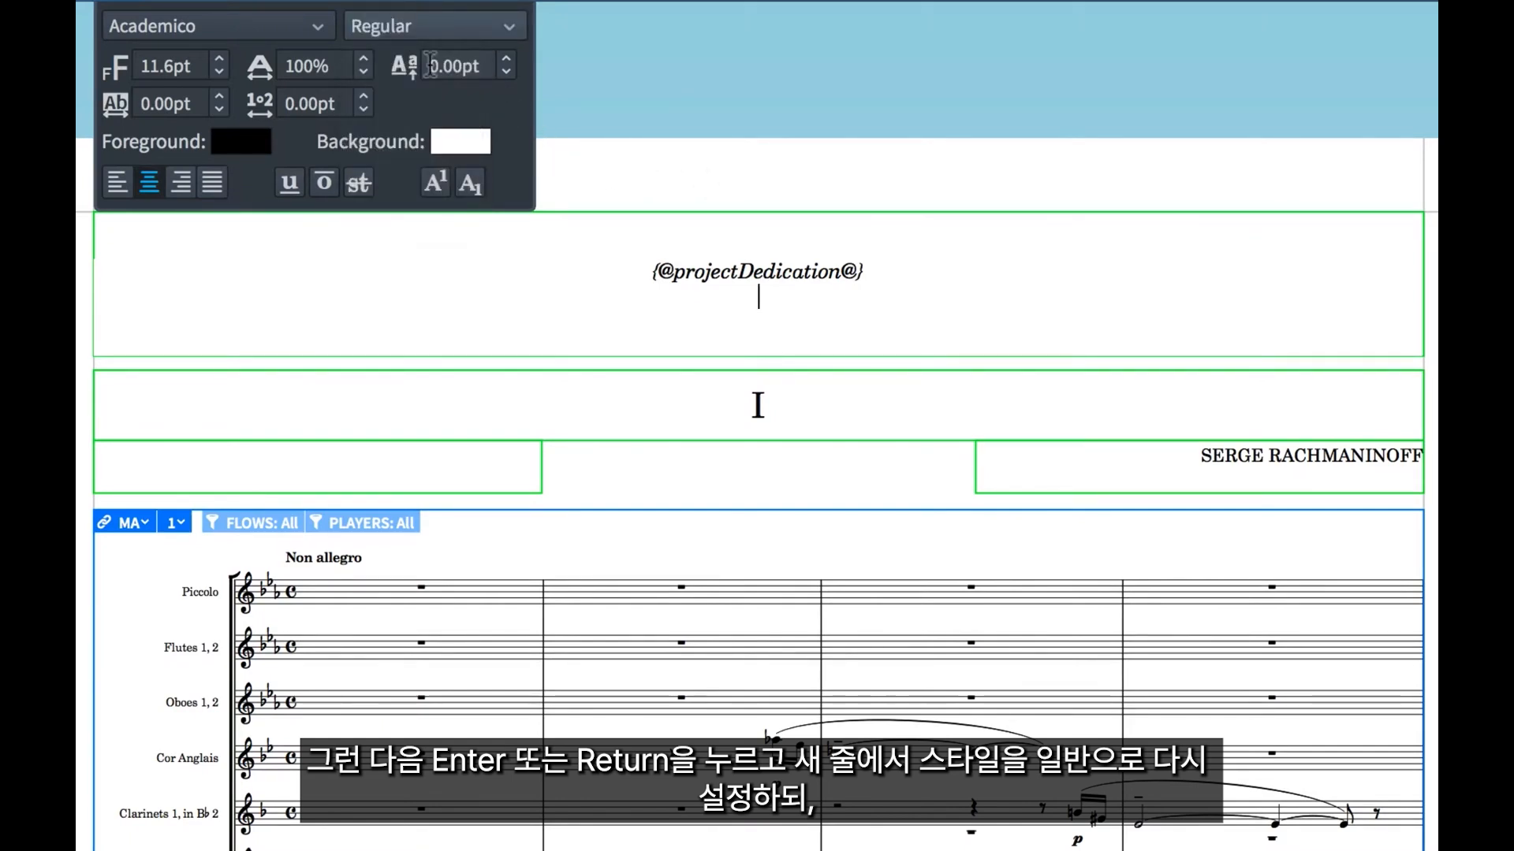
{"action": "left_click", "coordinate": [221, 59]}
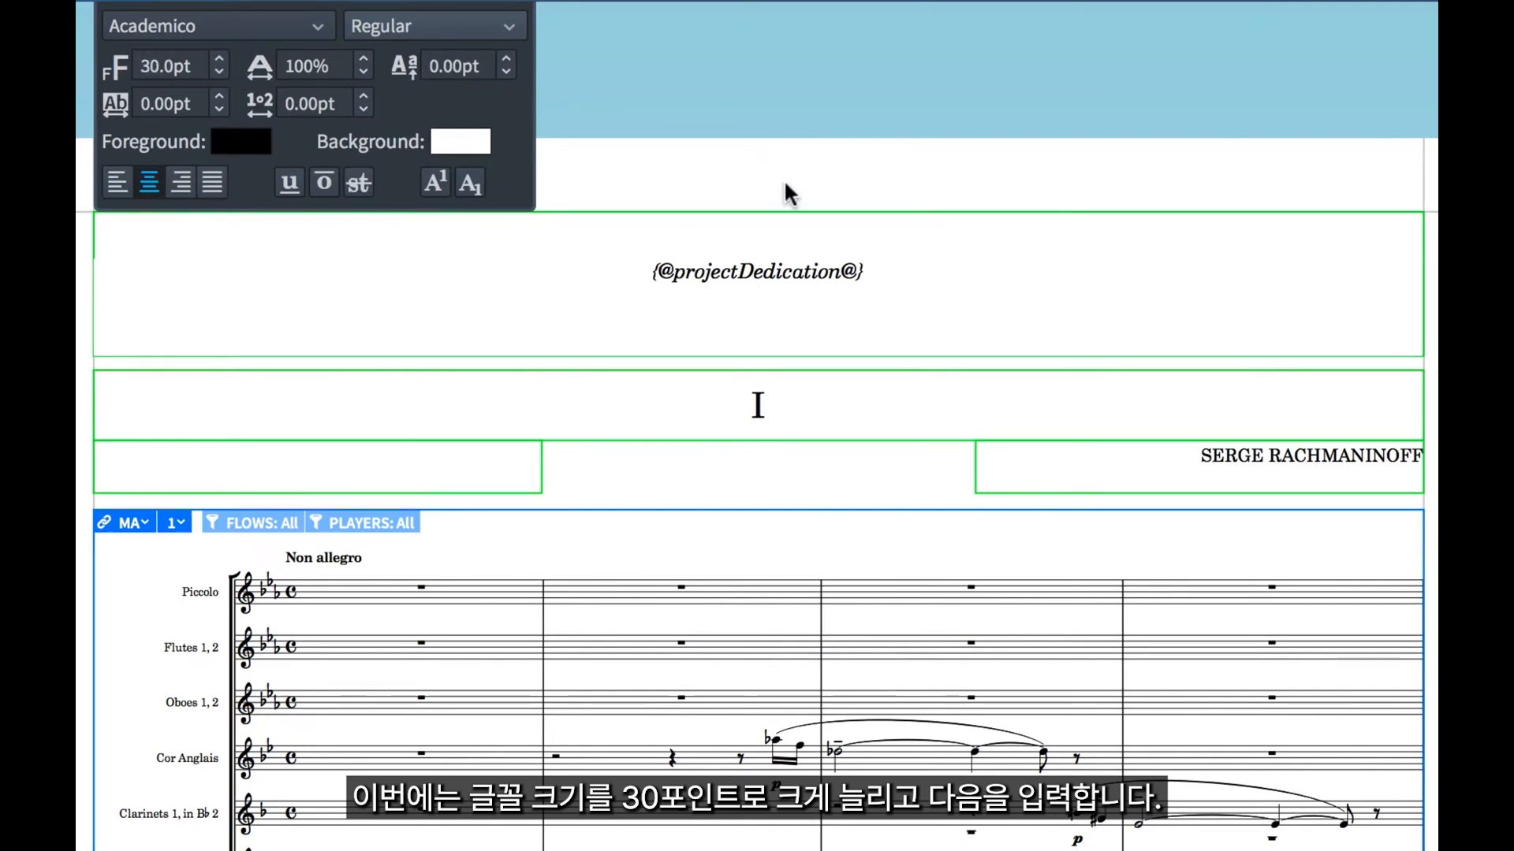
{"action": "key", "text": "Return"}
{"action": "type", "text": "{@"}
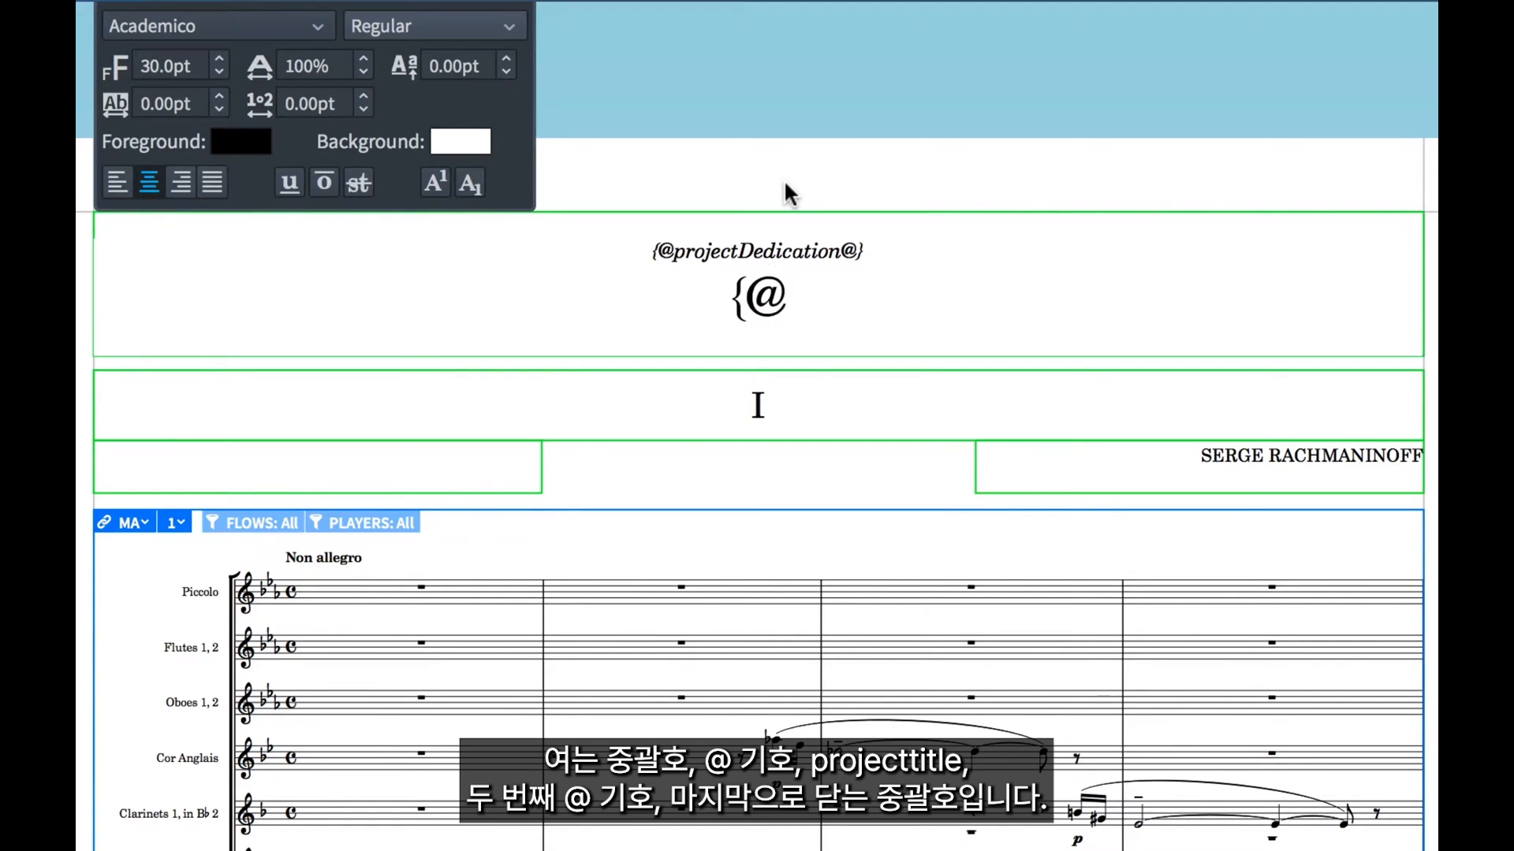
{"action": "type", "text": "proj"}
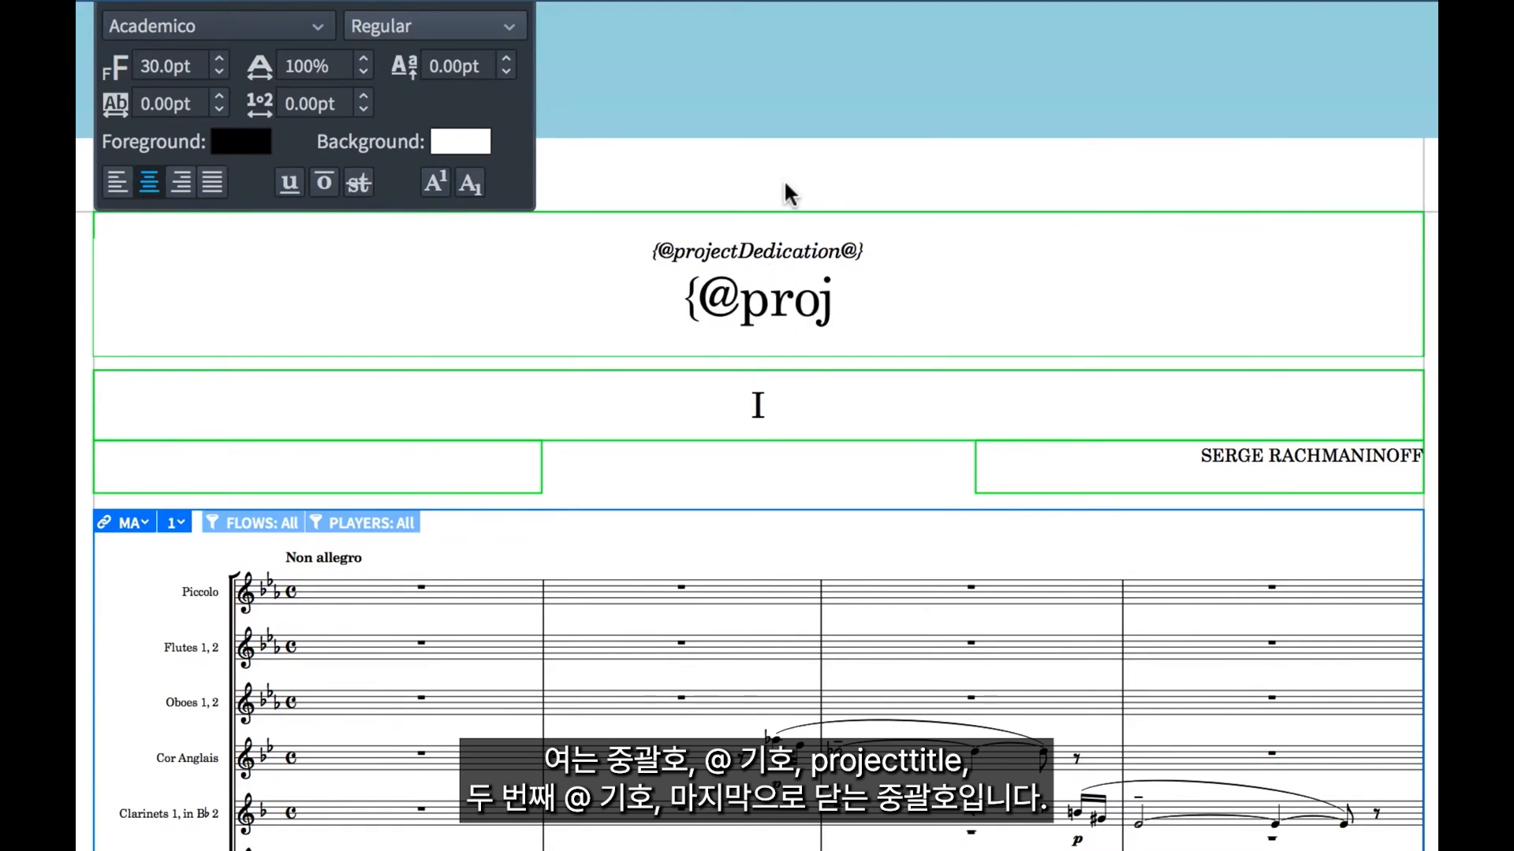
{"action": "type", "text": "ectTi"}
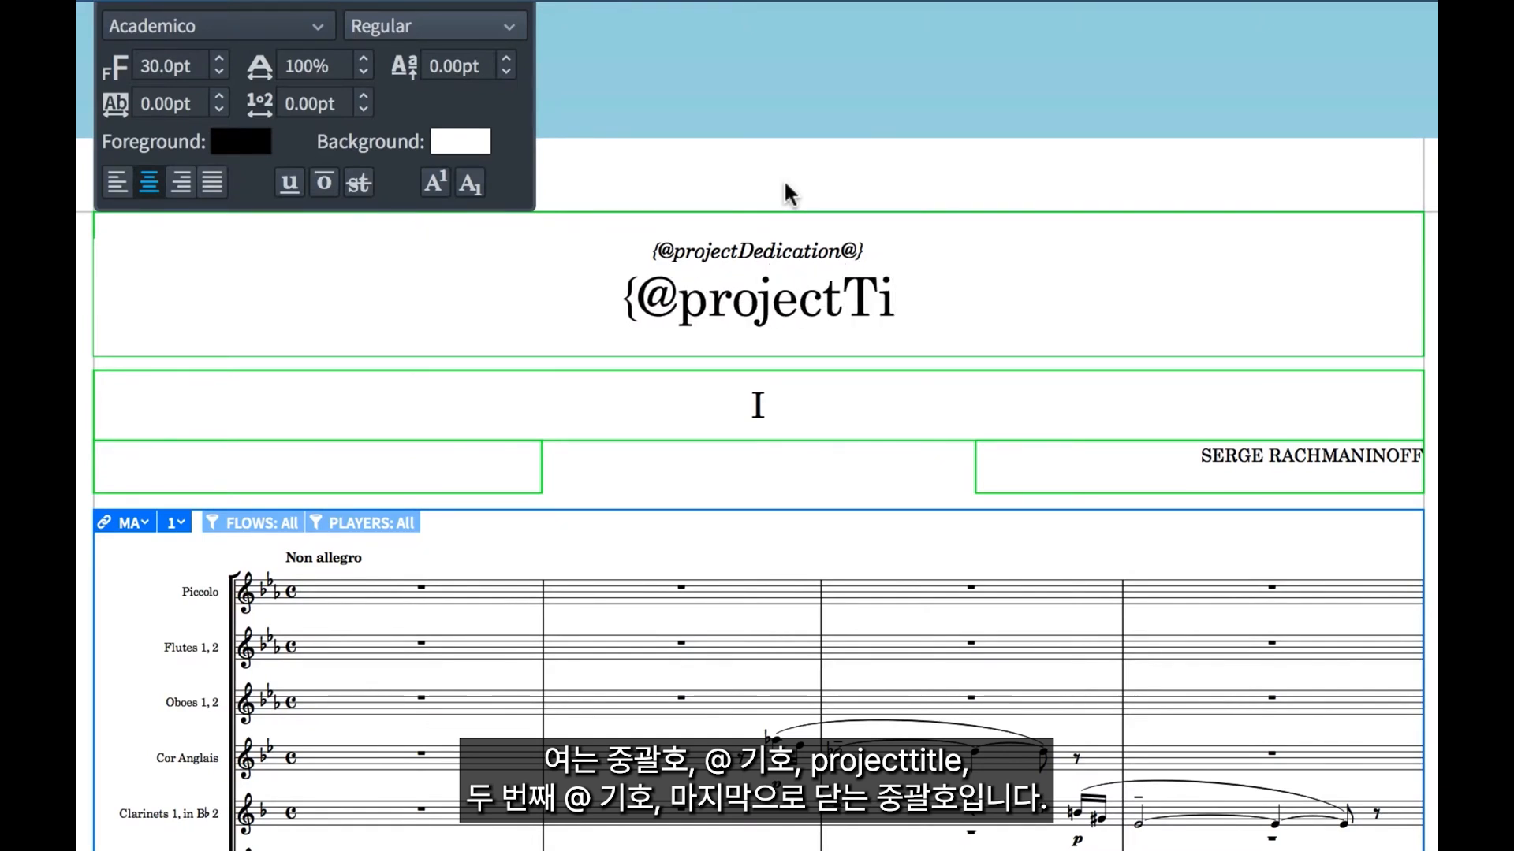
{"action": "type", "text": "tle@"}
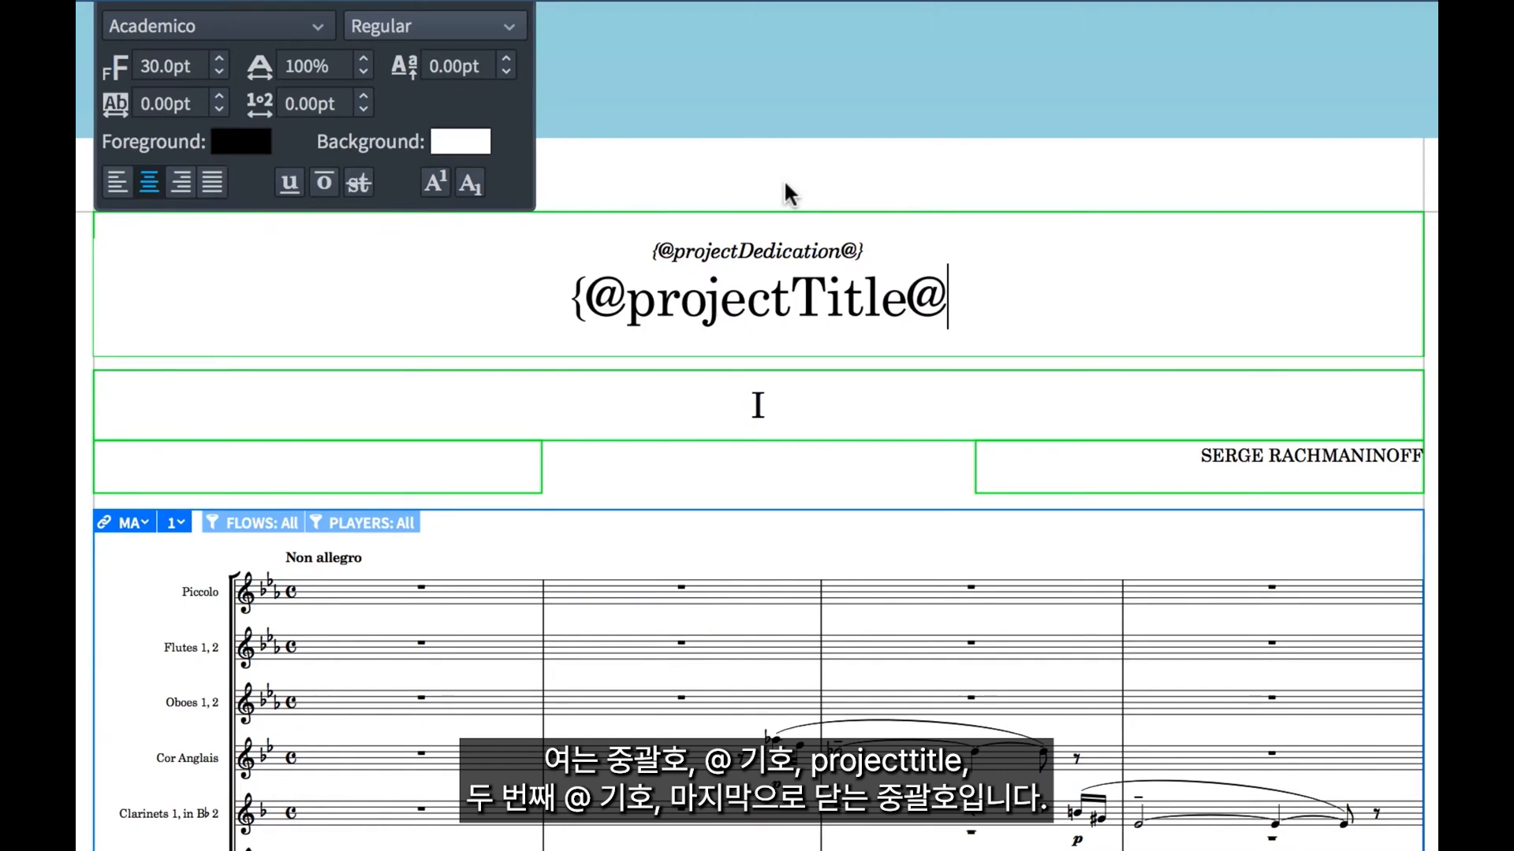
{"action": "type", "text": "}"}
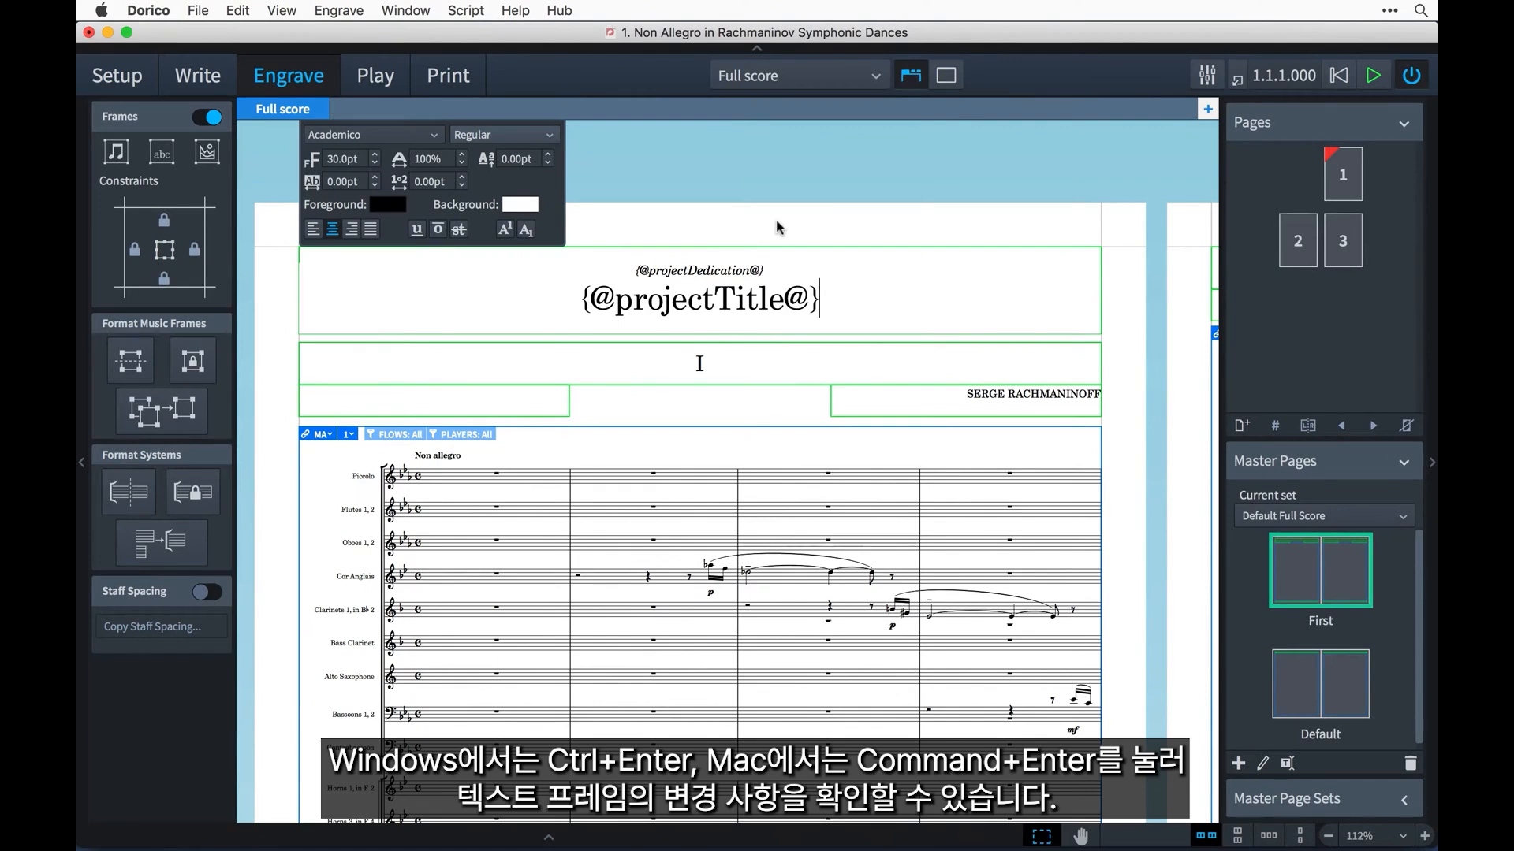
{"action": "key", "text": "super+Return"}
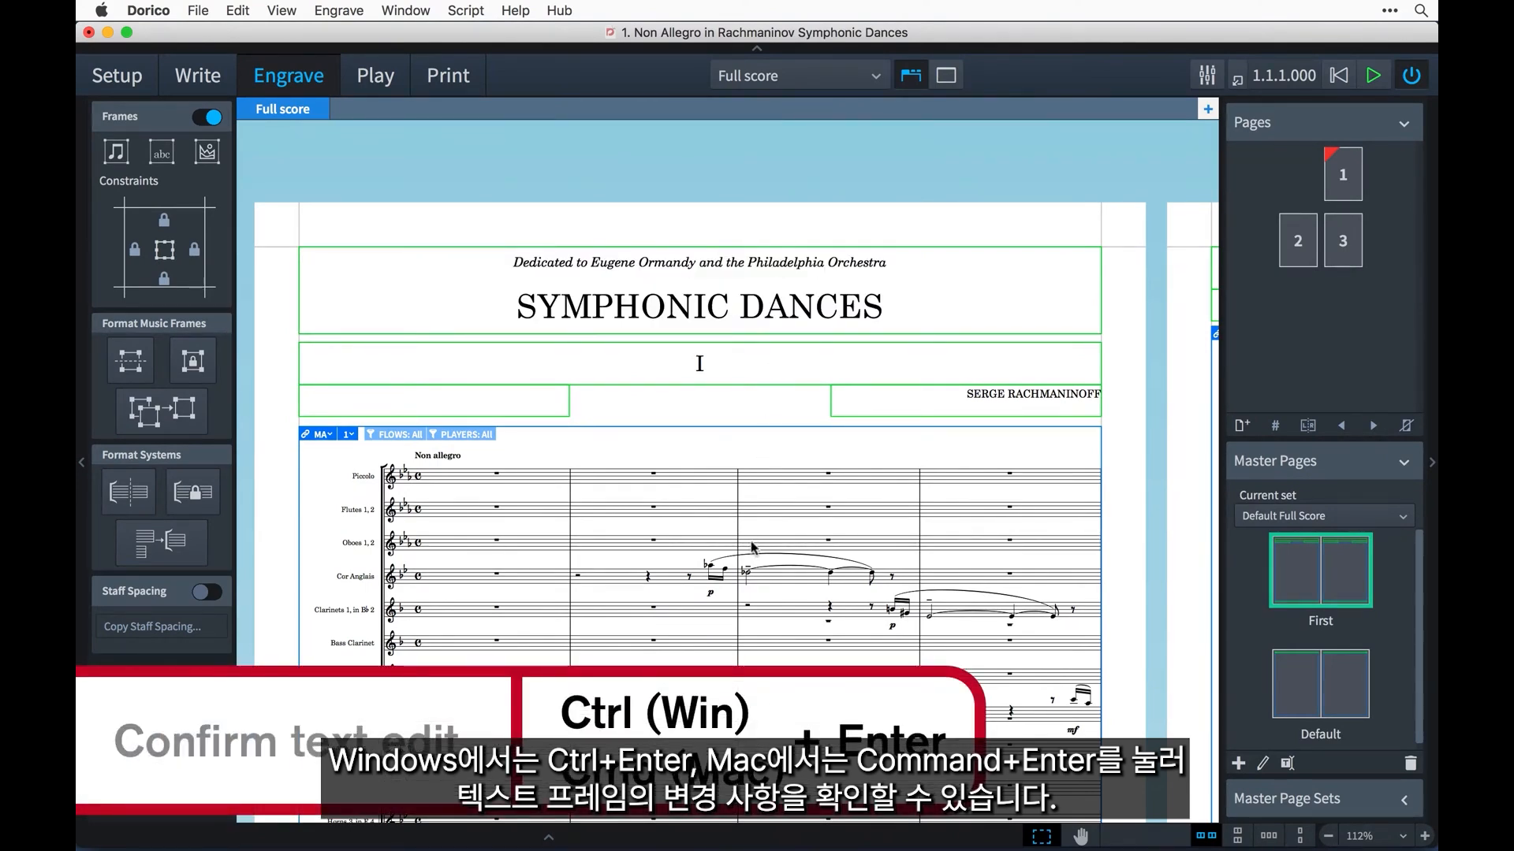
Insert a blank page before page 1 of the full score.
{"action": "scroll", "coordinate": [751, 548], "scroll_direction": "down", "scroll_amount": 5}
{"action": "scroll", "coordinate": [751, 548], "scroll_direction": "right", "scroll_amount": 4}
{"action": "scroll", "coordinate": [751, 549], "scroll_direction": "down", "scroll_amount": 2}
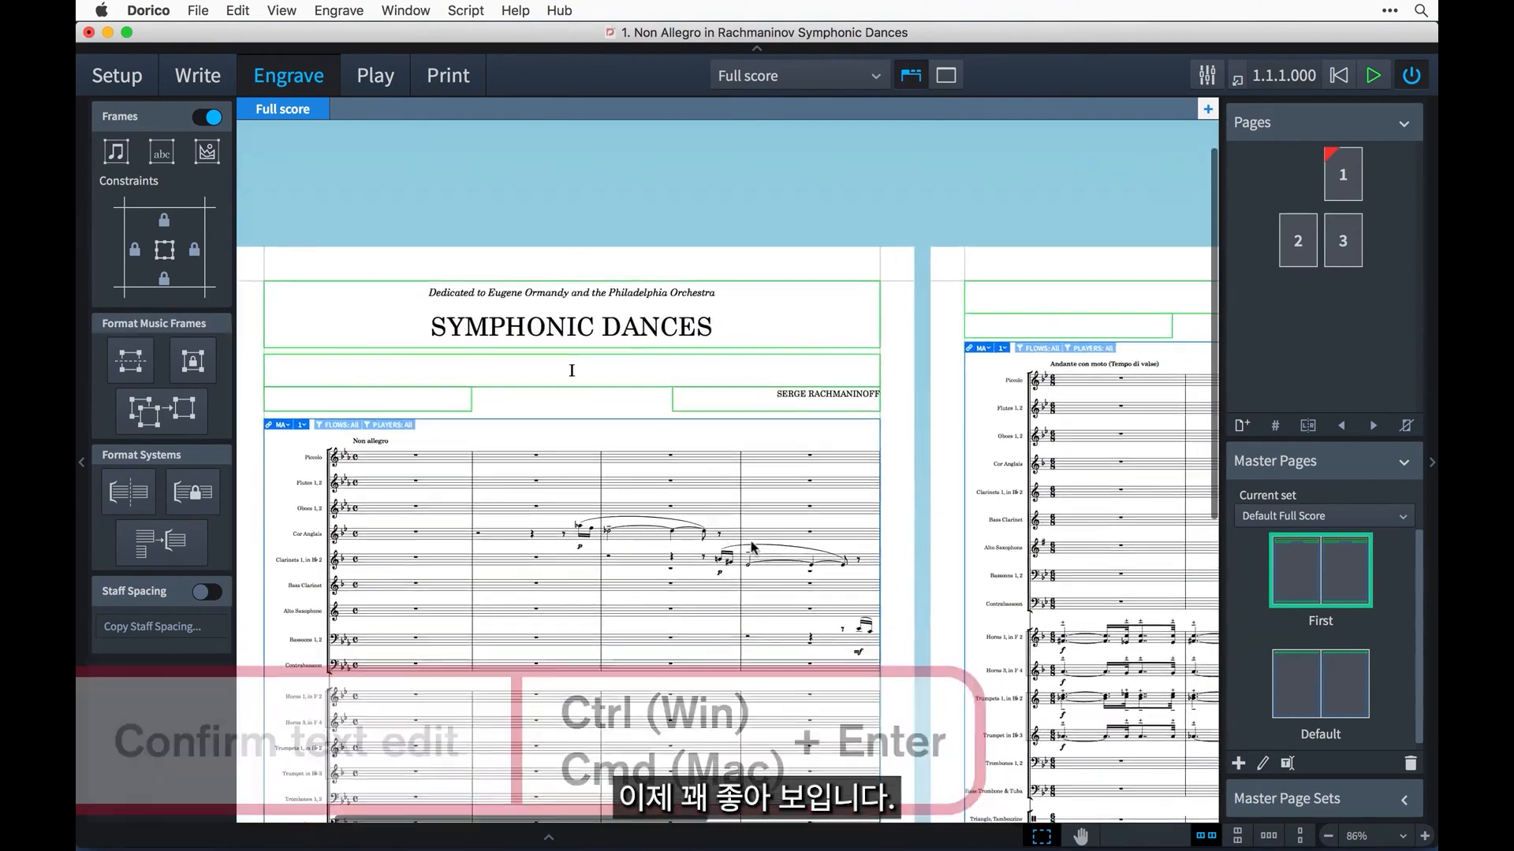
{"action": "scroll", "coordinate": [751, 549], "scroll_direction": "left", "scroll_amount": 6}
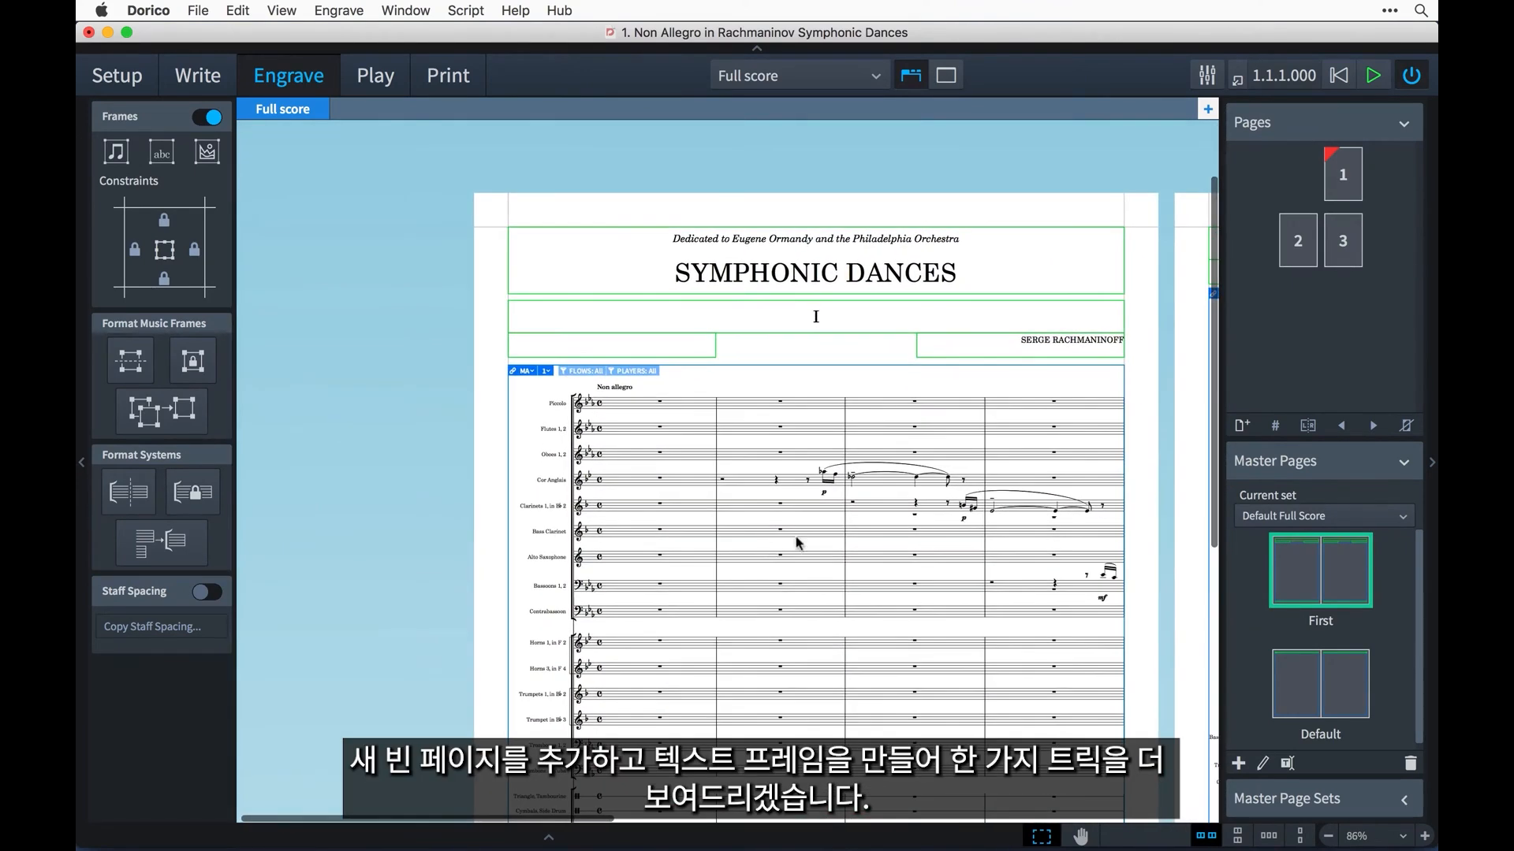
{"action": "left_click", "coordinate": [1343, 174]}
{"action": "left_click", "coordinate": [1242, 426]}
{"action": "left_click", "coordinate": [886, 476]}
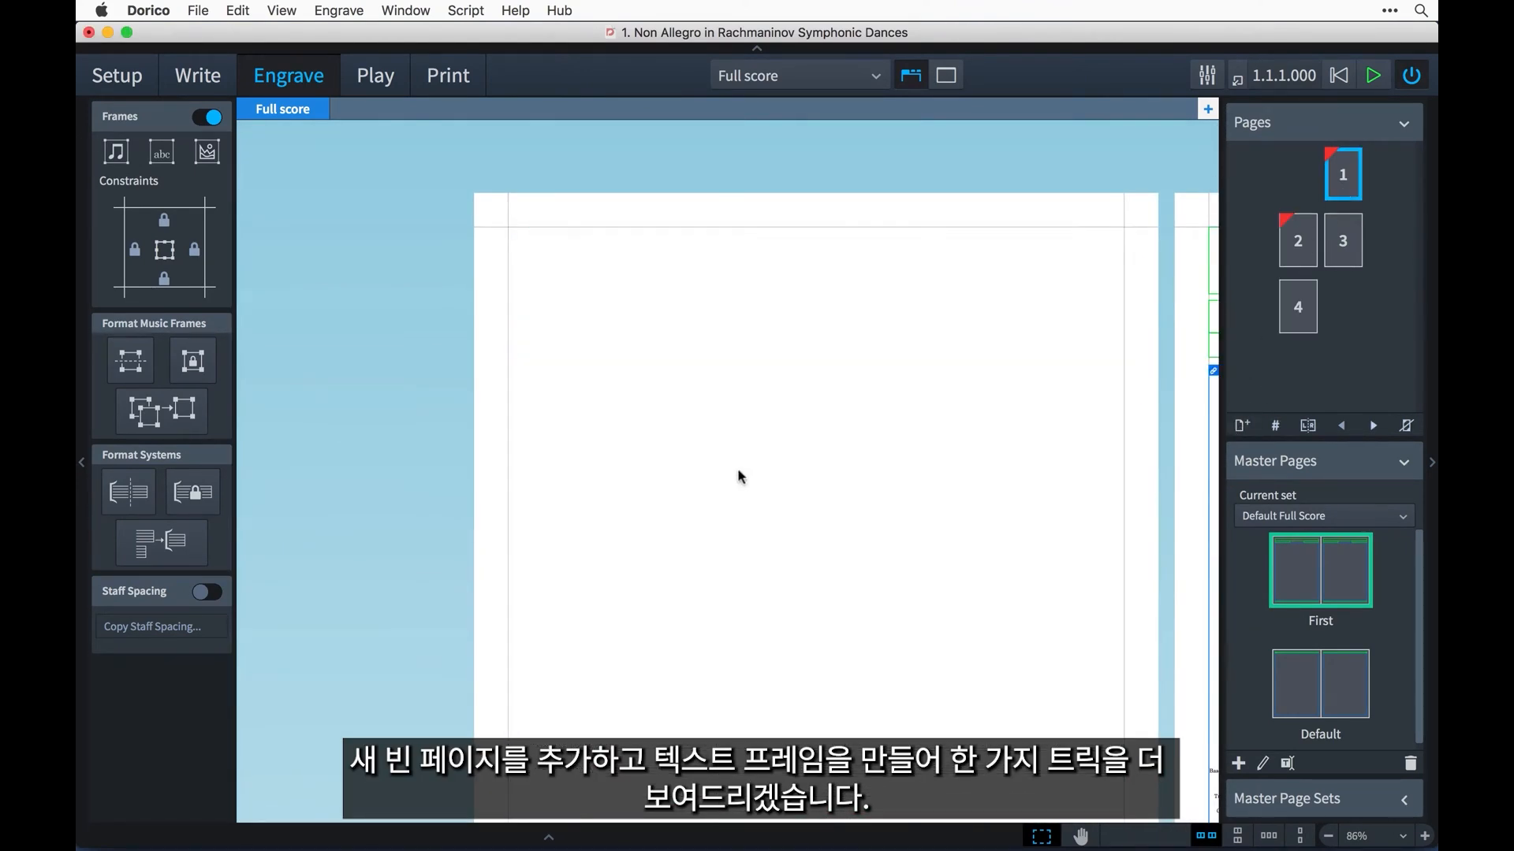
{"action": "left_click", "coordinate": [160, 153]}
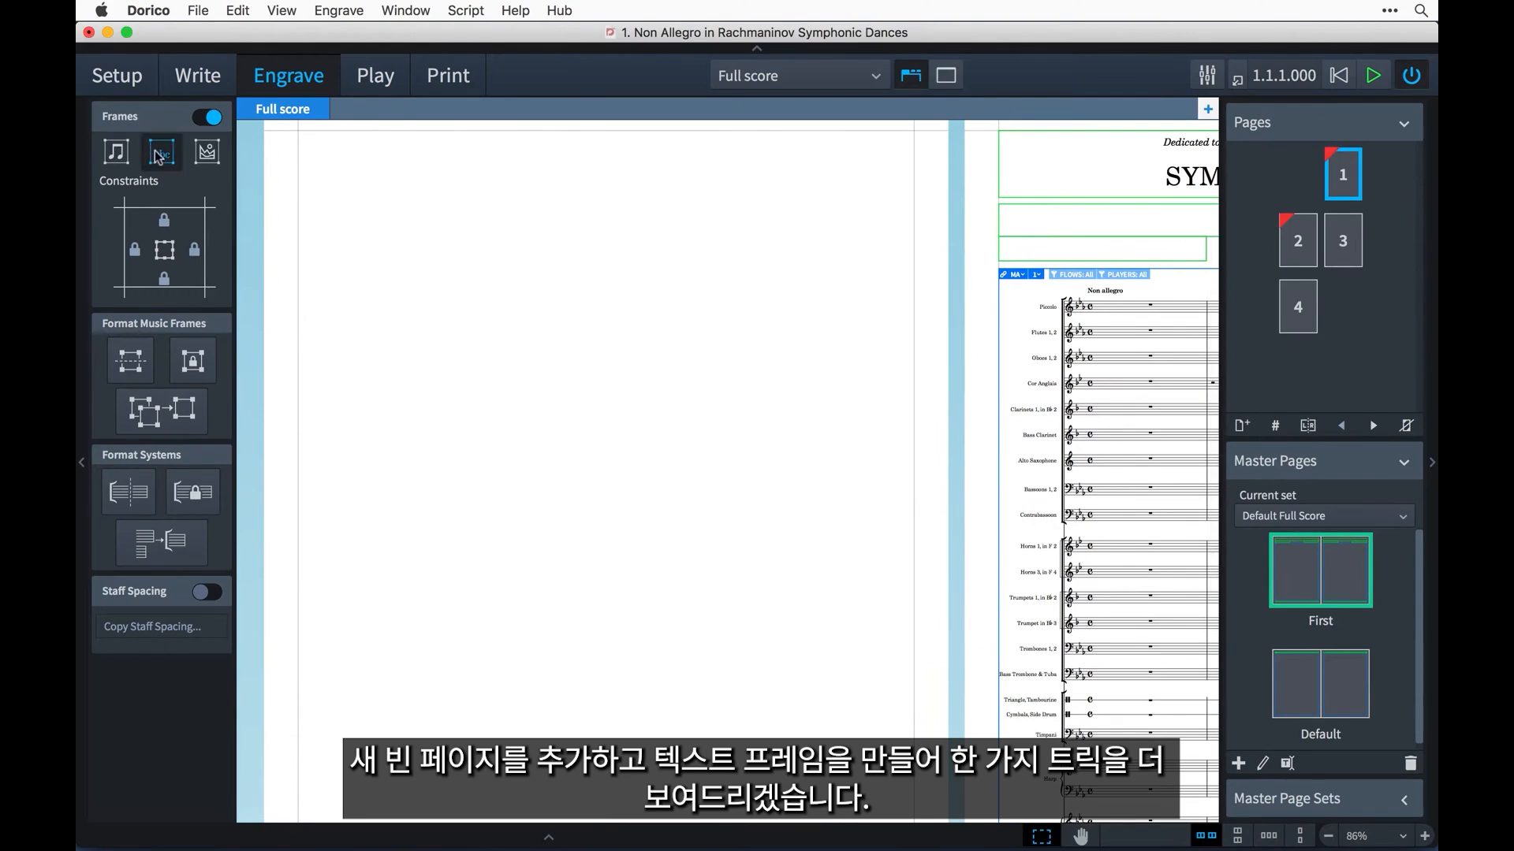
{"action": "left_click_drag", "start_coordinate": [287, 258], "coordinate": [852, 626]}
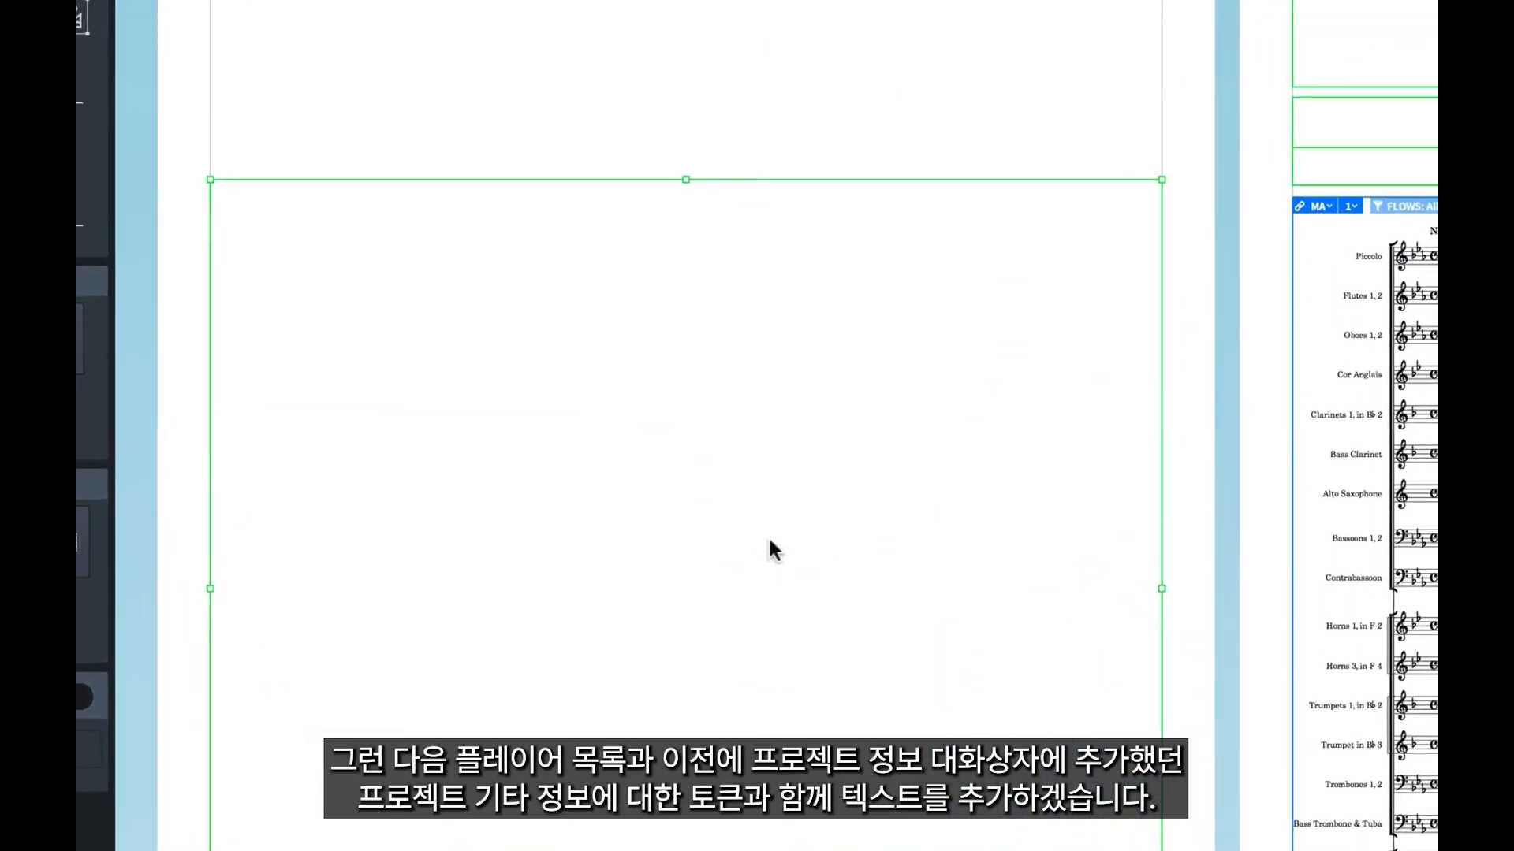
{"action": "left_click", "coordinate": [231, 113]}
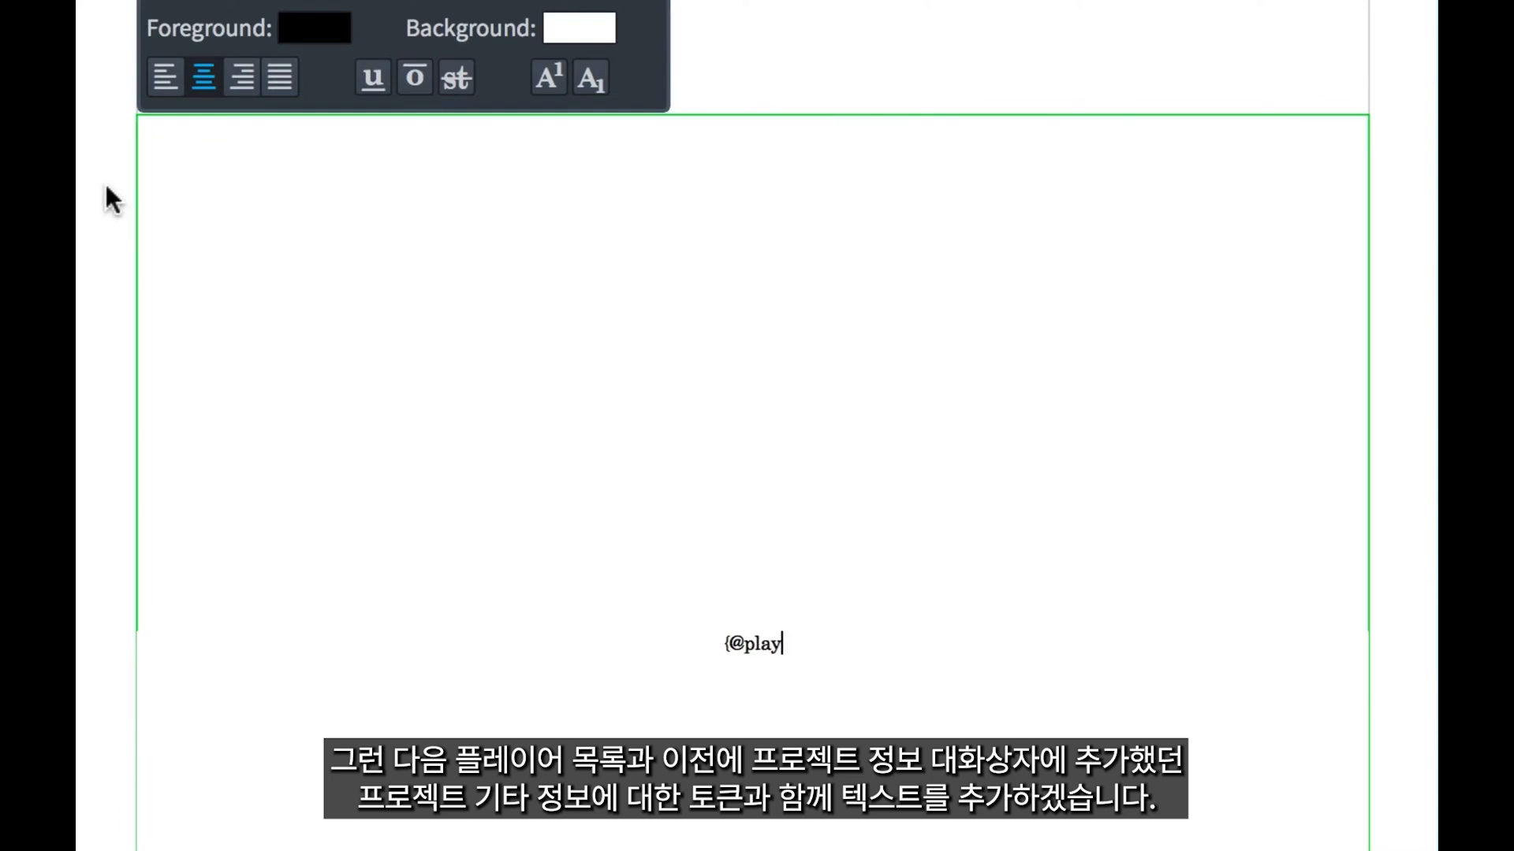
{"action": "type", "text": "{@playerList@}"}
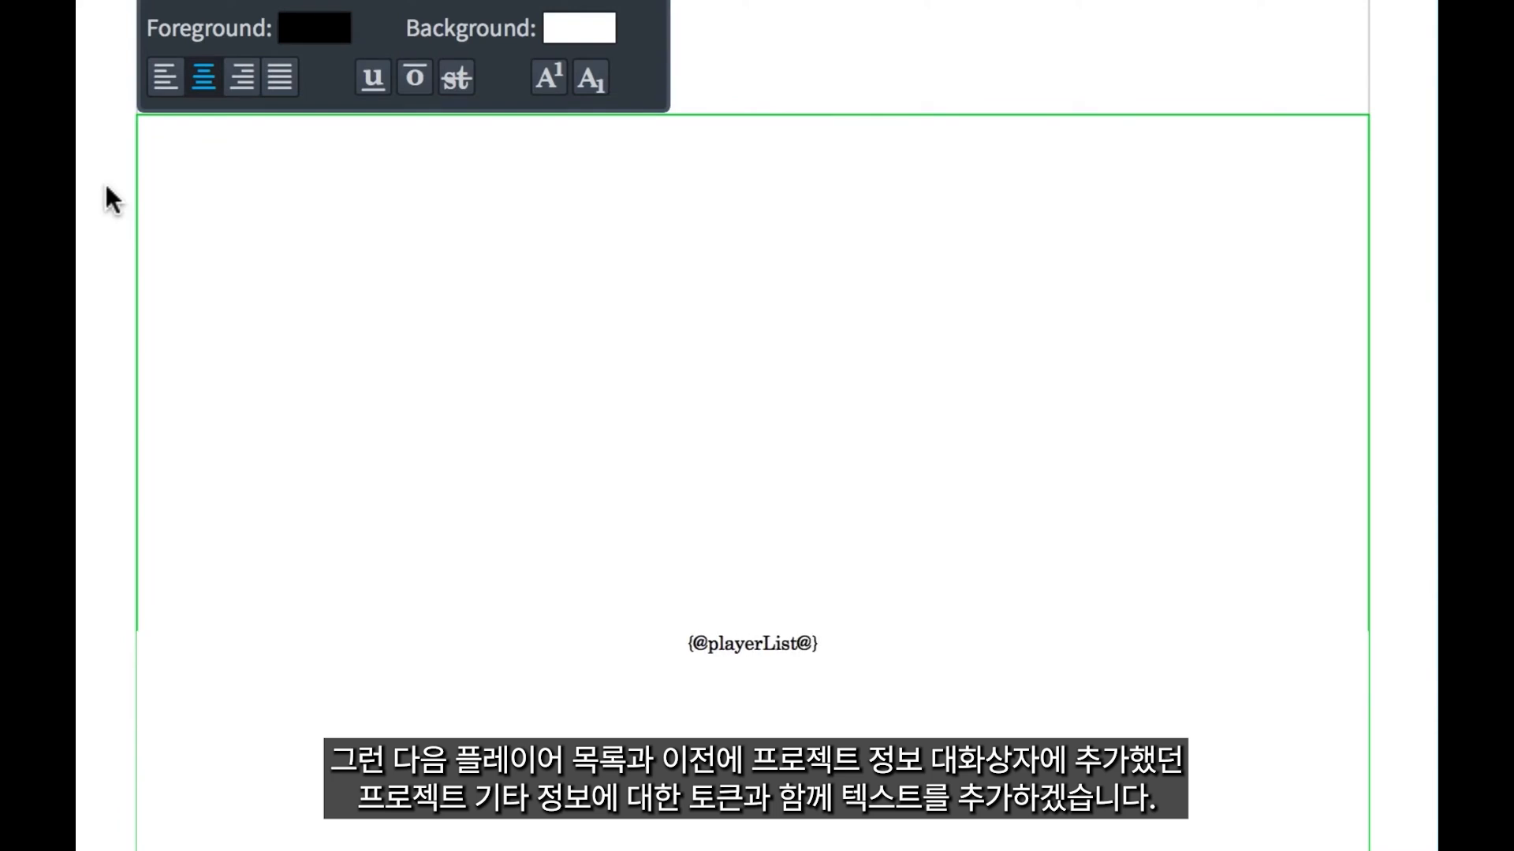
{"action": "key", "text": "Return"}
{"action": "type", "text": "{@projectOth"}
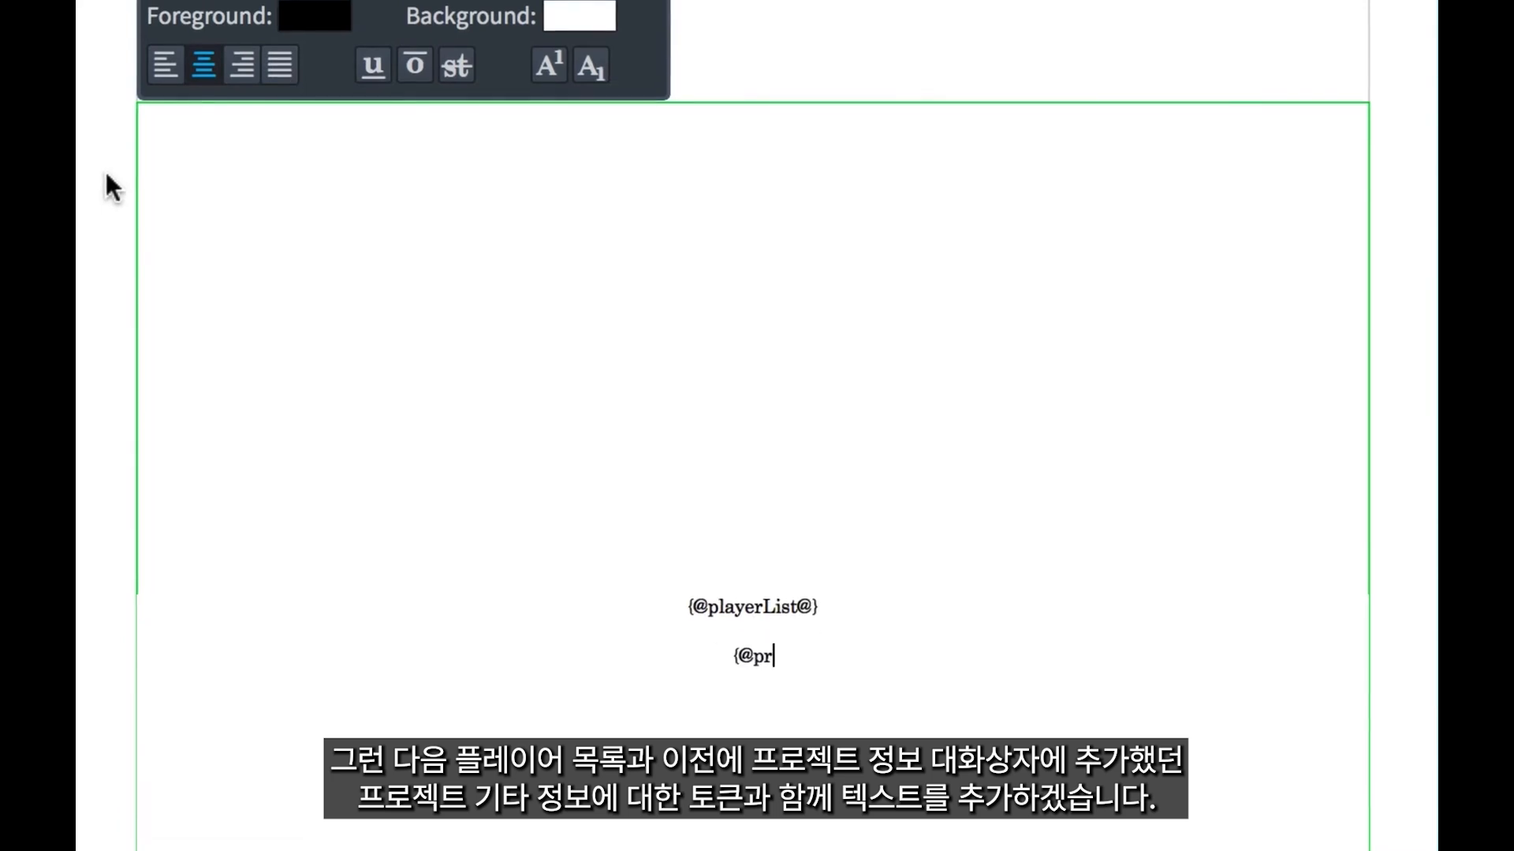
{"action": "type", "text": "erInfo@"}
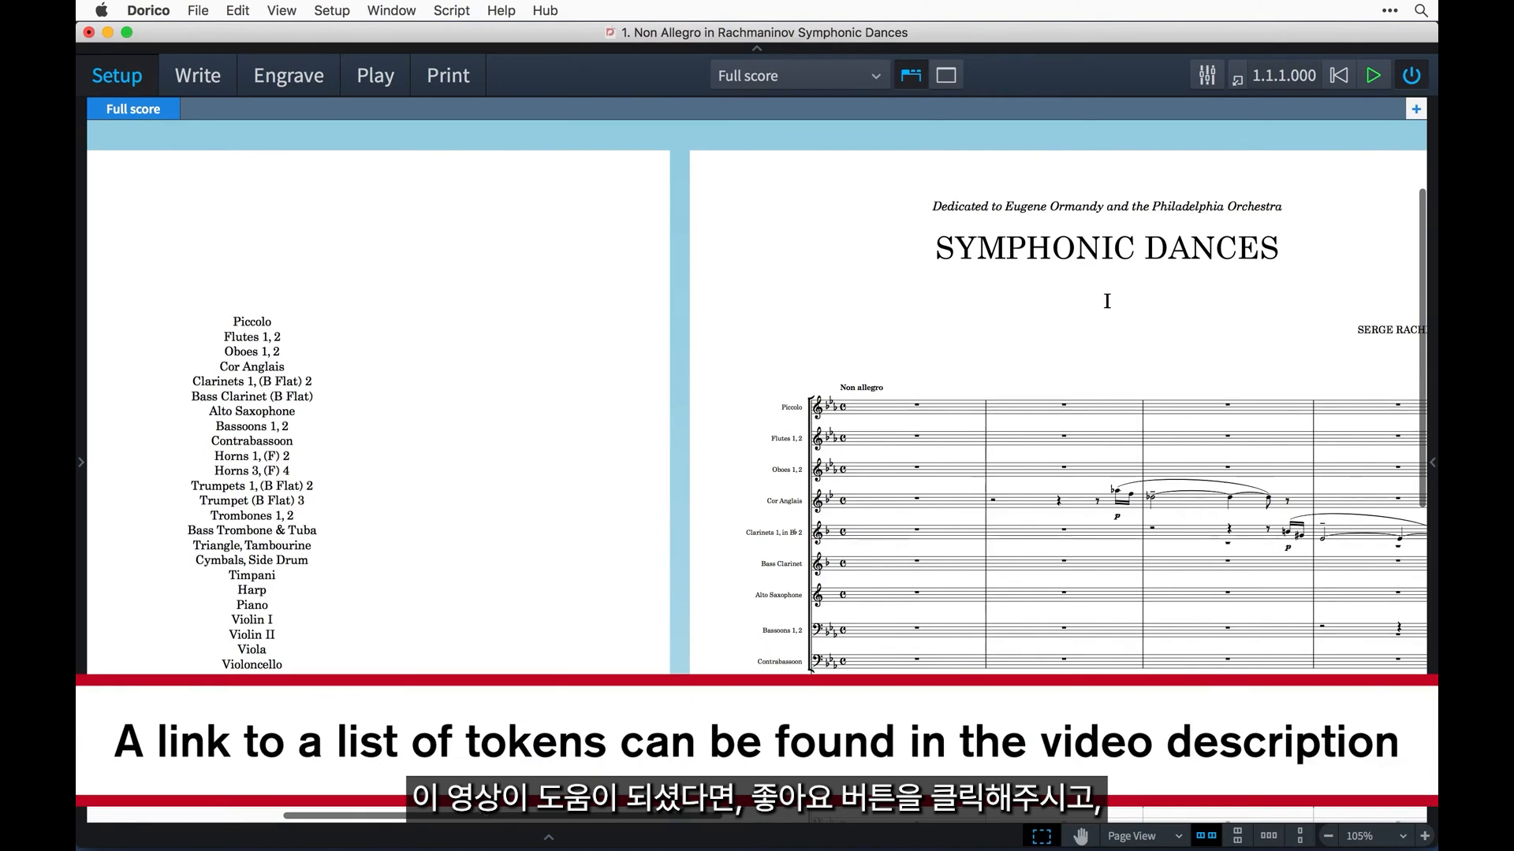
{"action": "scroll", "coordinate": [757, 410], "scroll_direction": "right", "scroll_amount": 10}
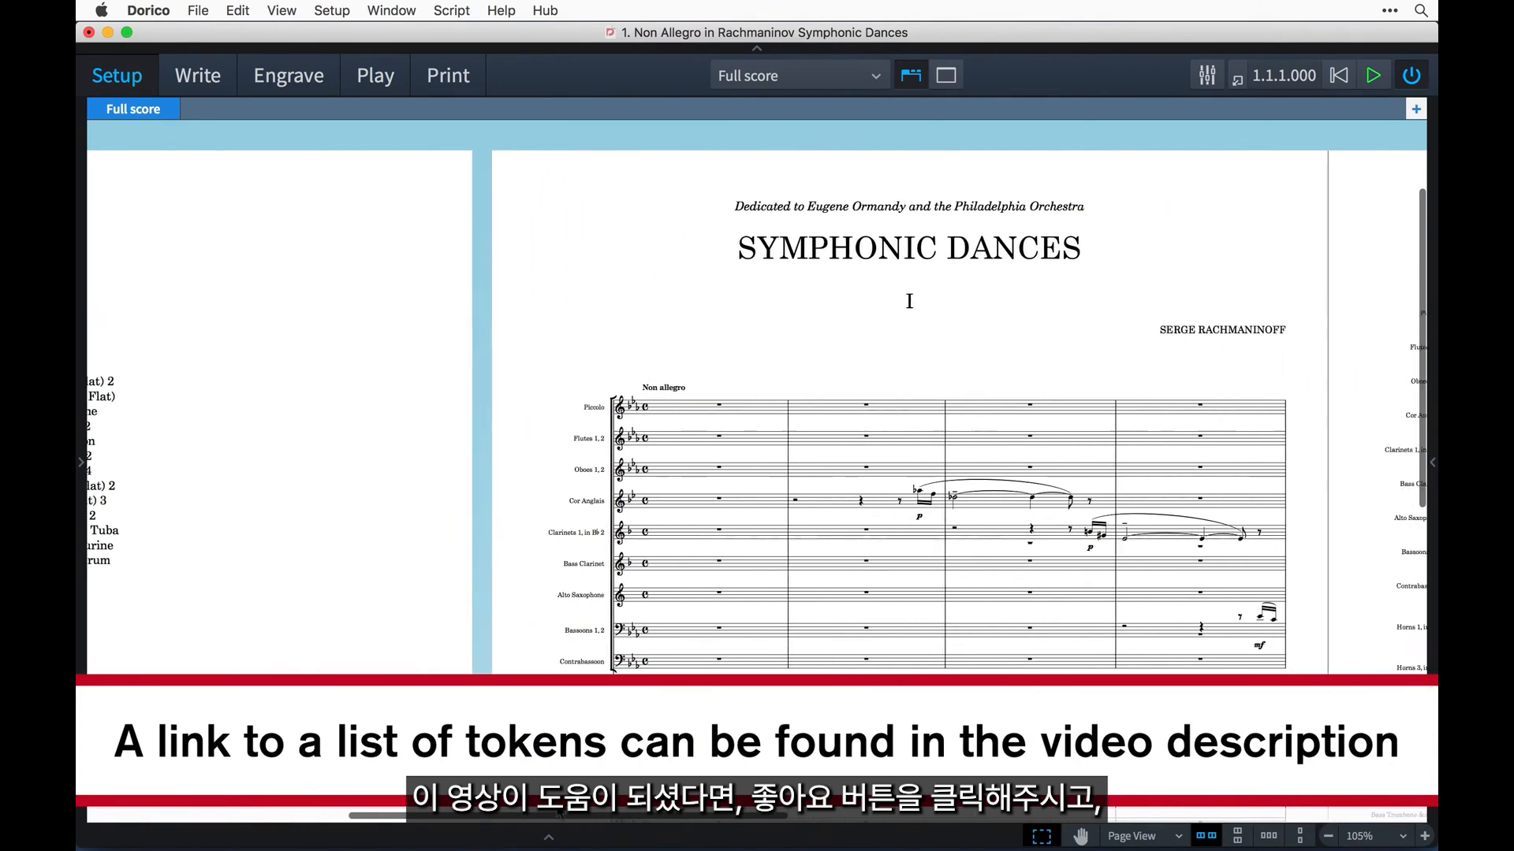
{"action": "left_click_drag", "start_coordinate": [557, 809], "coordinate": [927, 830]}
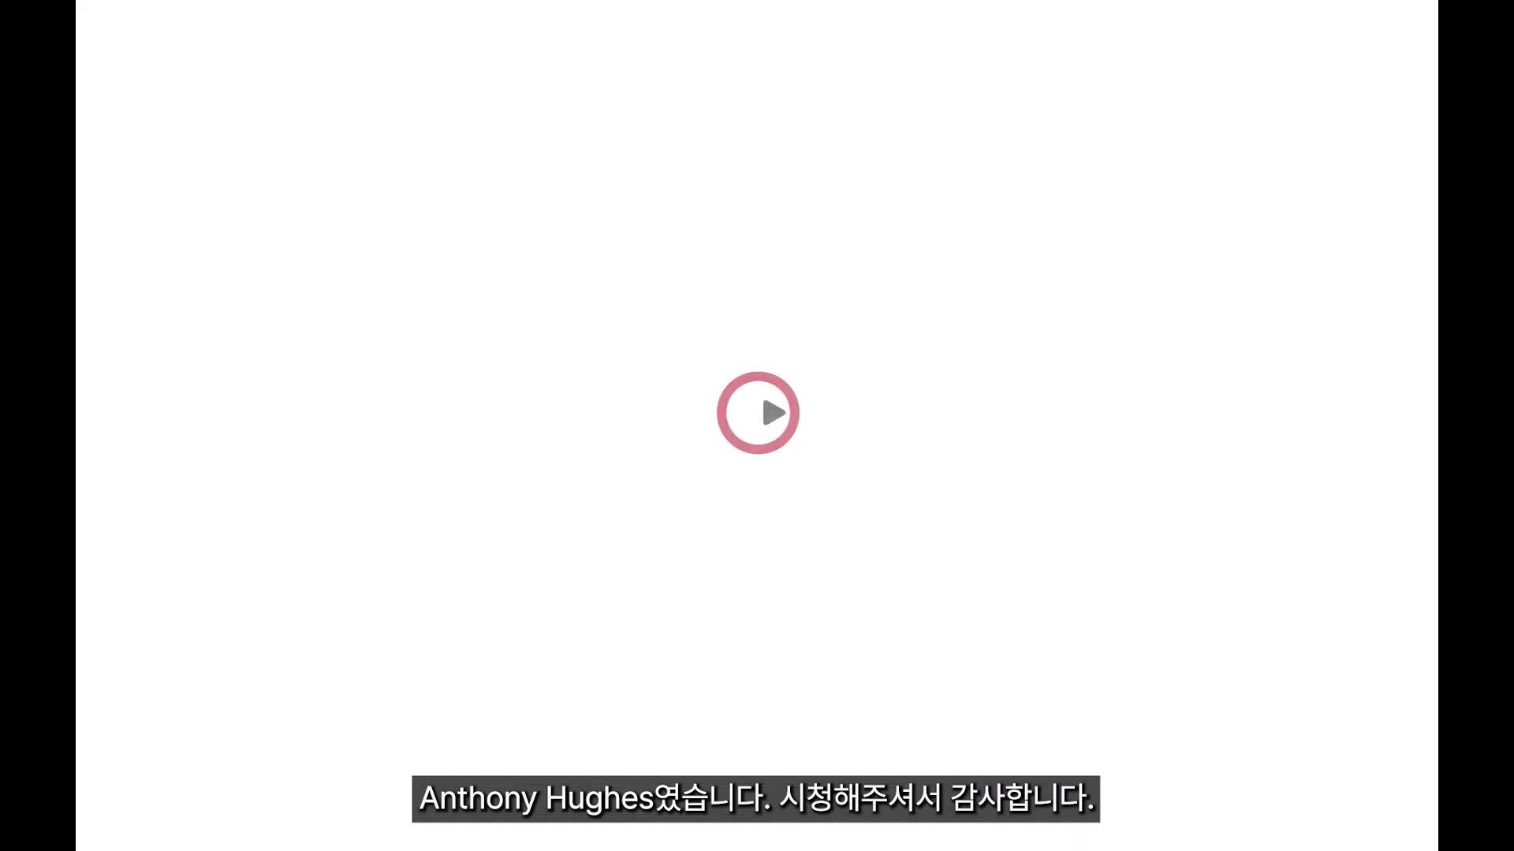